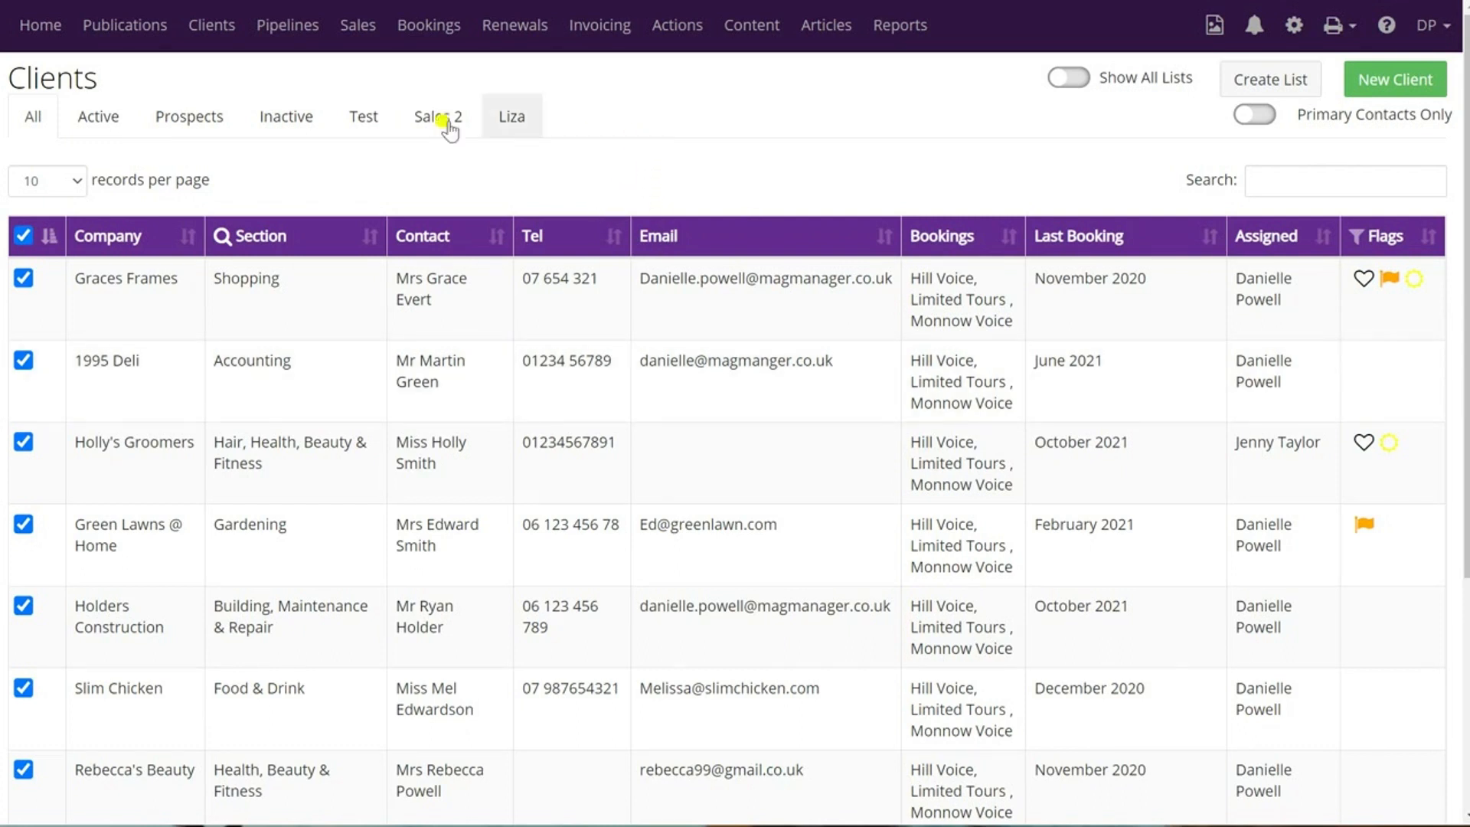
Filter the active clients to primary contacts only with a last booking of June 2021
click(213, 31)
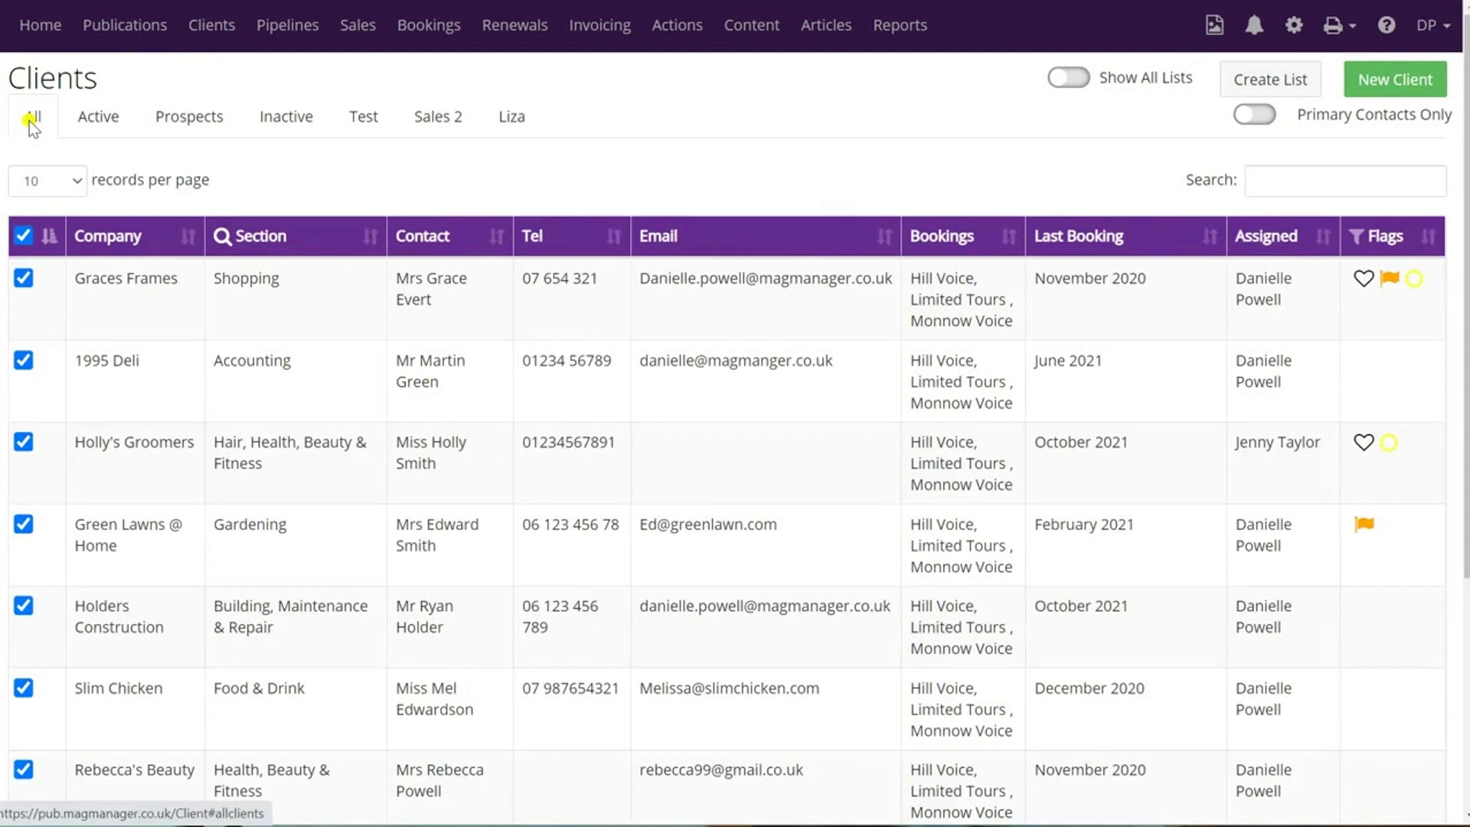
click(102, 121)
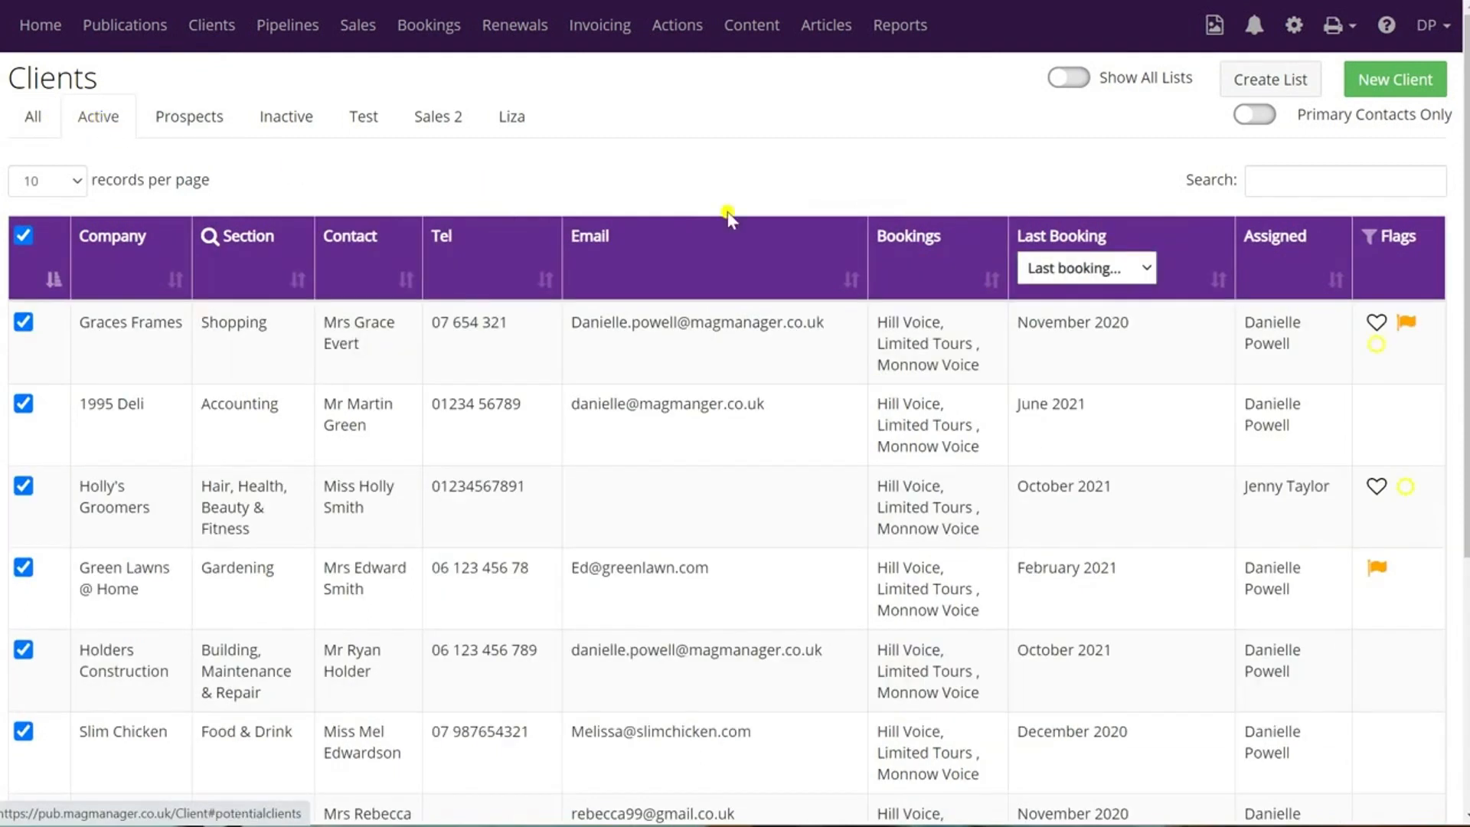
click(1253, 117)
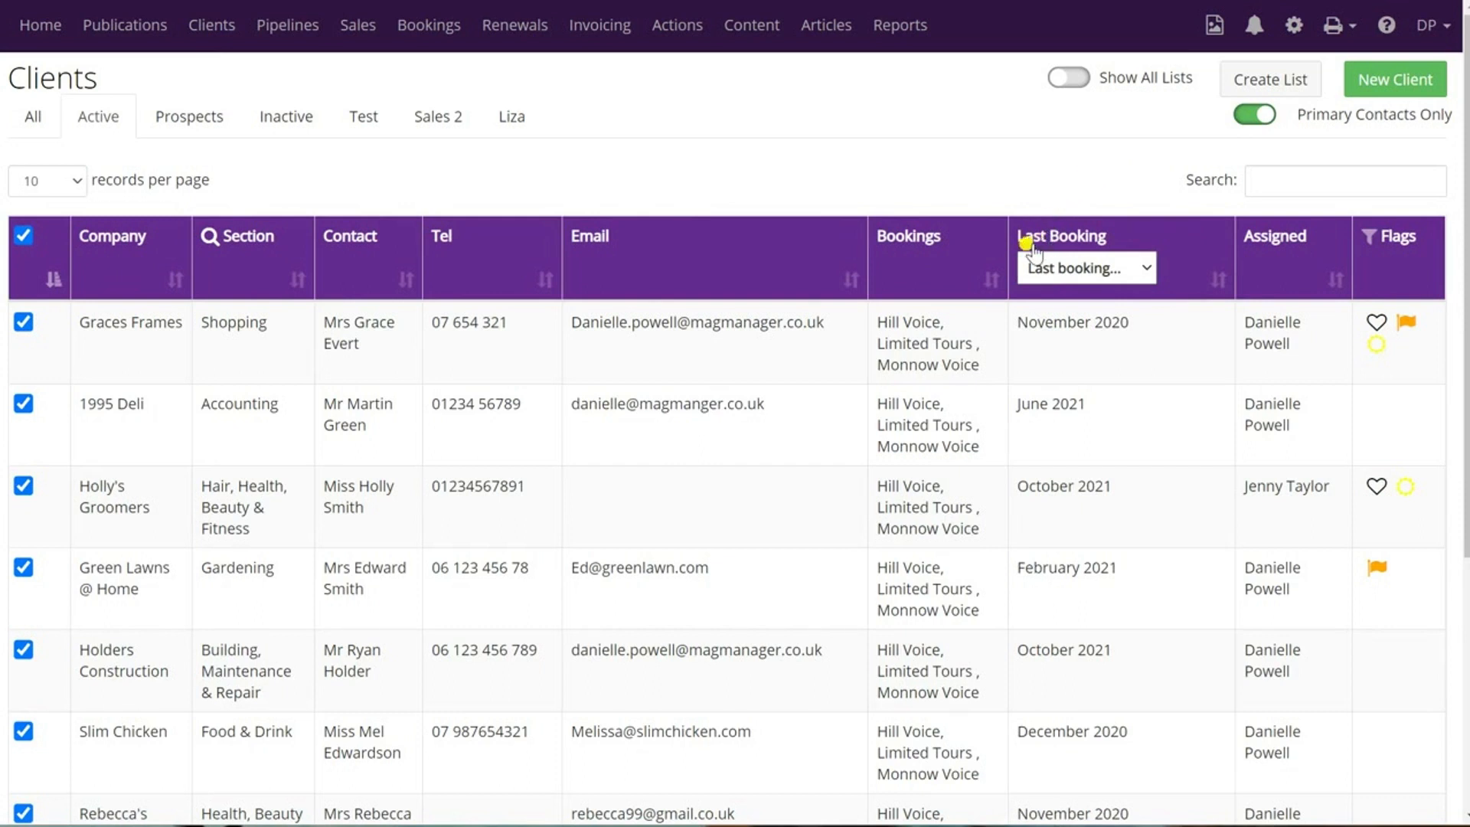
click(1150, 271)
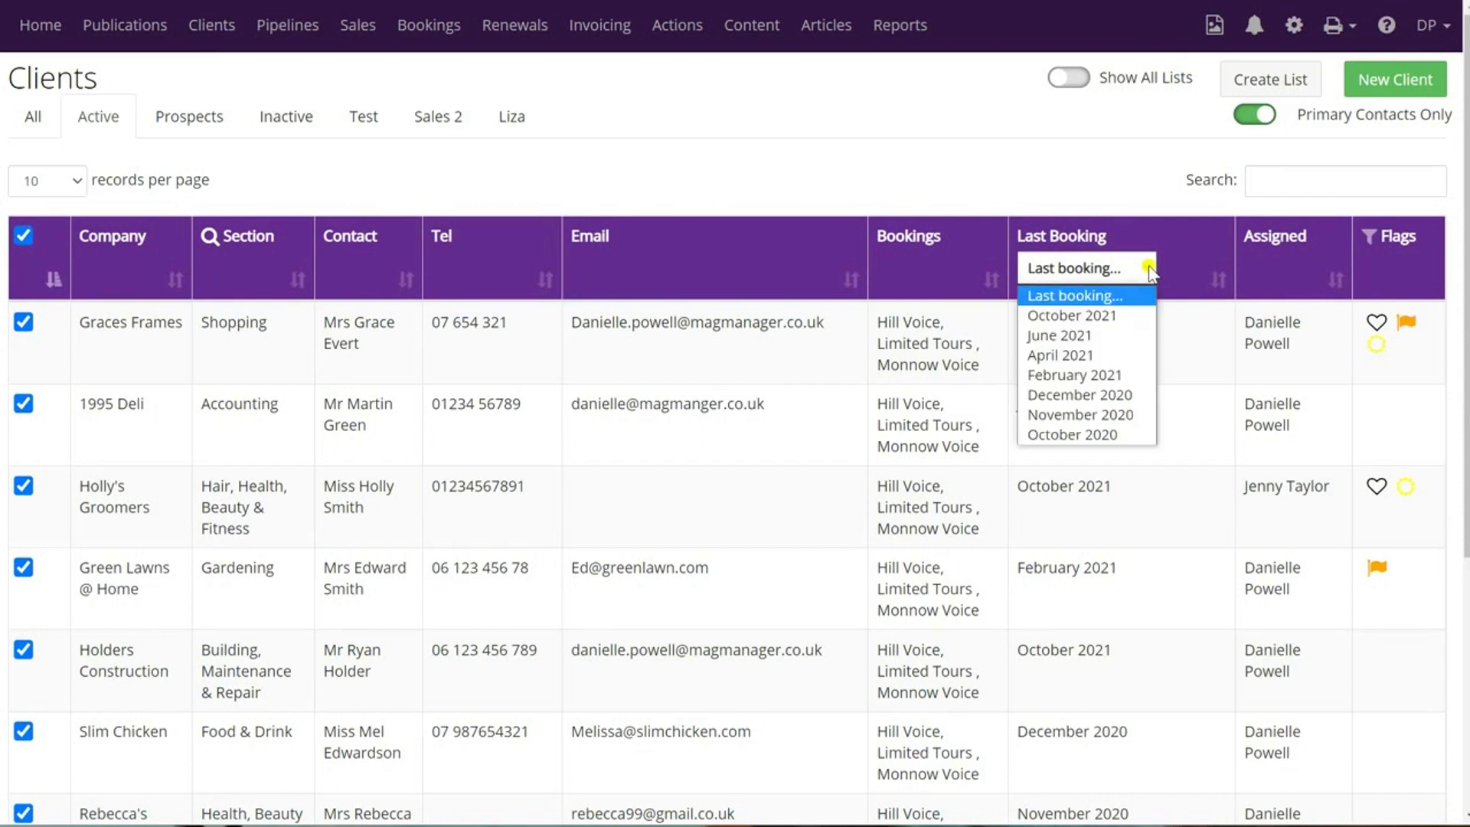
click(1078, 335)
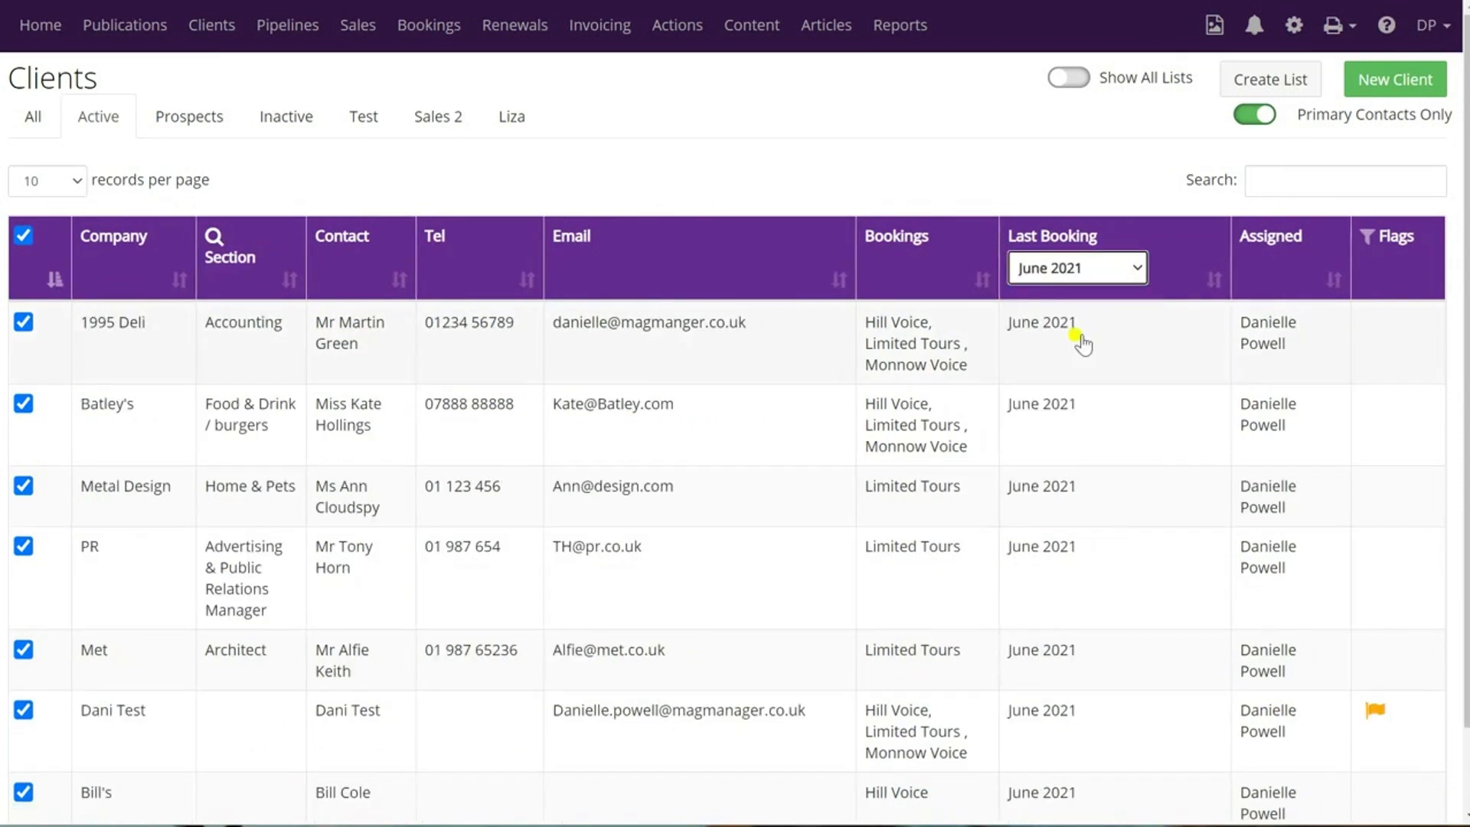
scroll(1115, 378, down, 2)
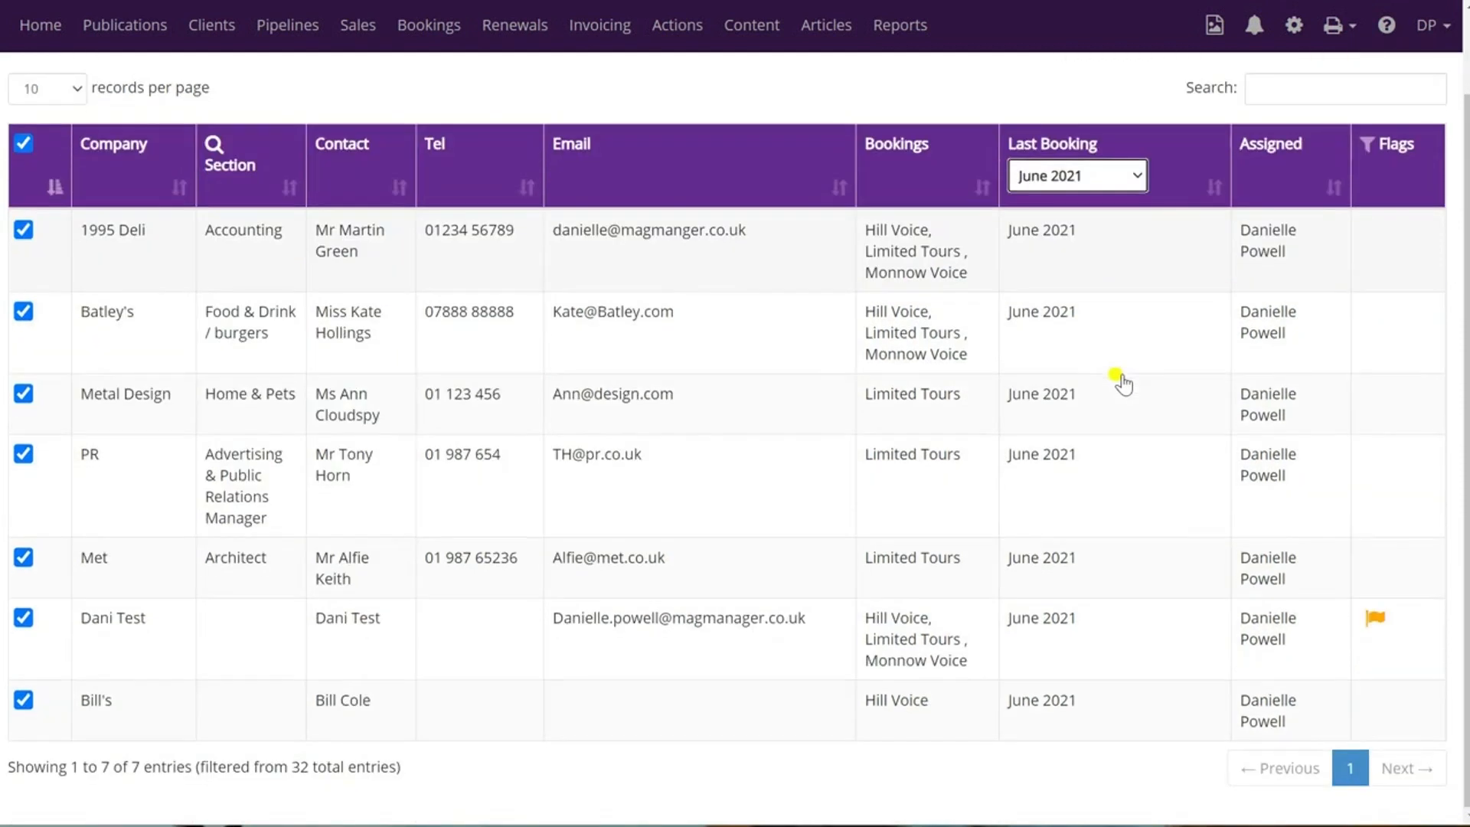
scroll(1118, 379, up, 2)
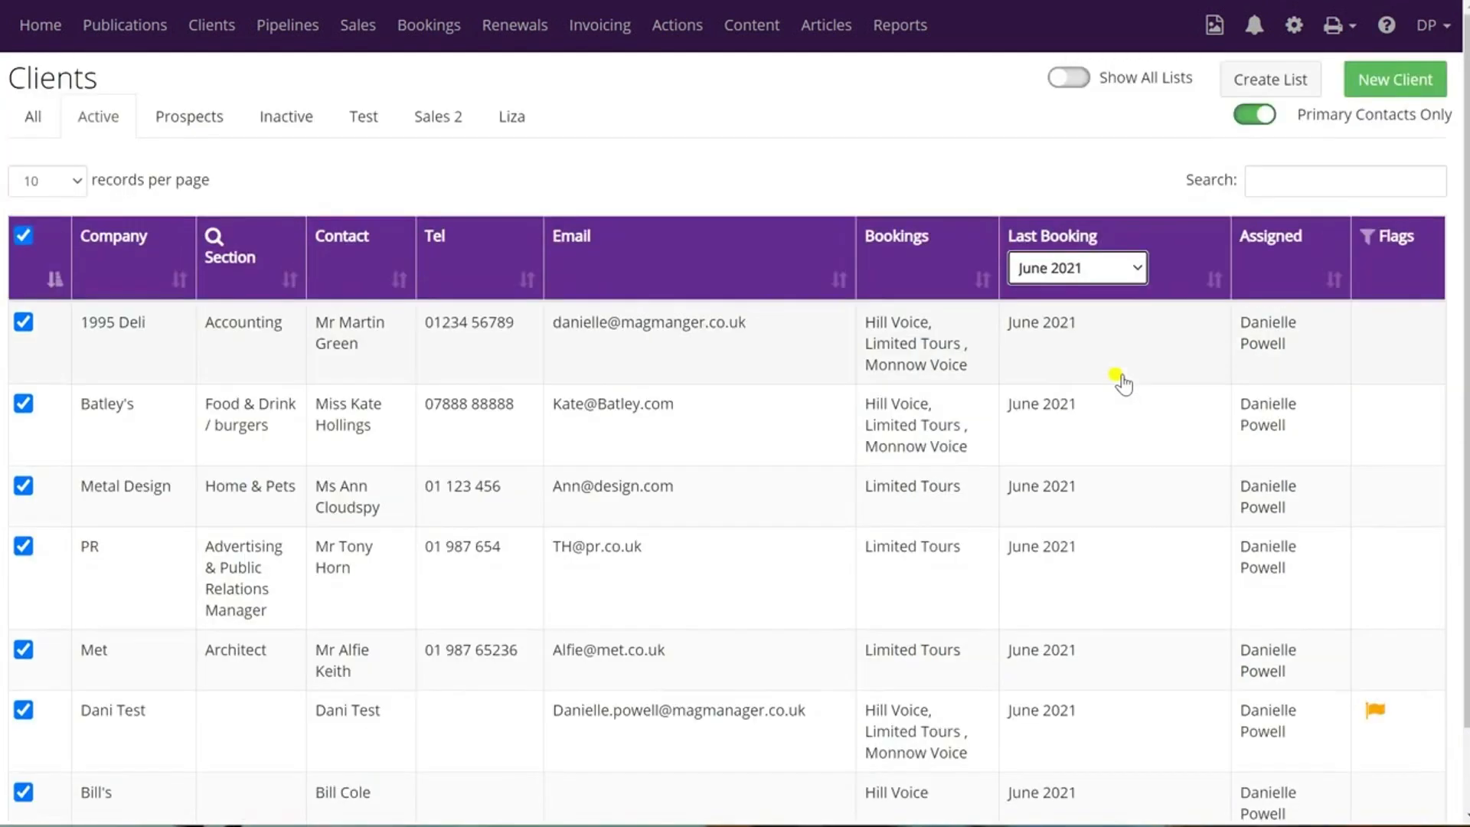
Toggle the selection of all filtered clients and of 1995 Deli and Batley's individually, finishing with every client selected
click(23, 237)
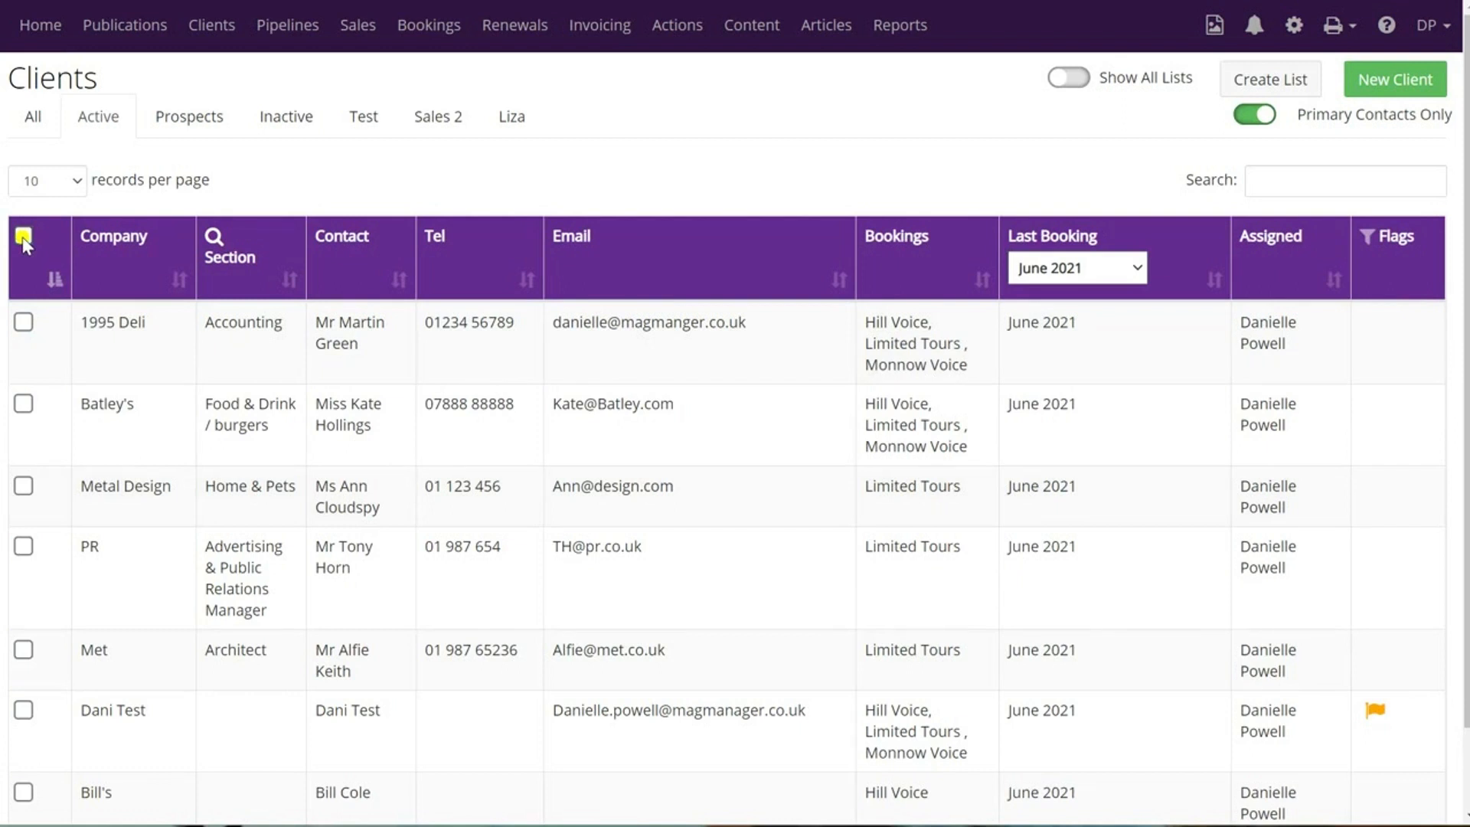
click(23, 237)
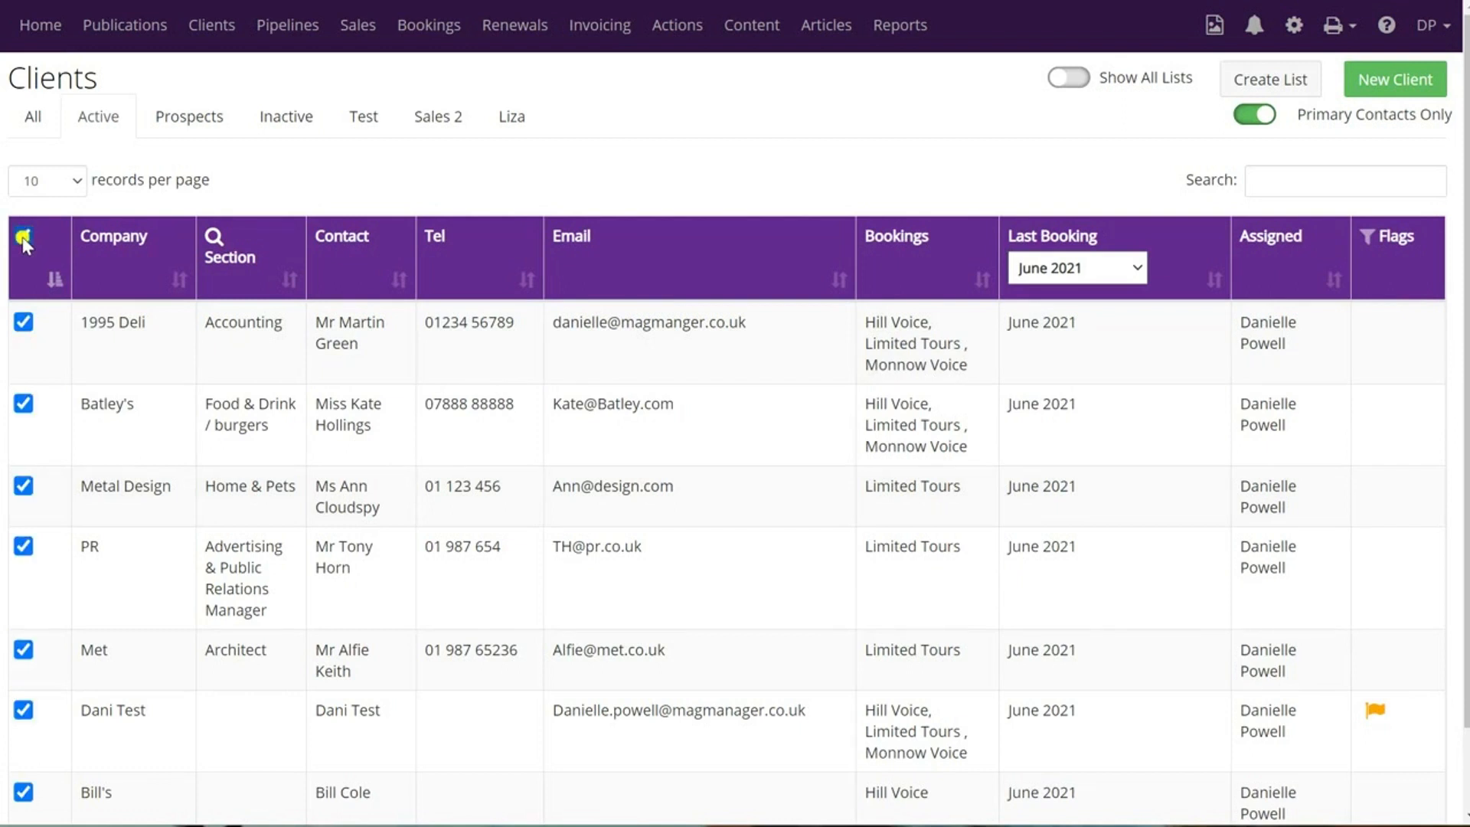
click(23, 238)
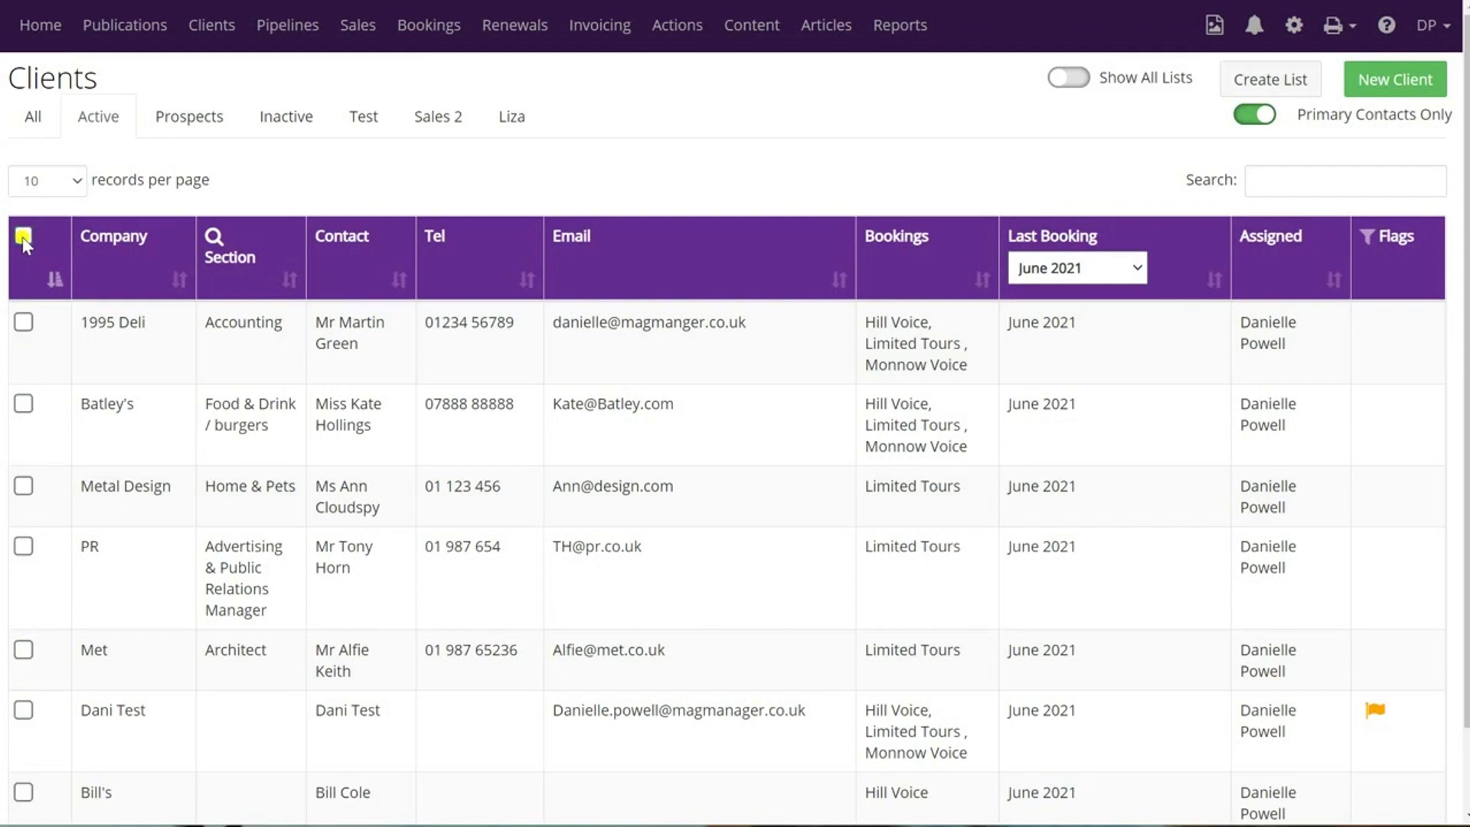
click(23, 322)
click(23, 402)
click(23, 321)
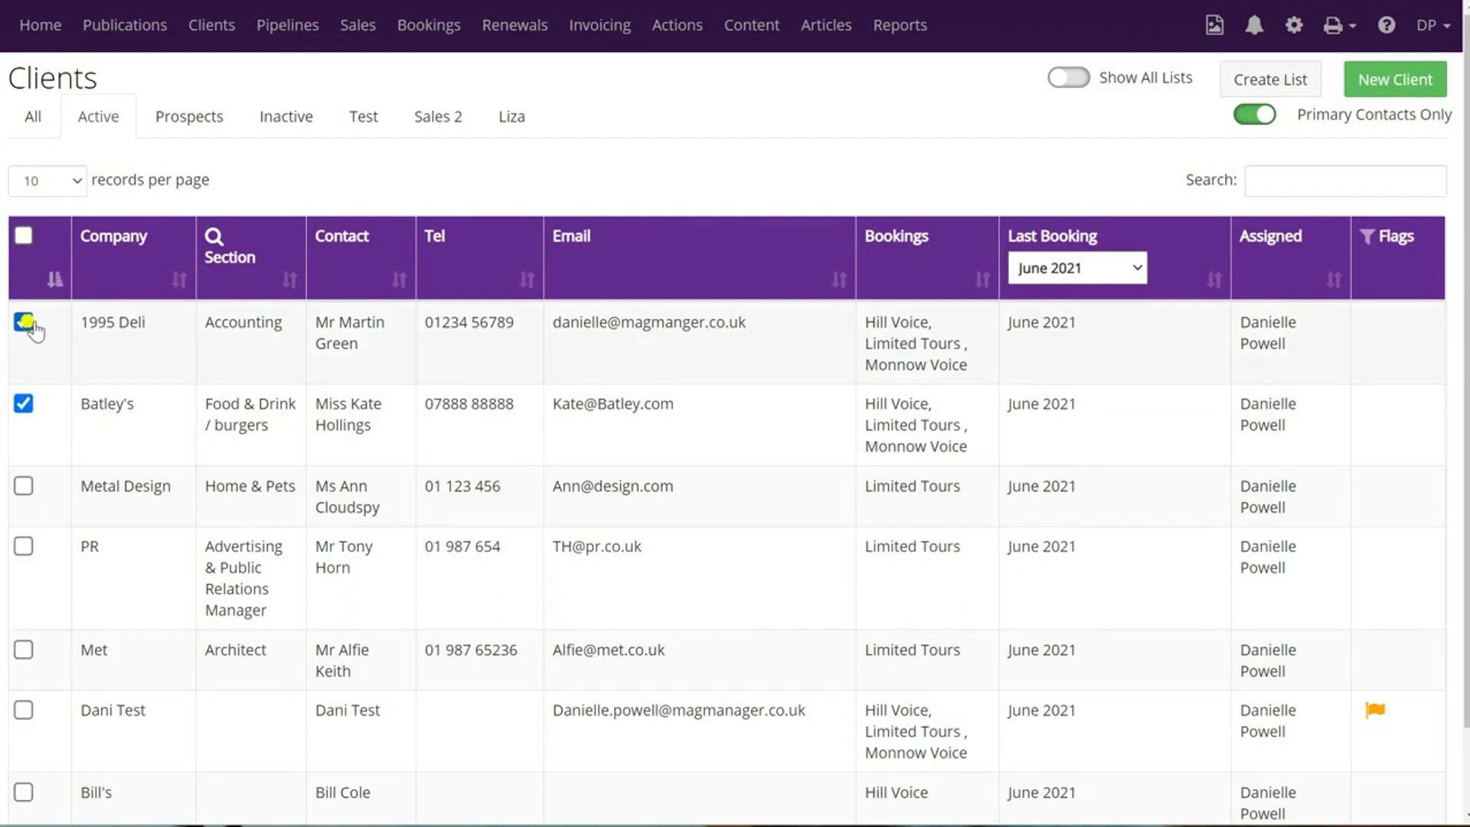
click(23, 402)
click(23, 235)
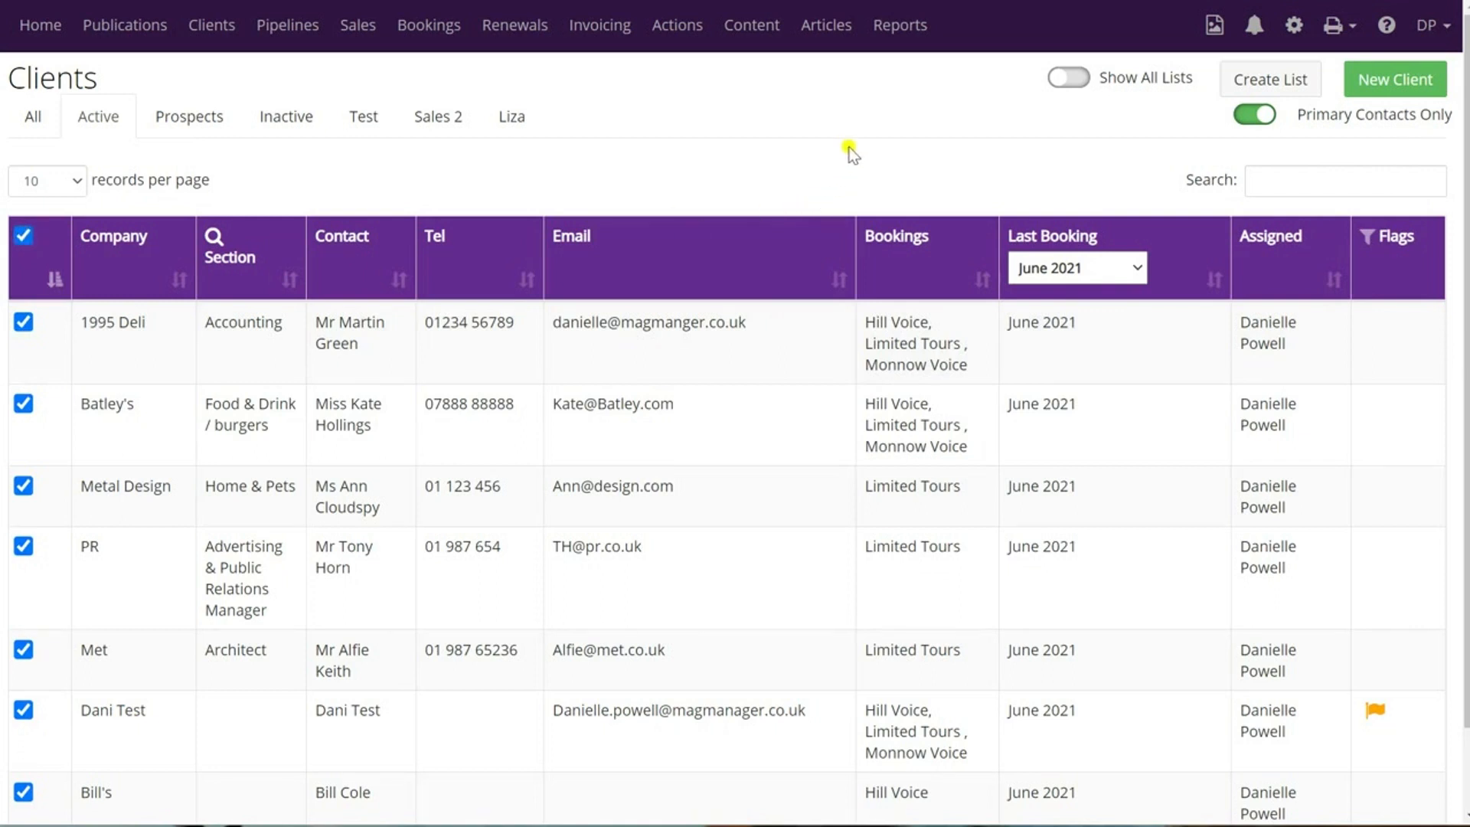
Start a new list from the selected clients and name it Sales 1
click(1284, 83)
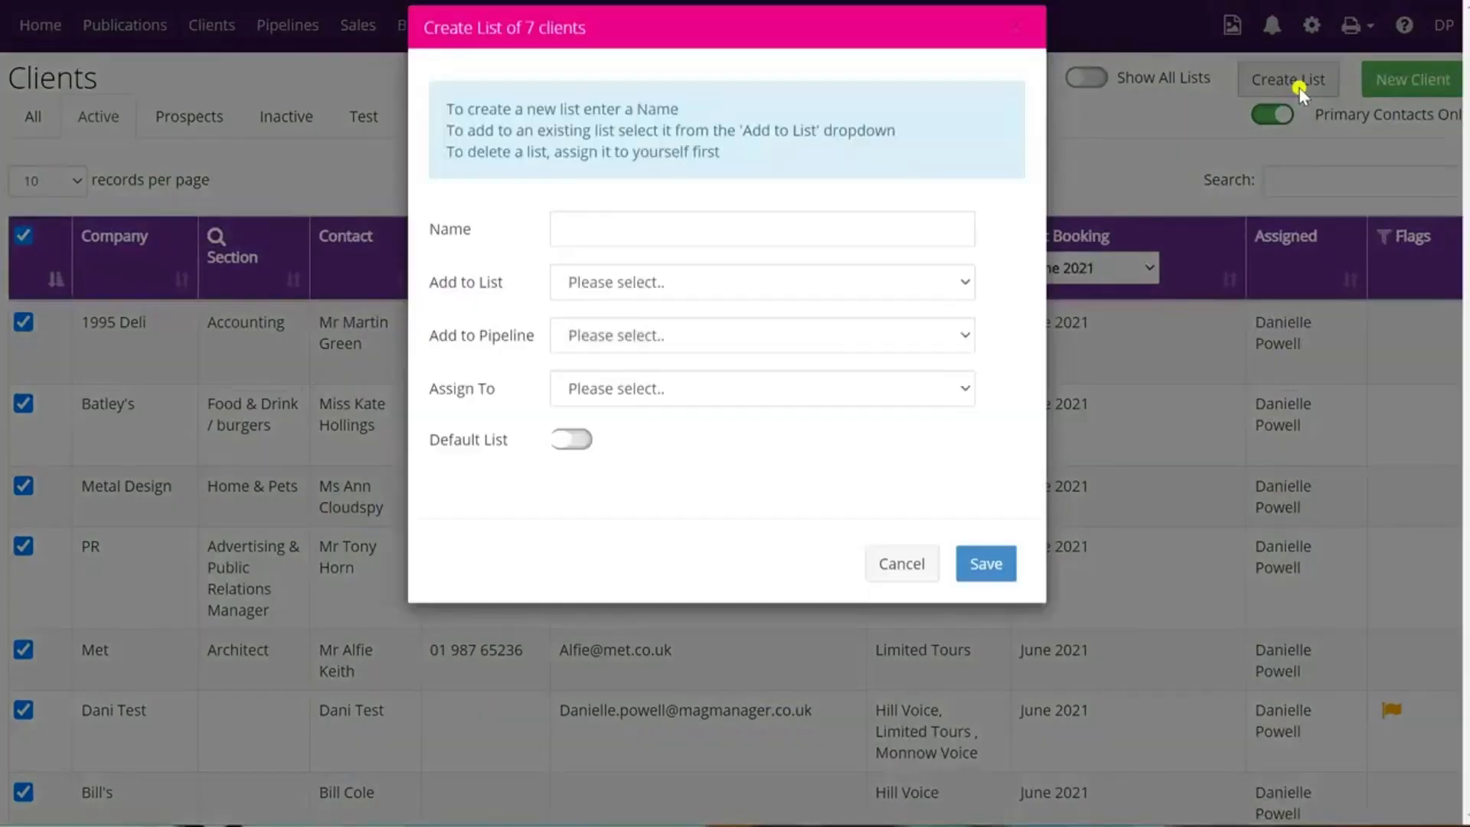
click(797, 258)
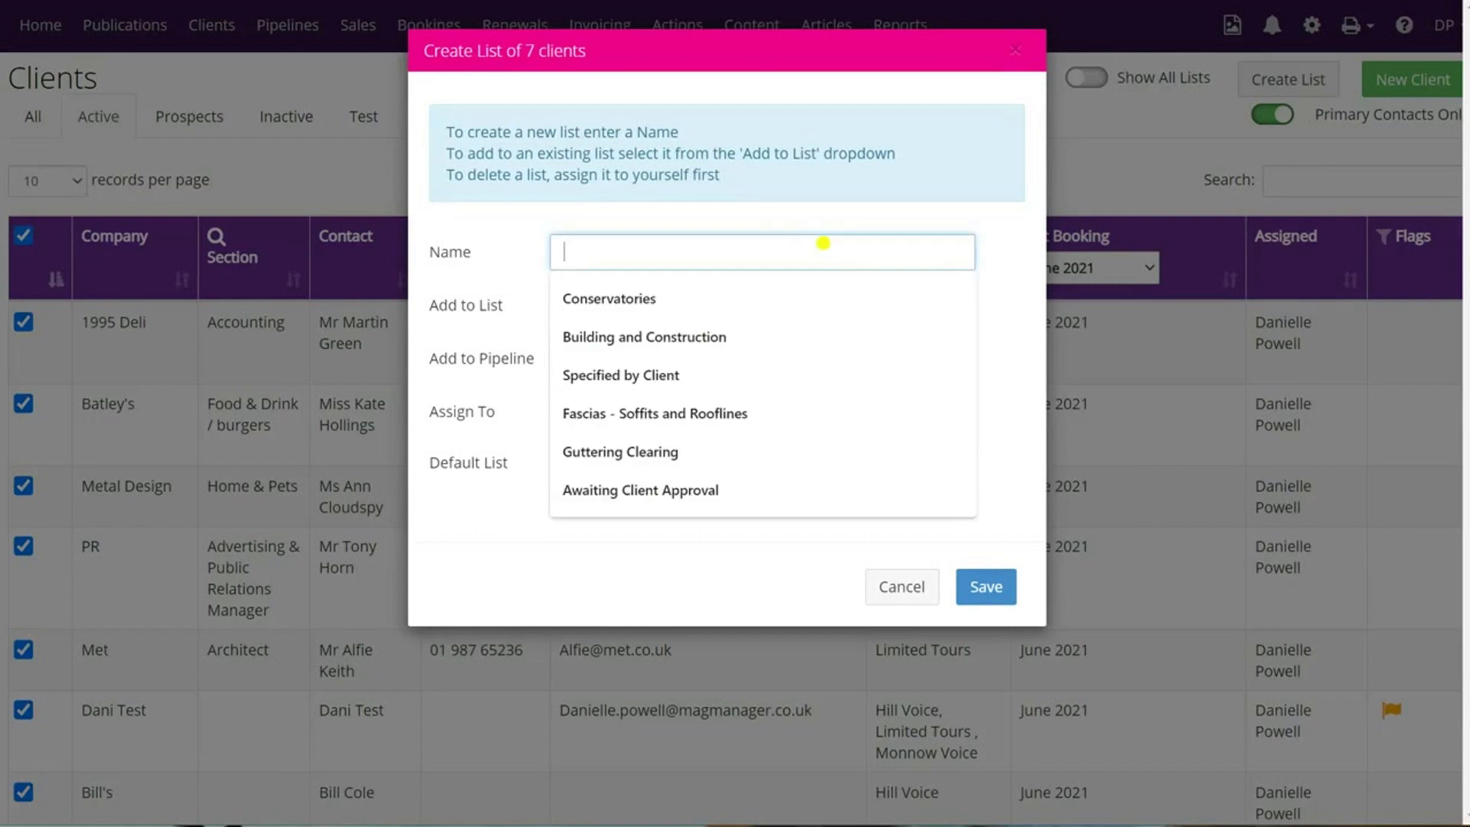
text(Sale )
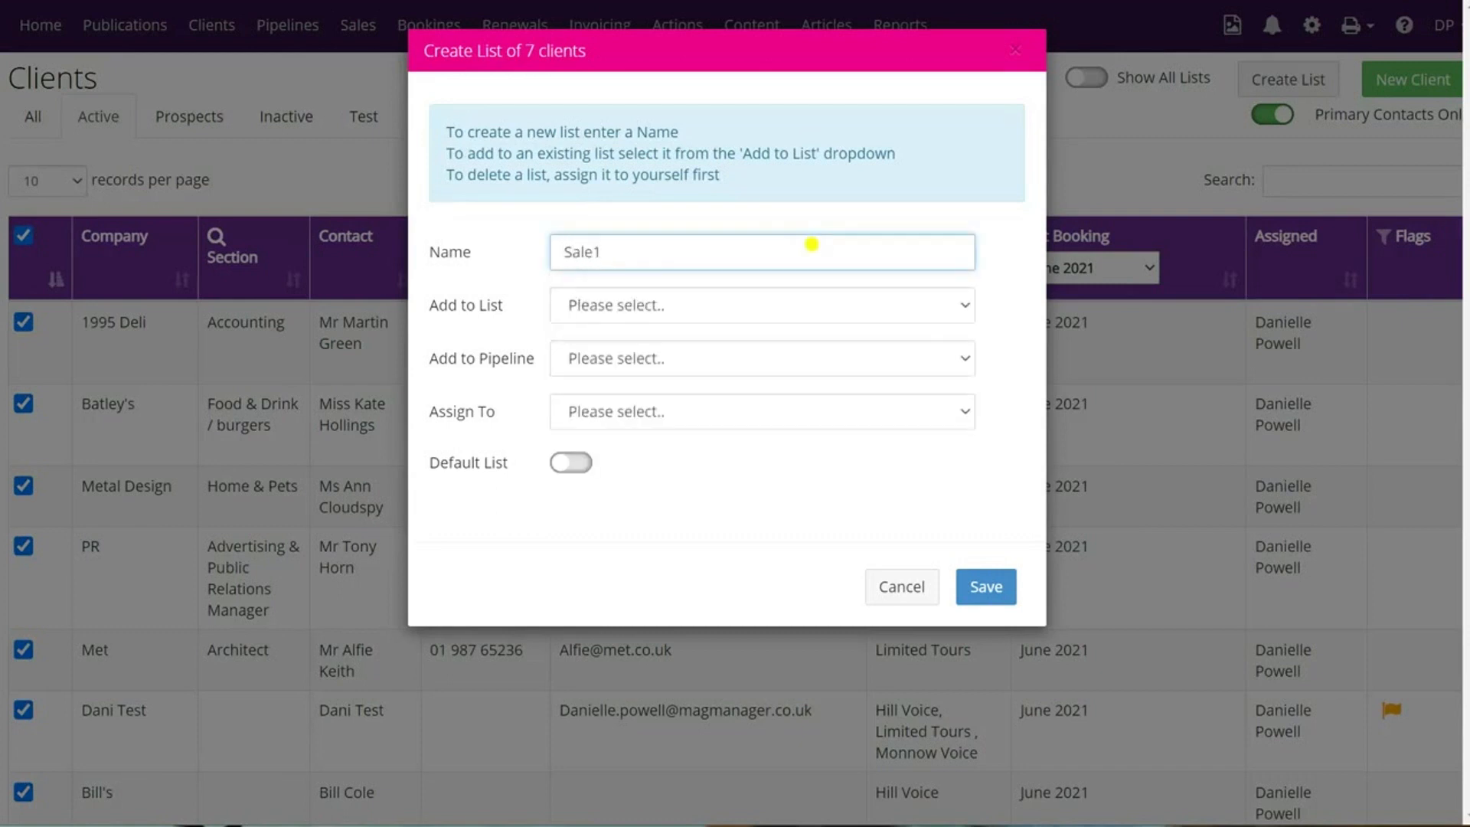
text(s 1)
Add the list to a new pipeline, leave it assigned to nobody, and save it
click(962, 366)
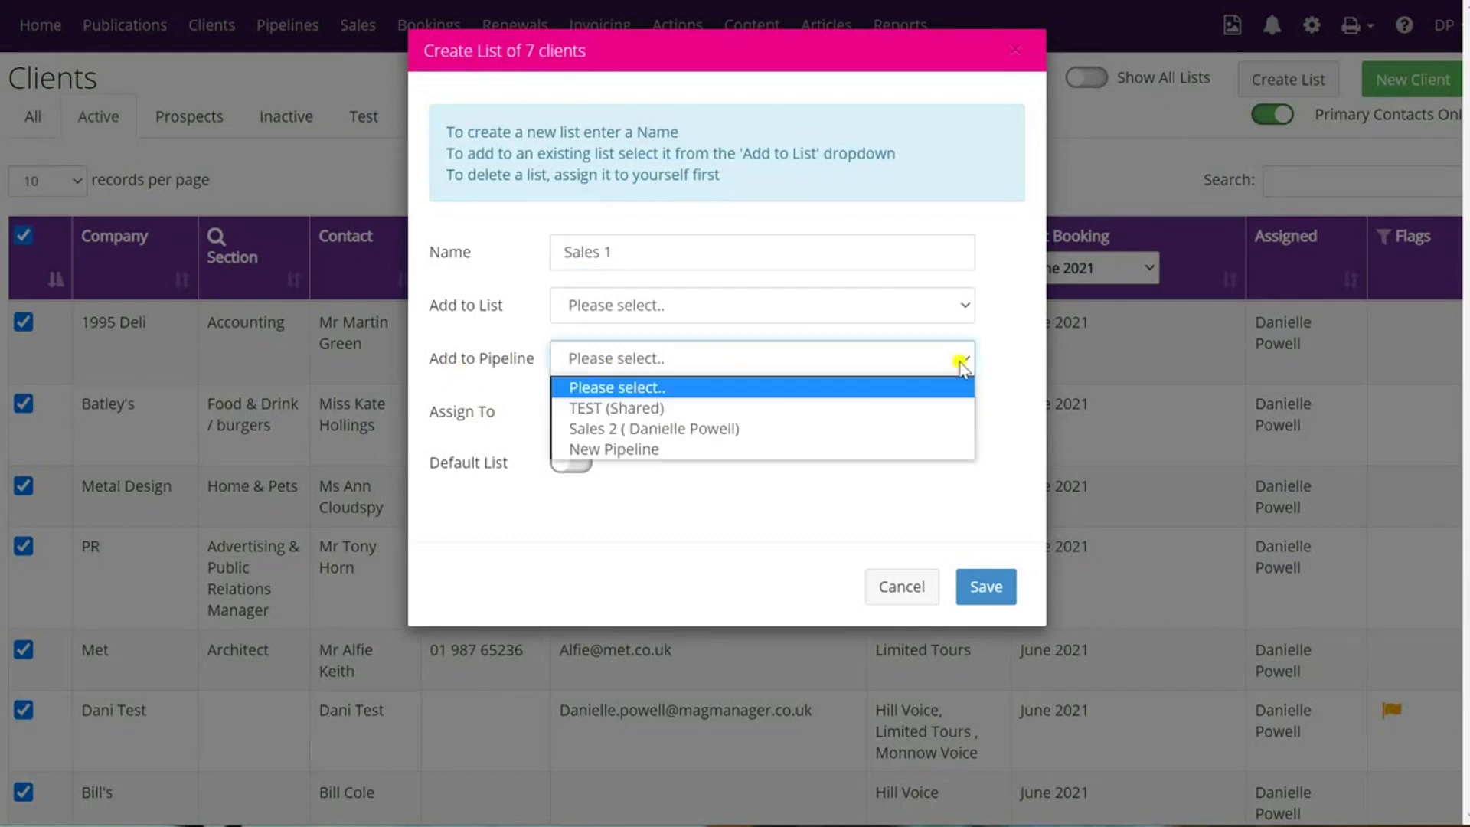
click(643, 454)
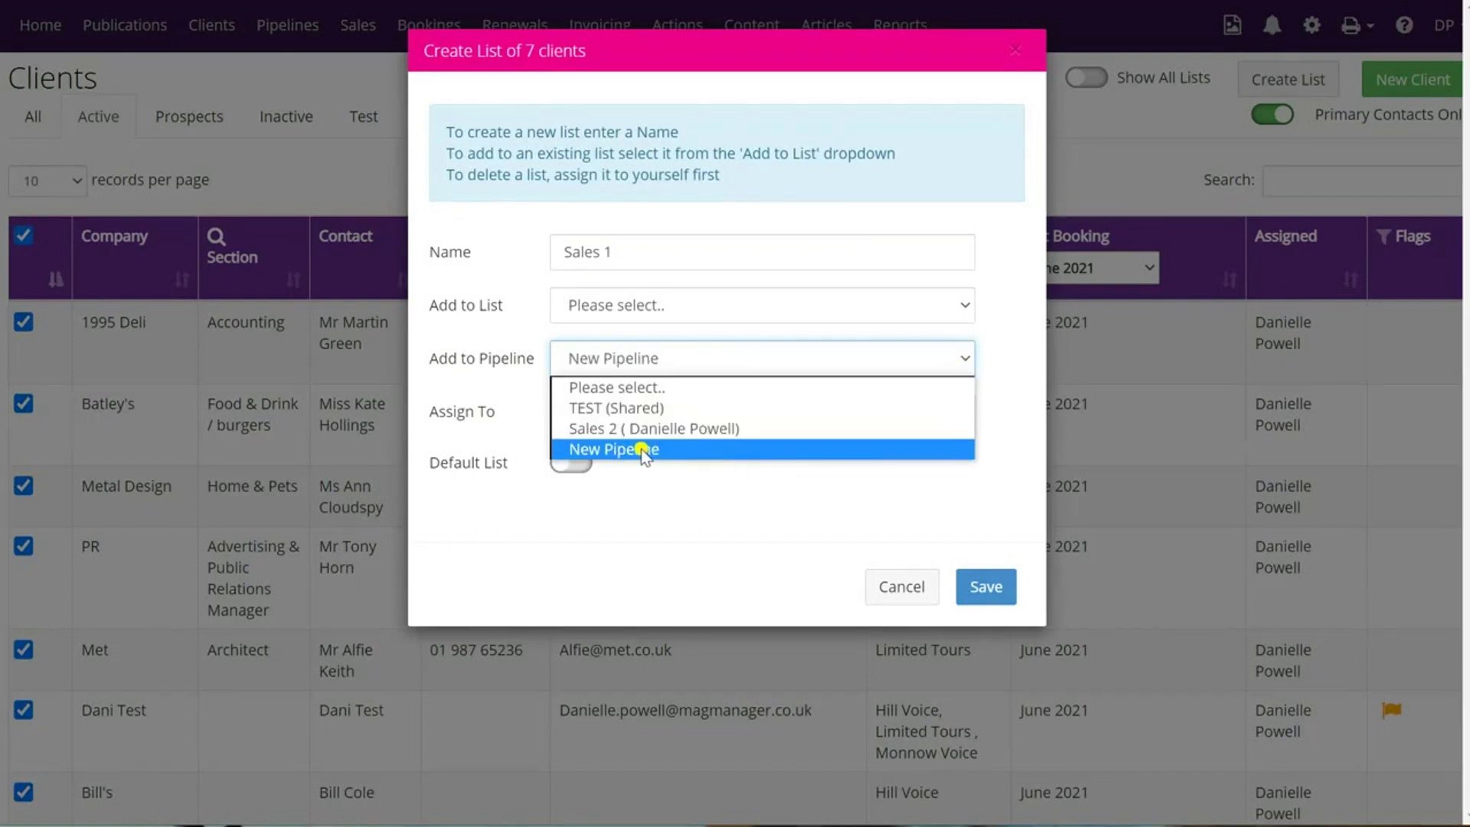
click(642, 452)
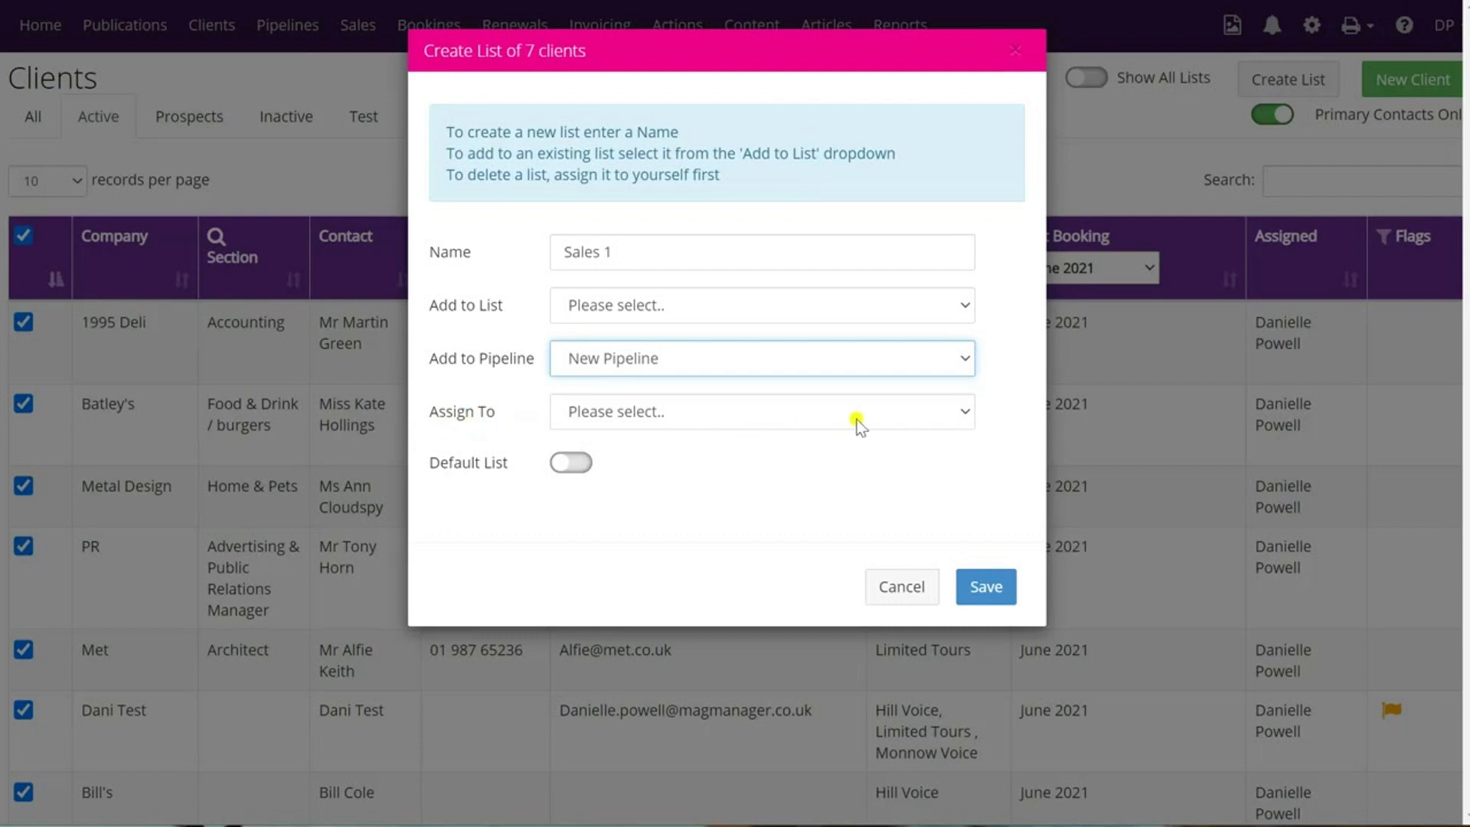
click(966, 416)
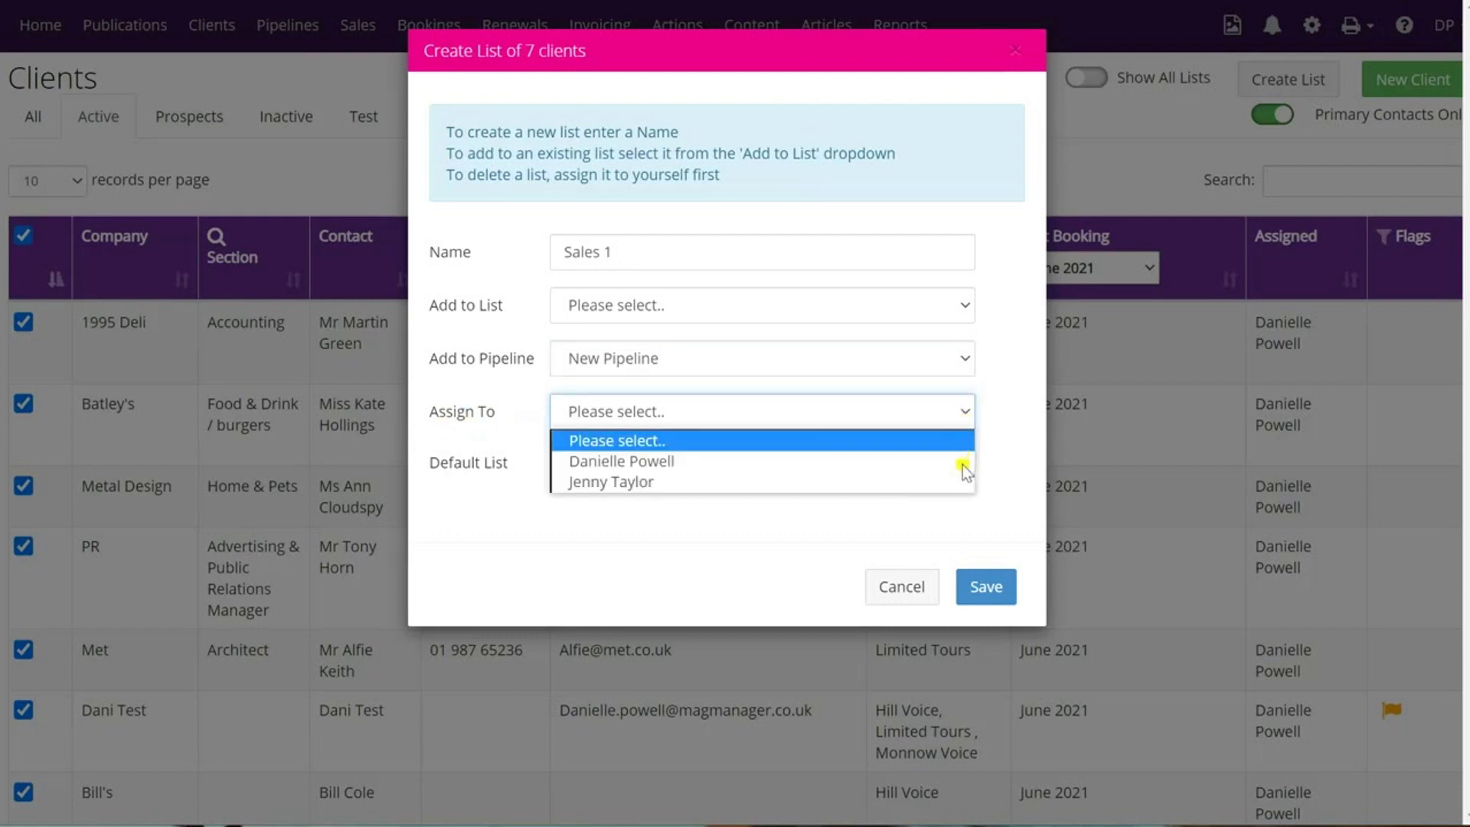
click(966, 413)
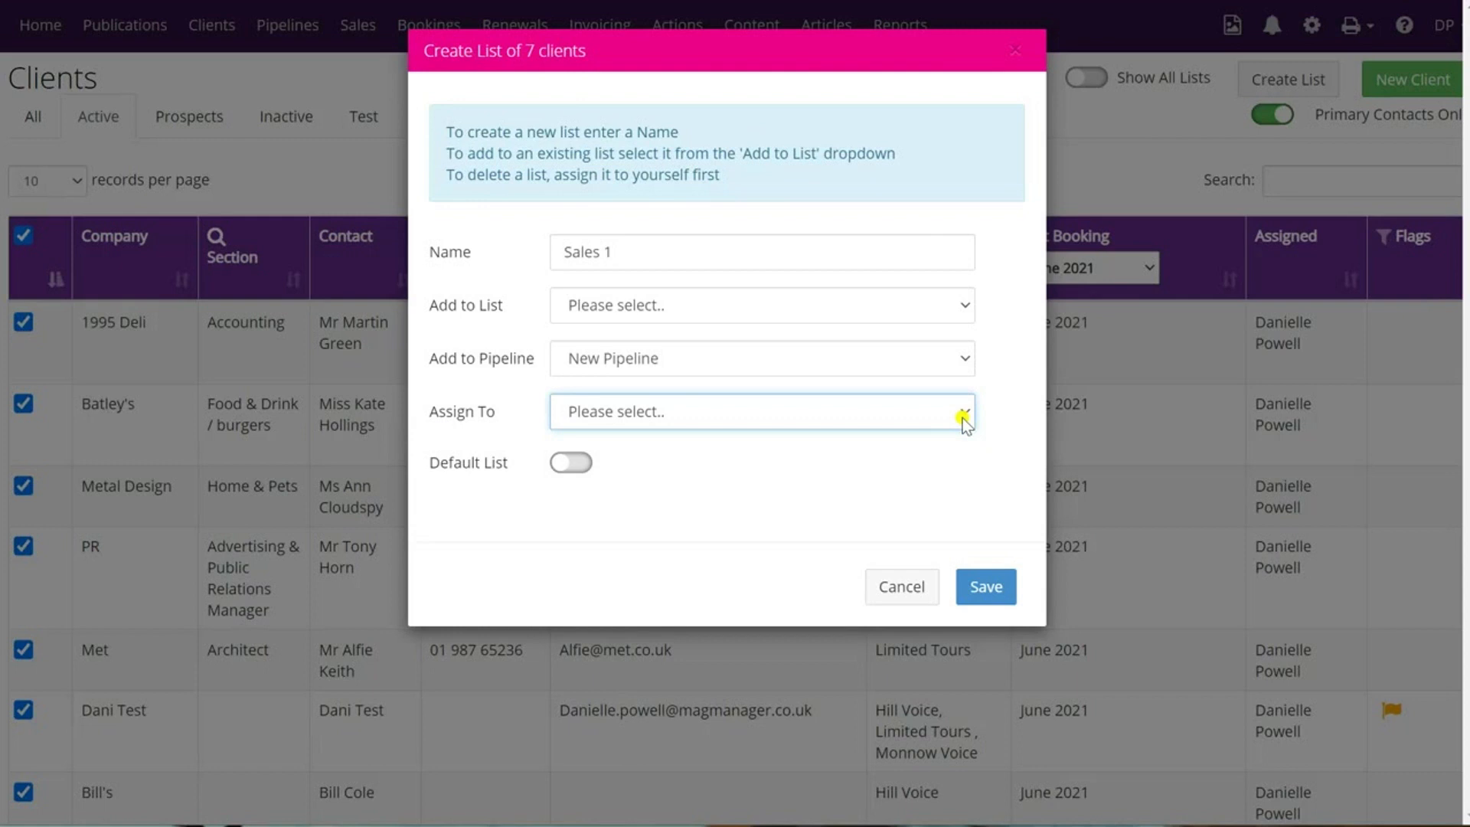
click(1000, 591)
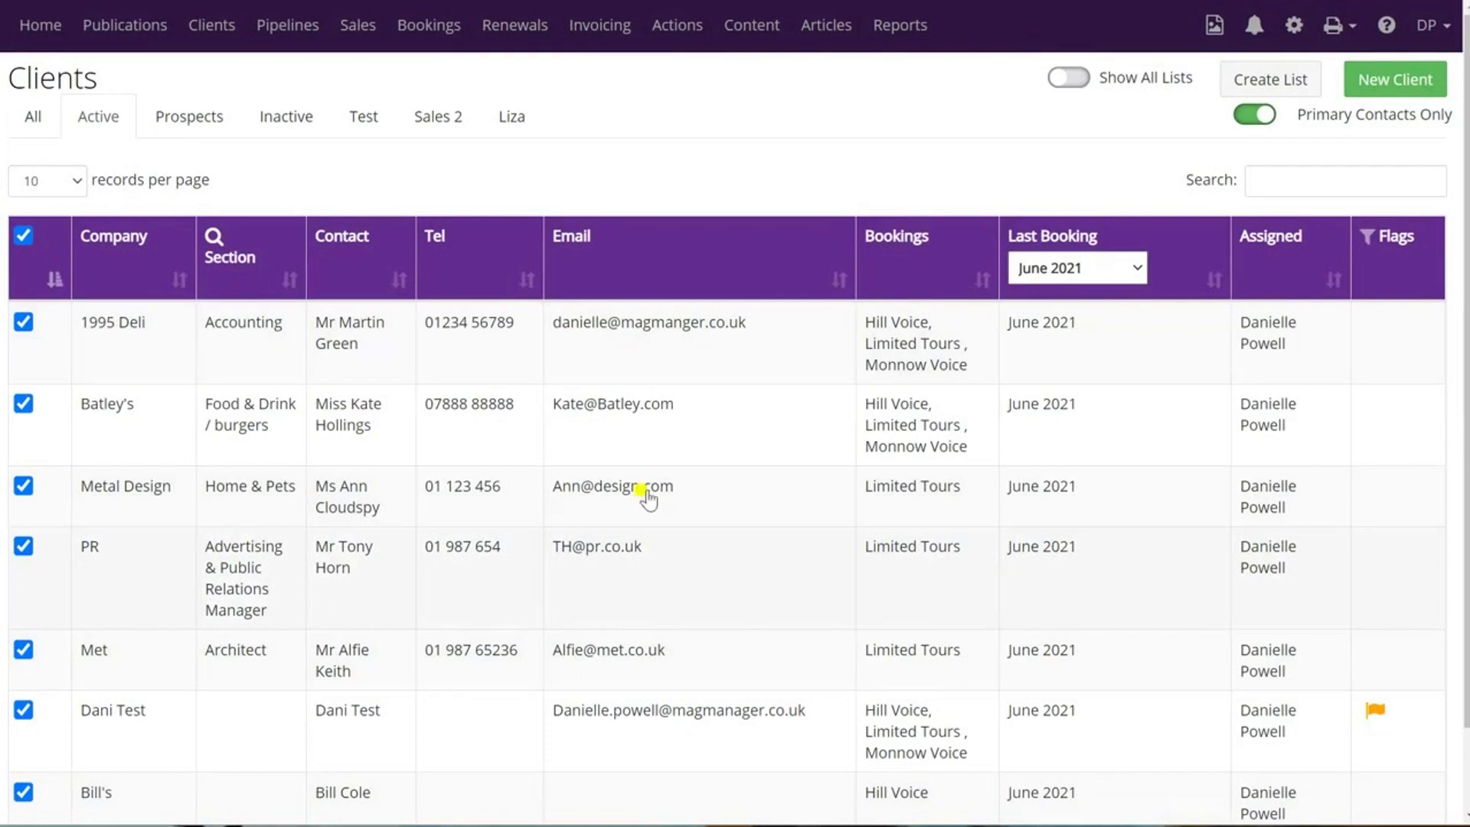
Open the shared Sales 1 pipeline and look through its prospect cards
click(290, 35)
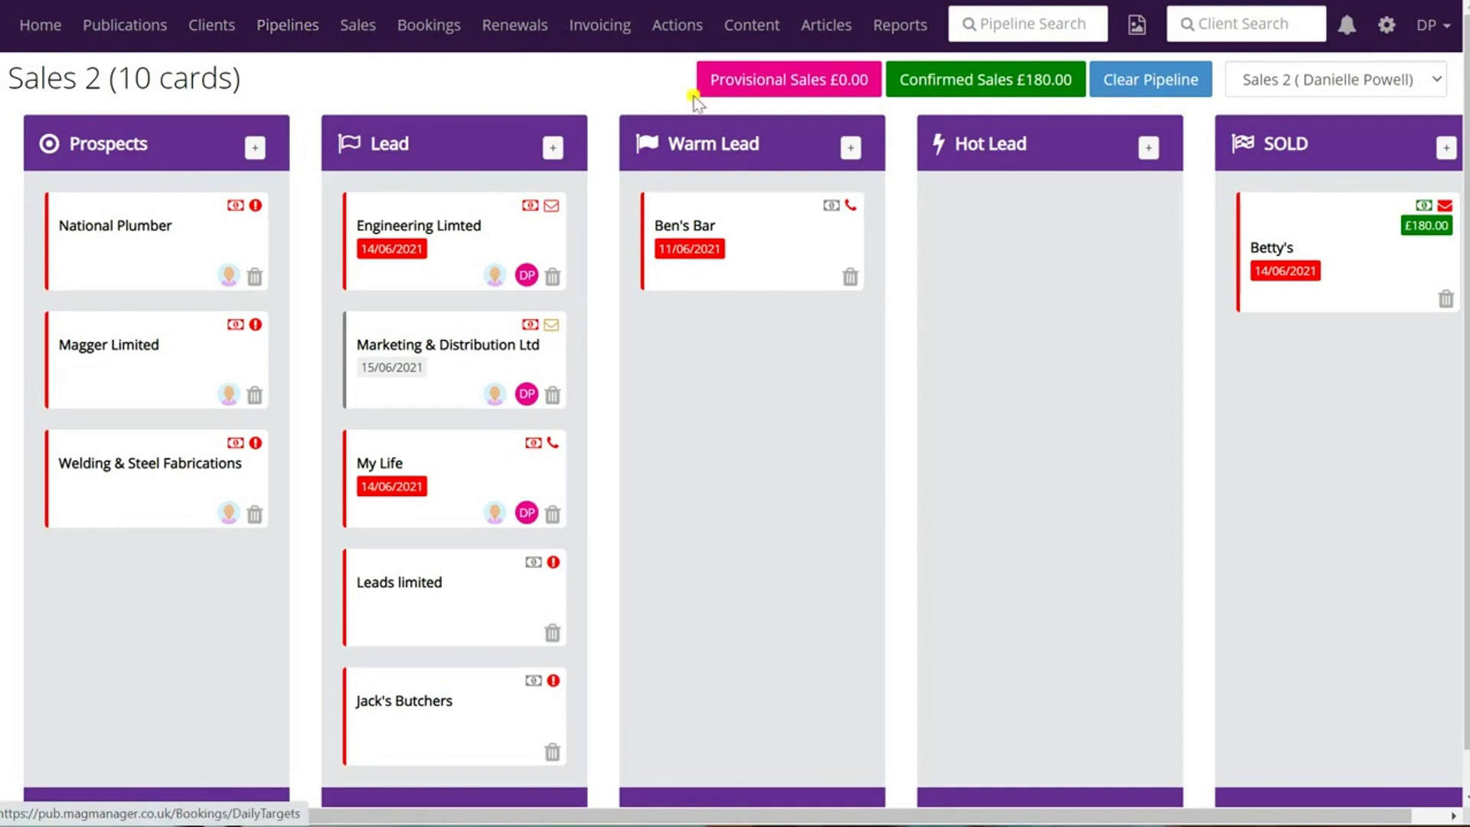
click(1436, 82)
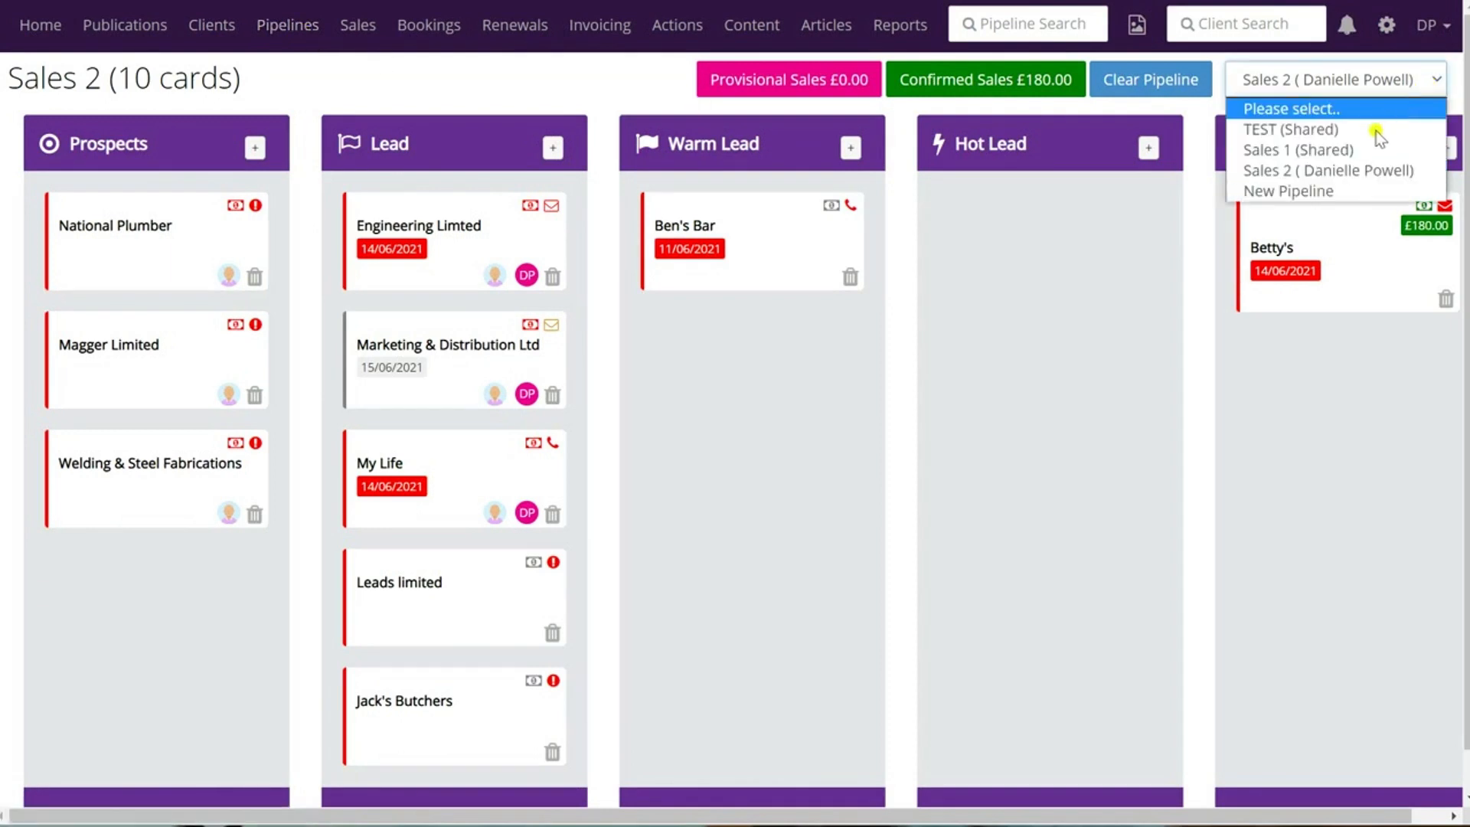
click(1273, 150)
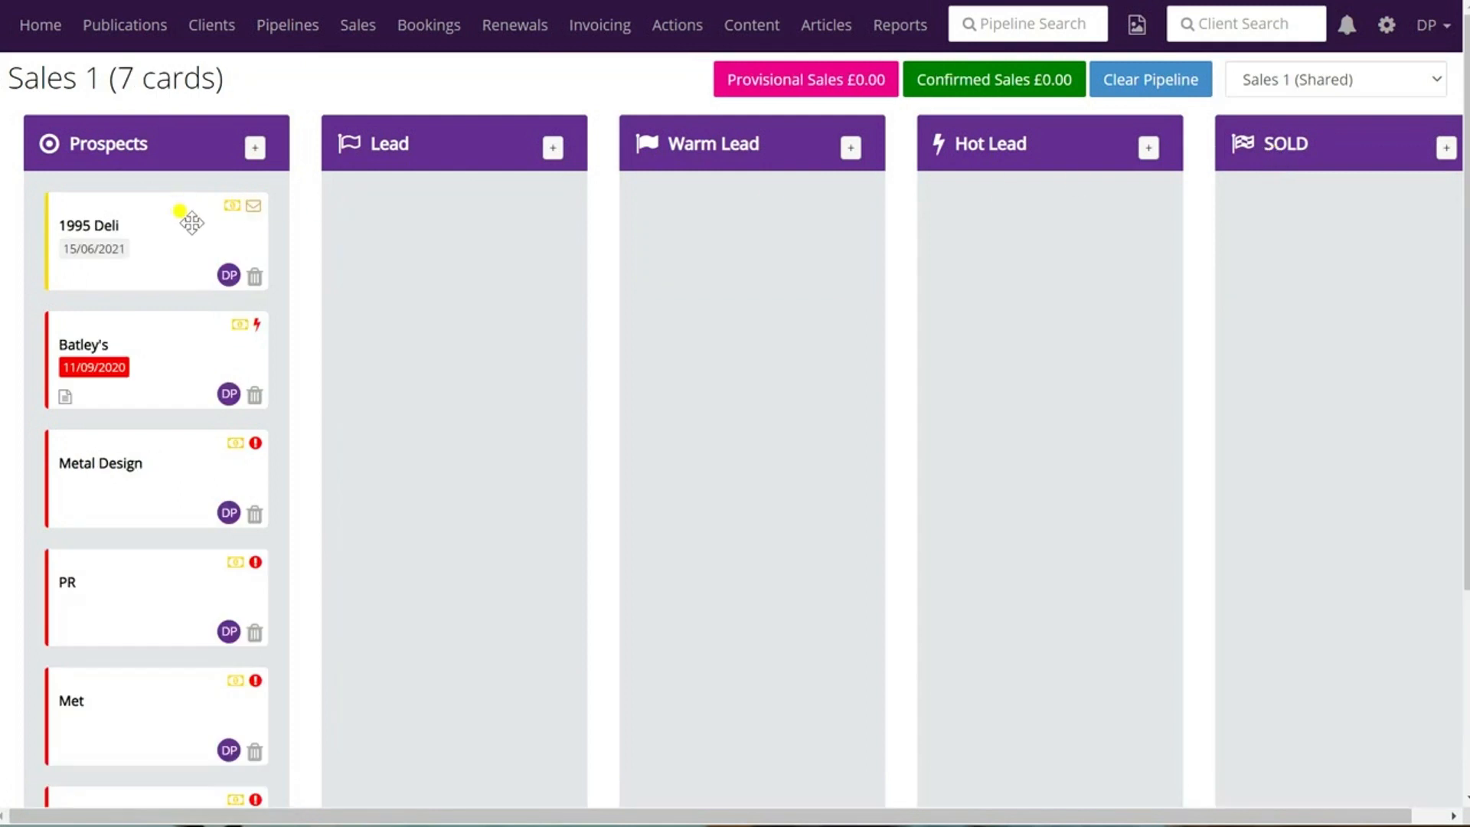
scroll(188, 222, down, 4)
scroll(184, 407, up, 4)
Return to the full client list and filter it to clients that have the orange flag
click(216, 29)
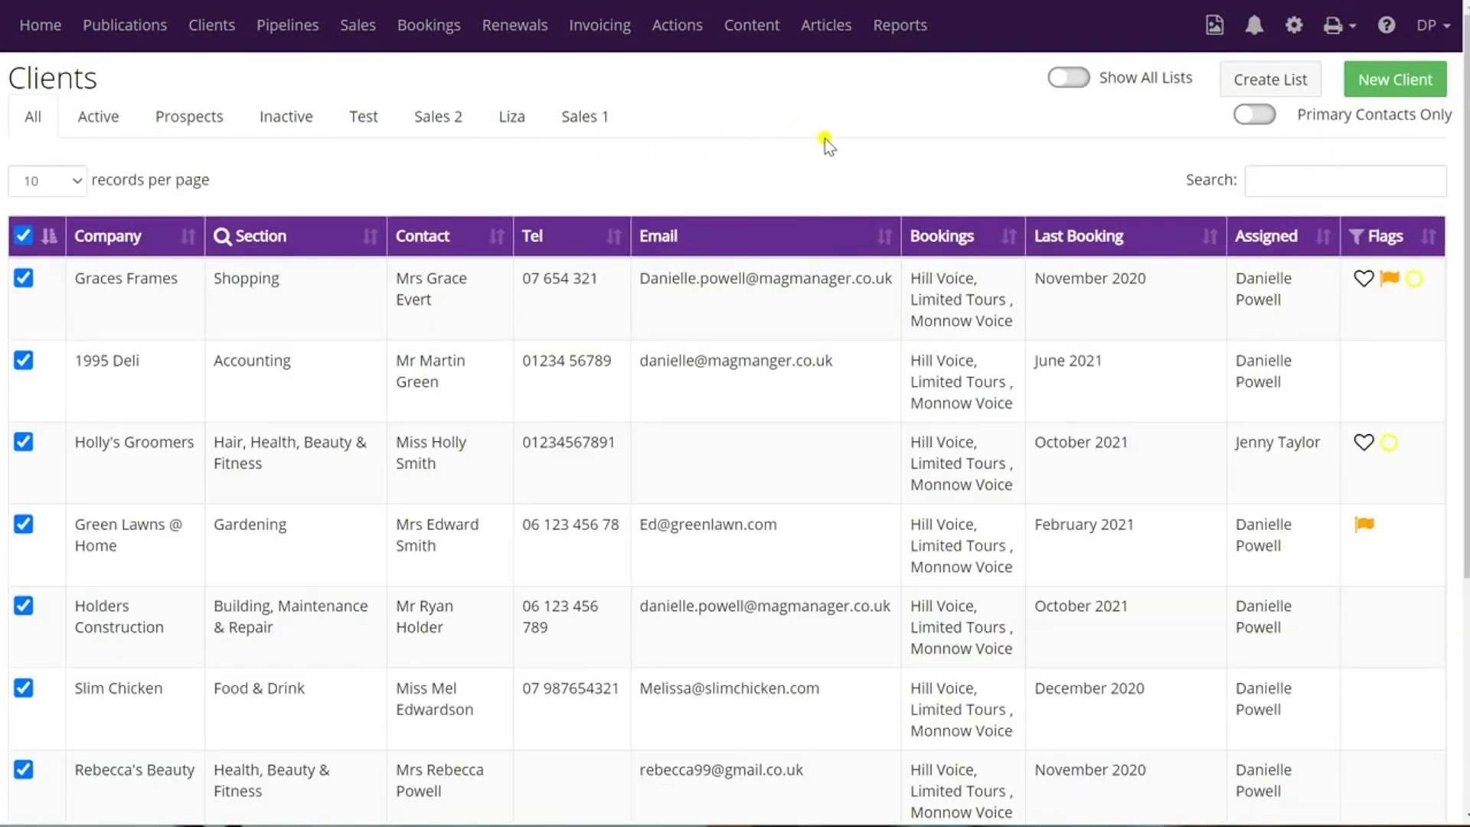
drag(821, 140, 818, 138)
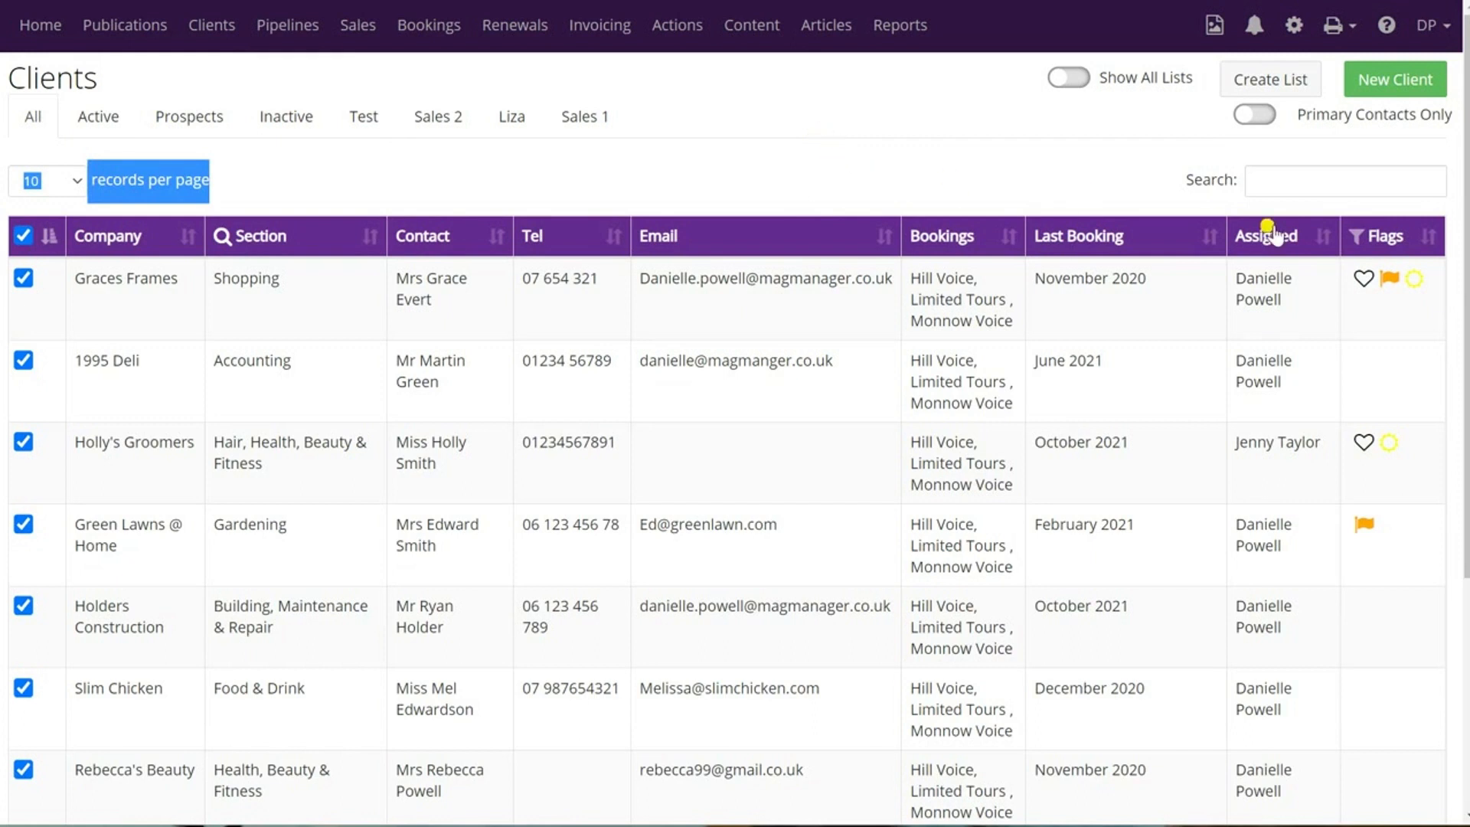
click(1362, 243)
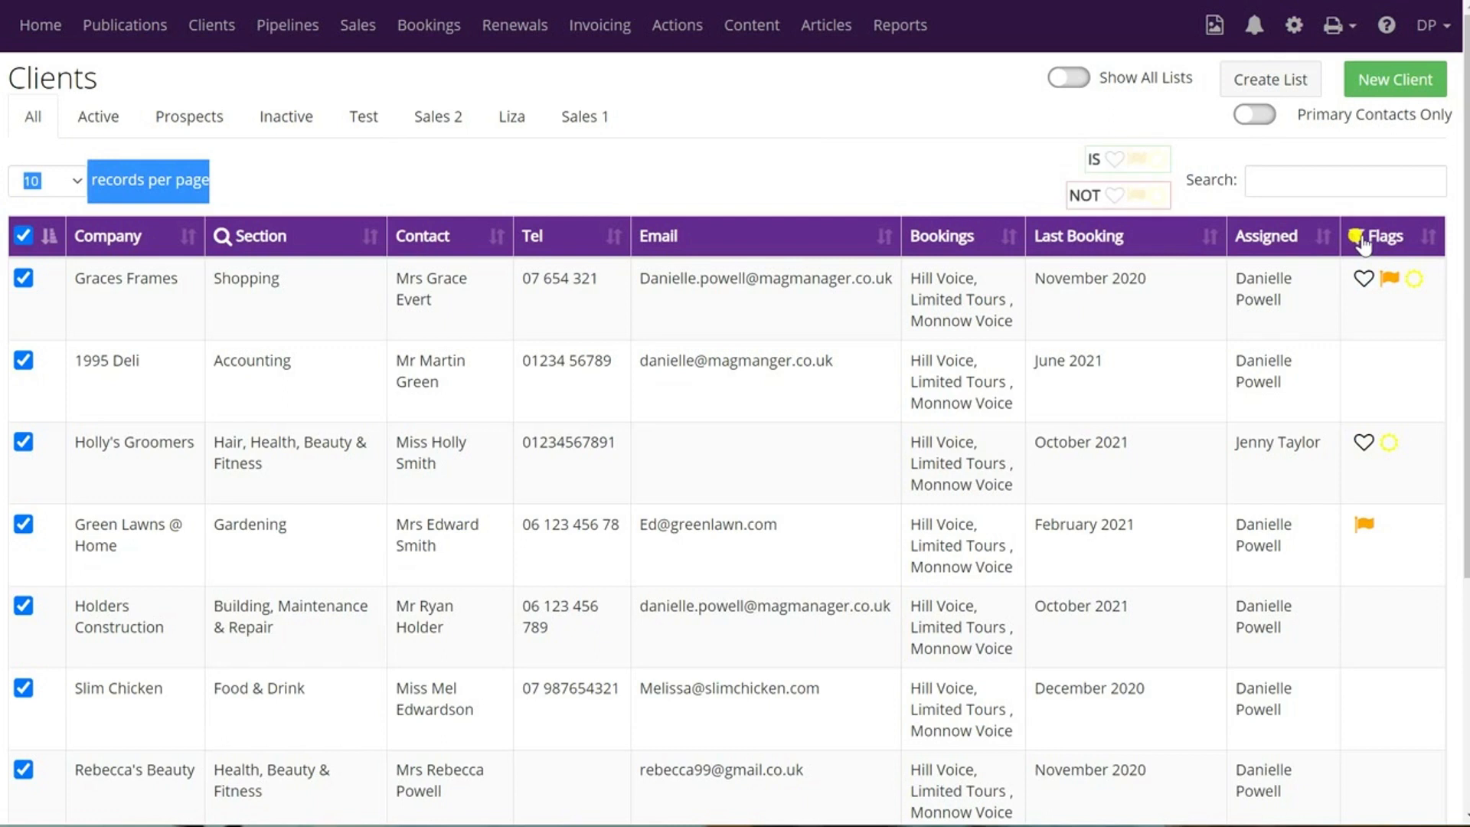
click(1139, 161)
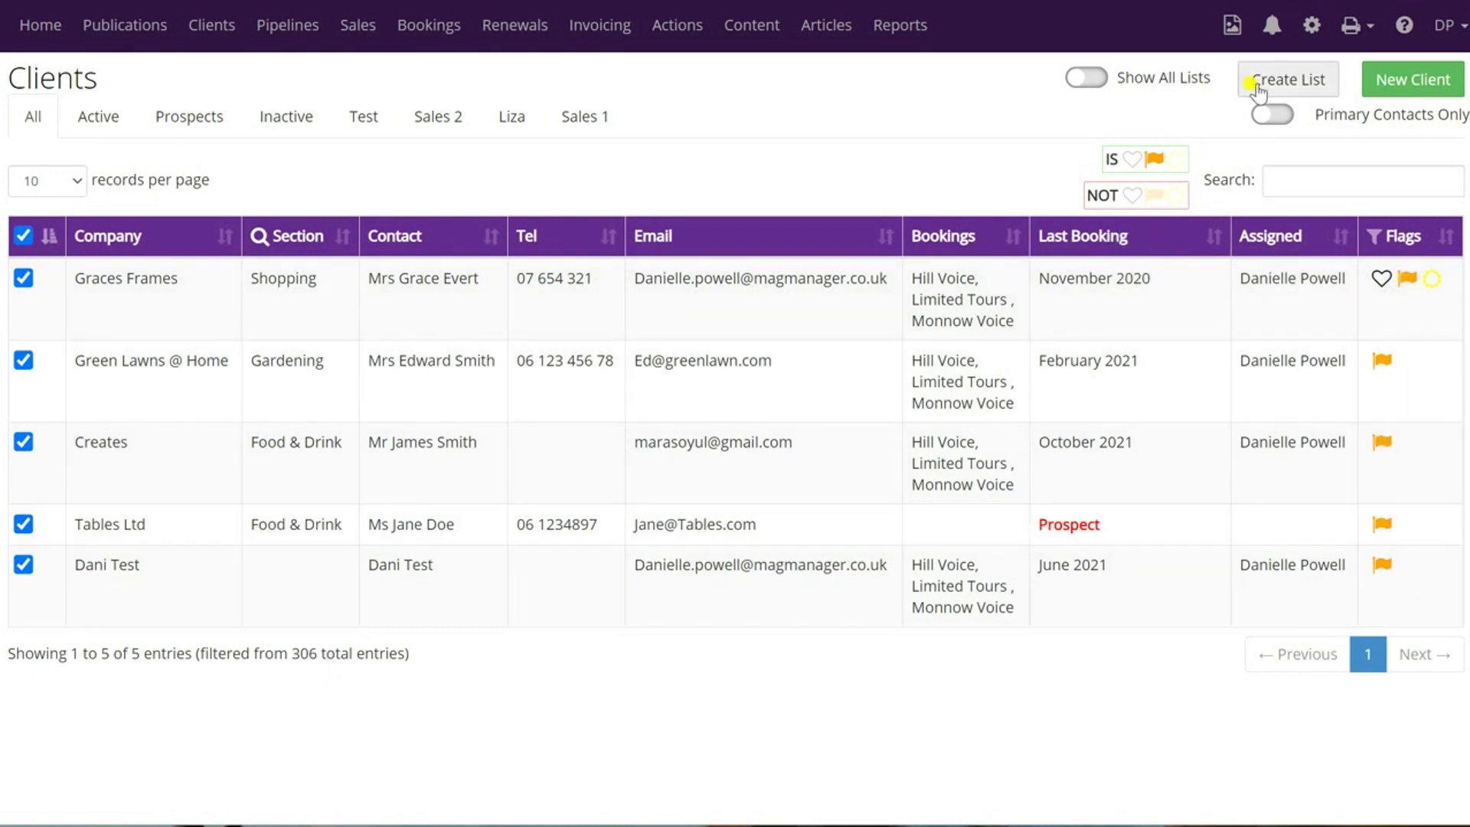
Add the flagged clients to the existing Sales 1 (Shared) pipeline and save
click(1311, 81)
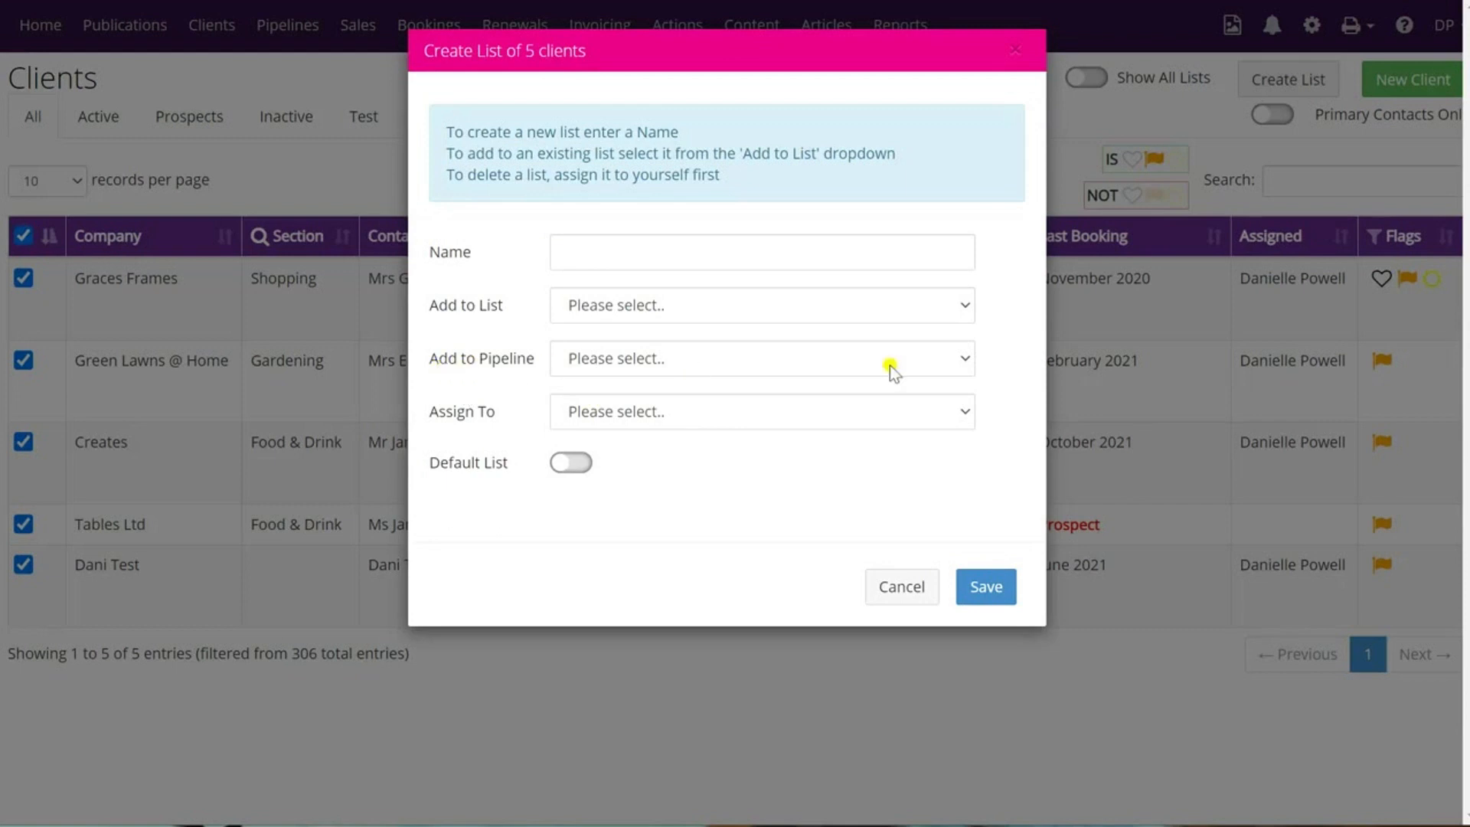
click(960, 365)
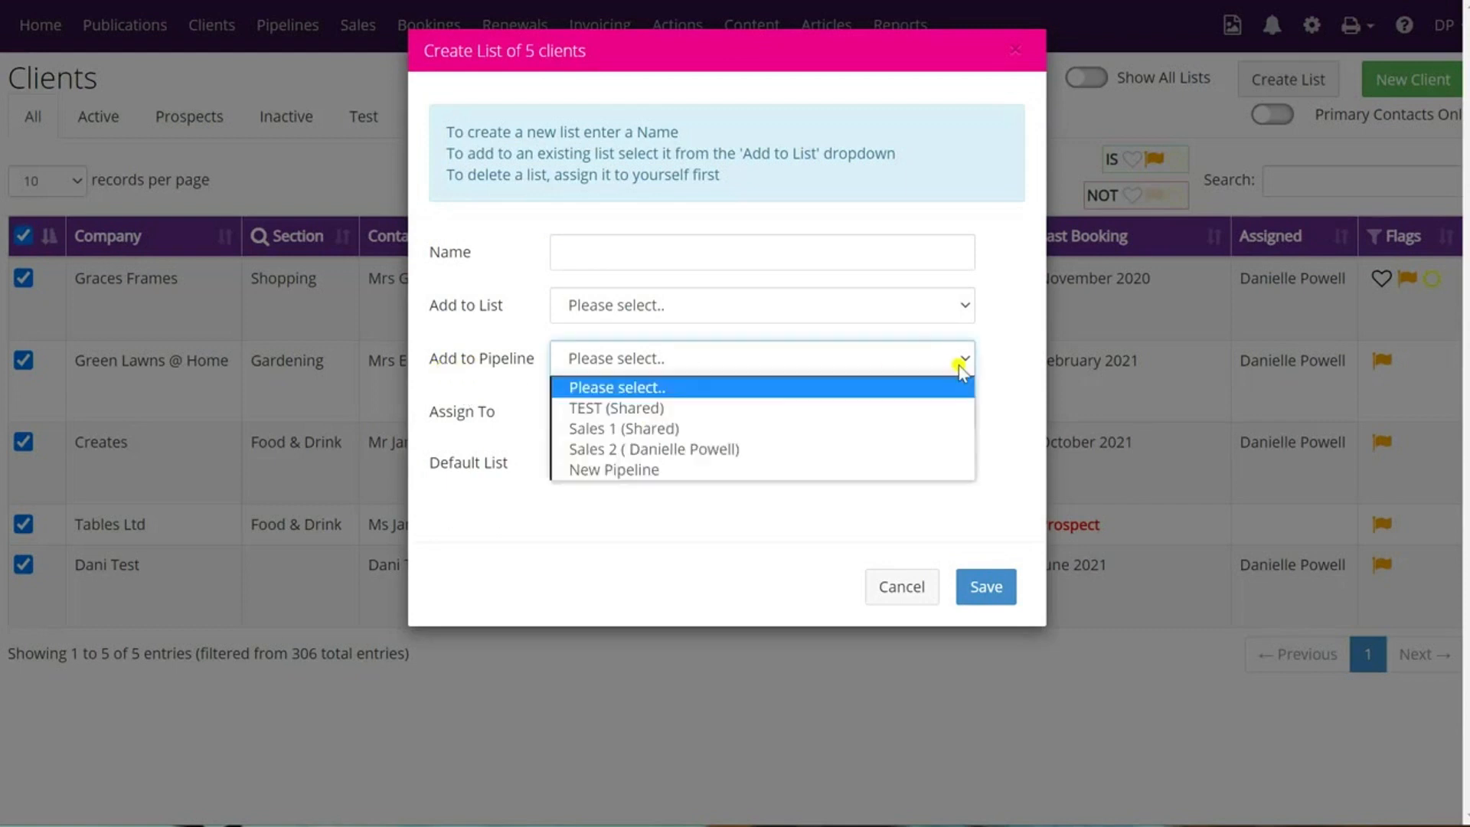
click(589, 431)
click(988, 593)
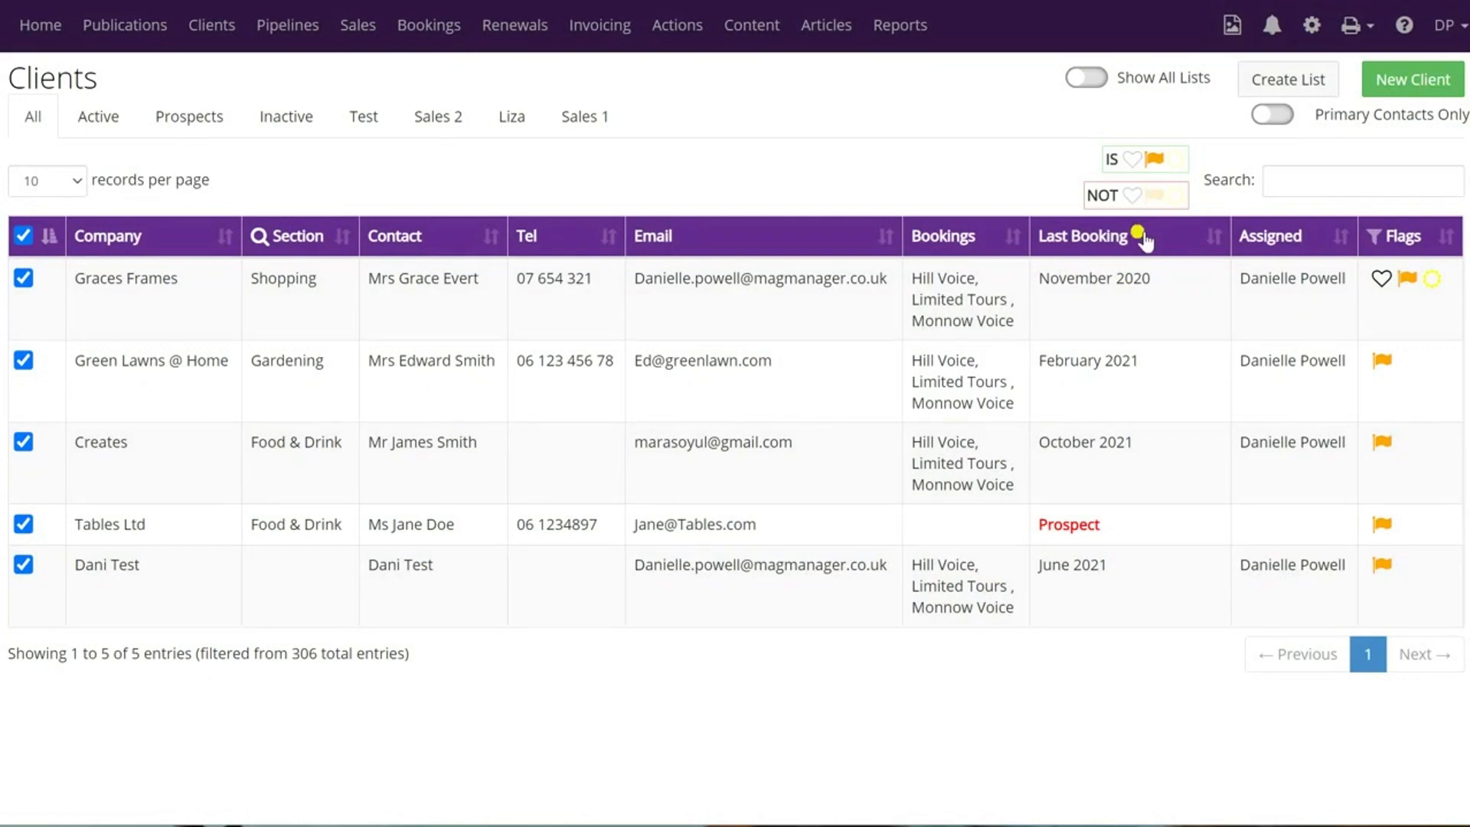
Remove the flag filter and search all clients for "food", checking the matching entries
click(1375, 237)
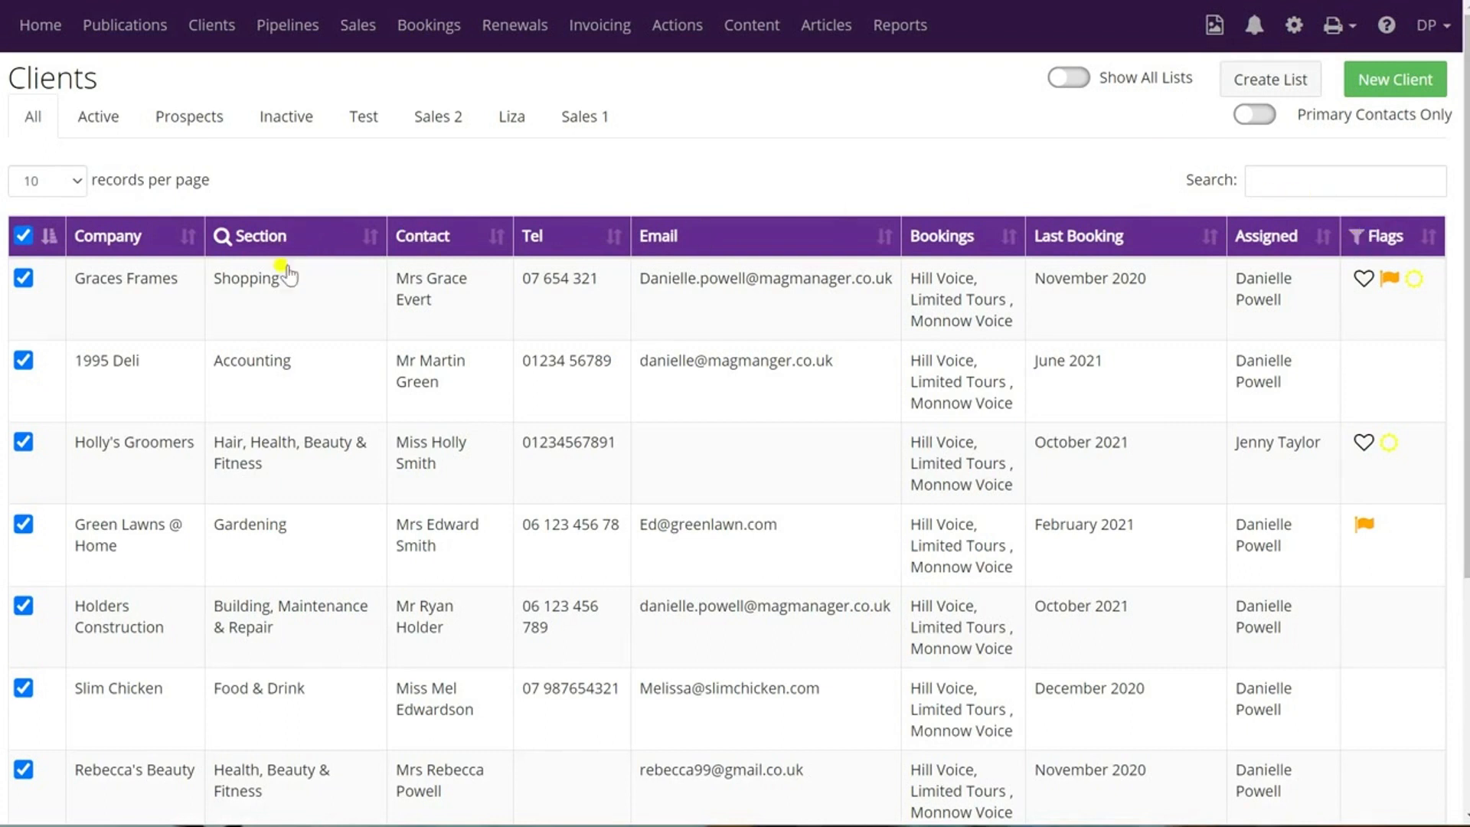
click(1278, 180)
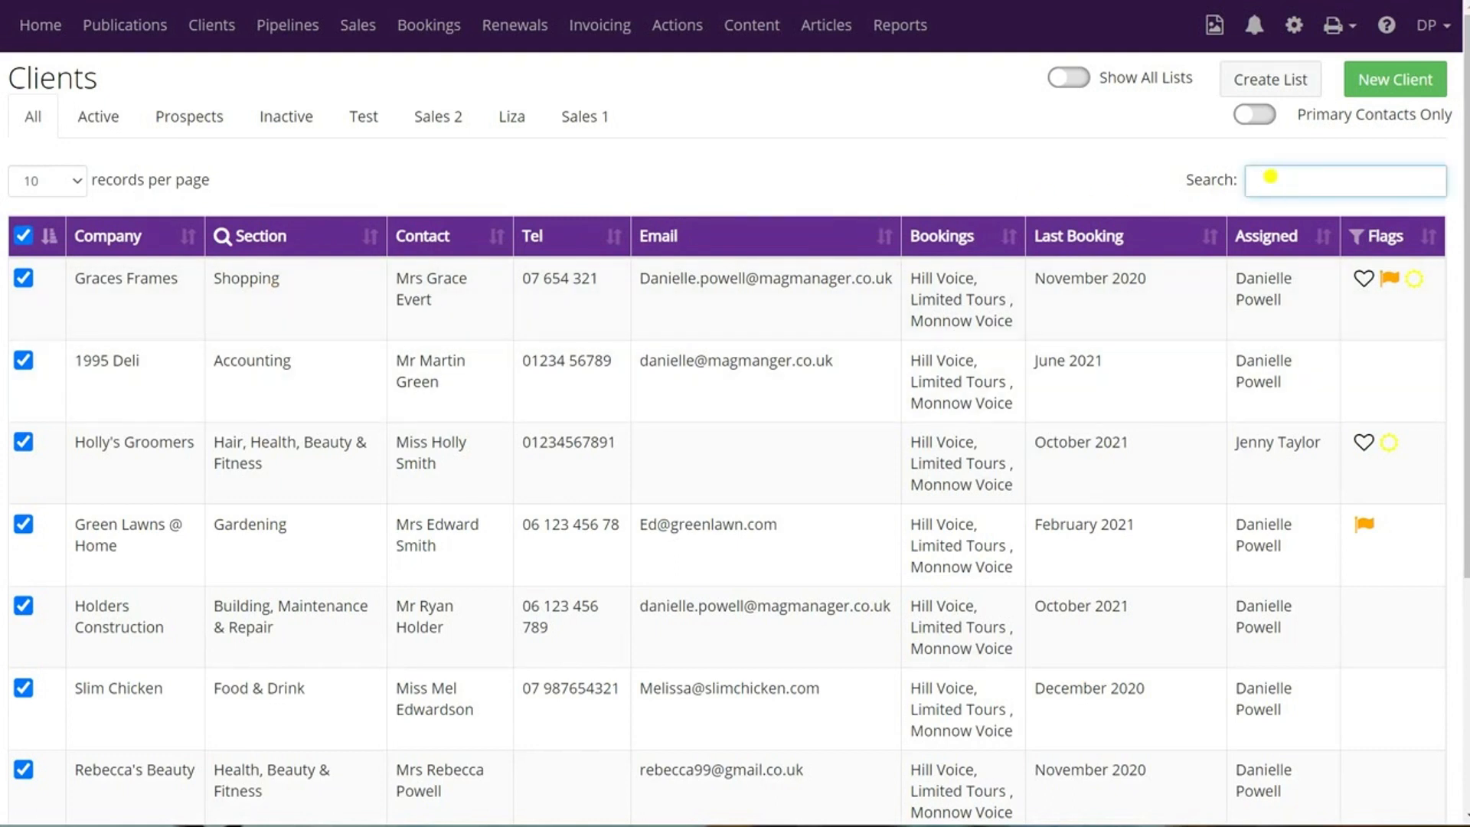
text(food)
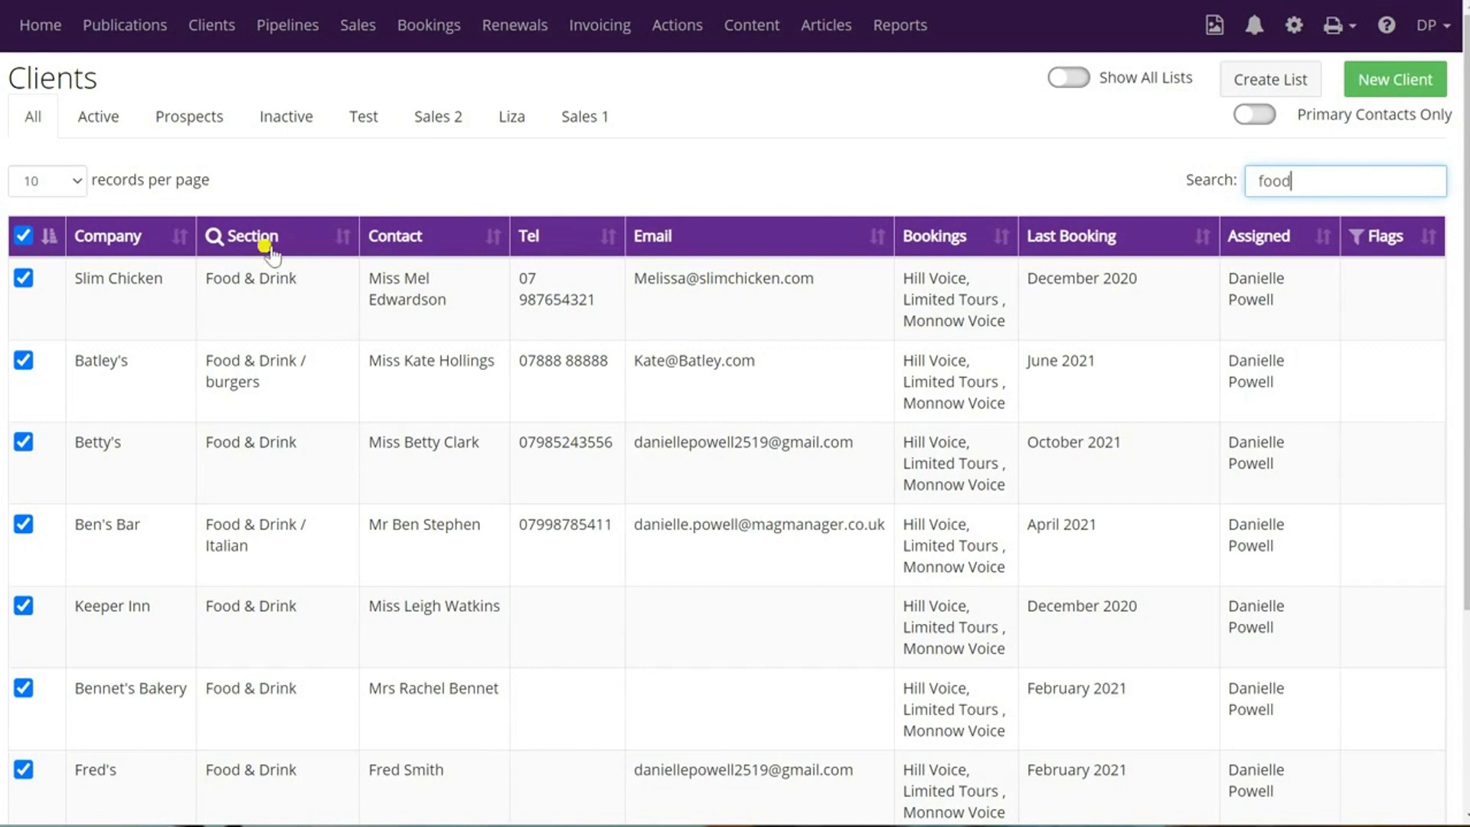
scroll(299, 283, down, 4)
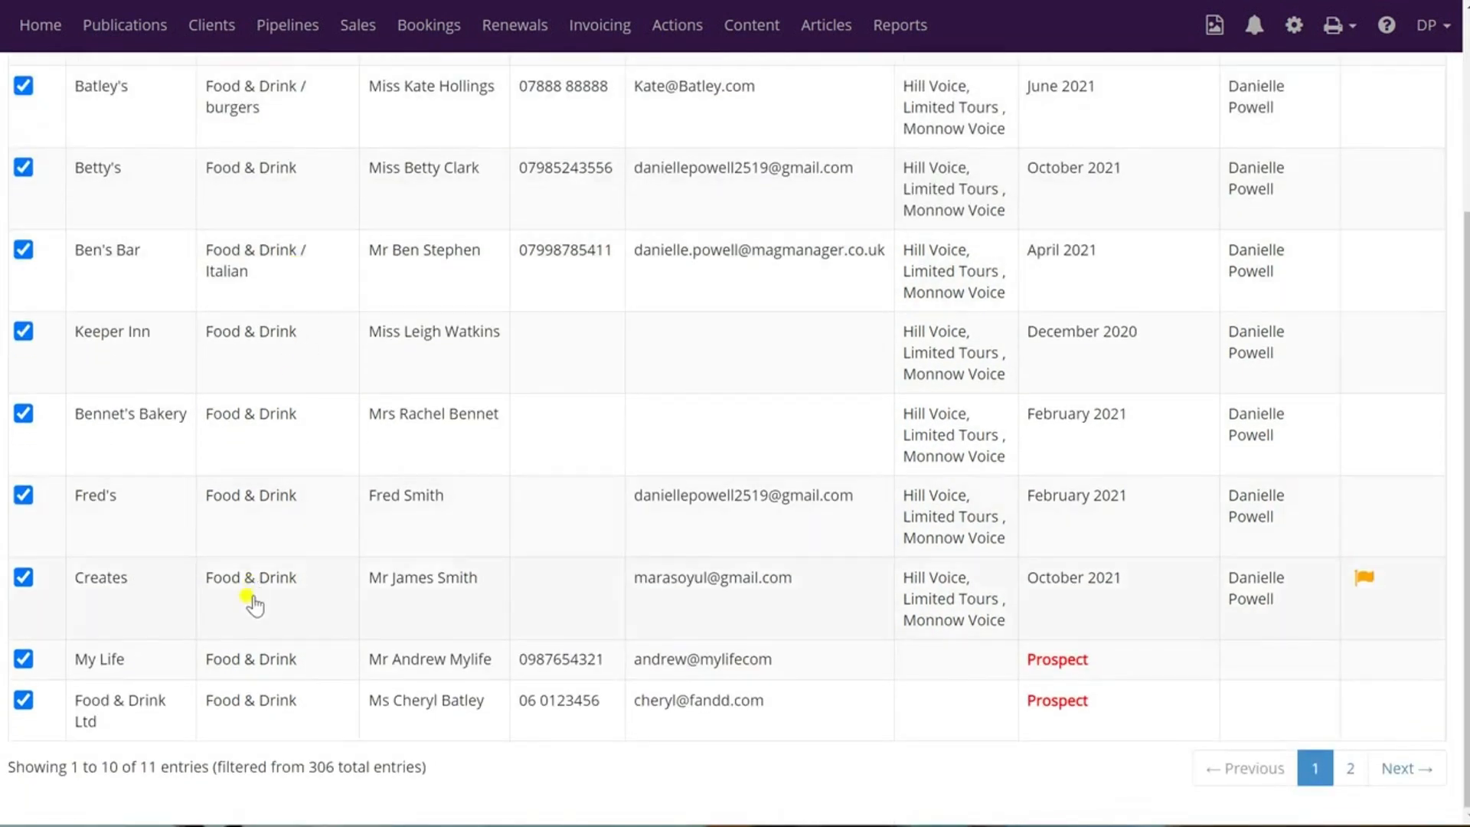
Add all clients matching the "food" search to the existing Sales 1 (Shared) pipeline, save, and dismiss the other-pipelines notice
scroll(268, 667, up, 4)
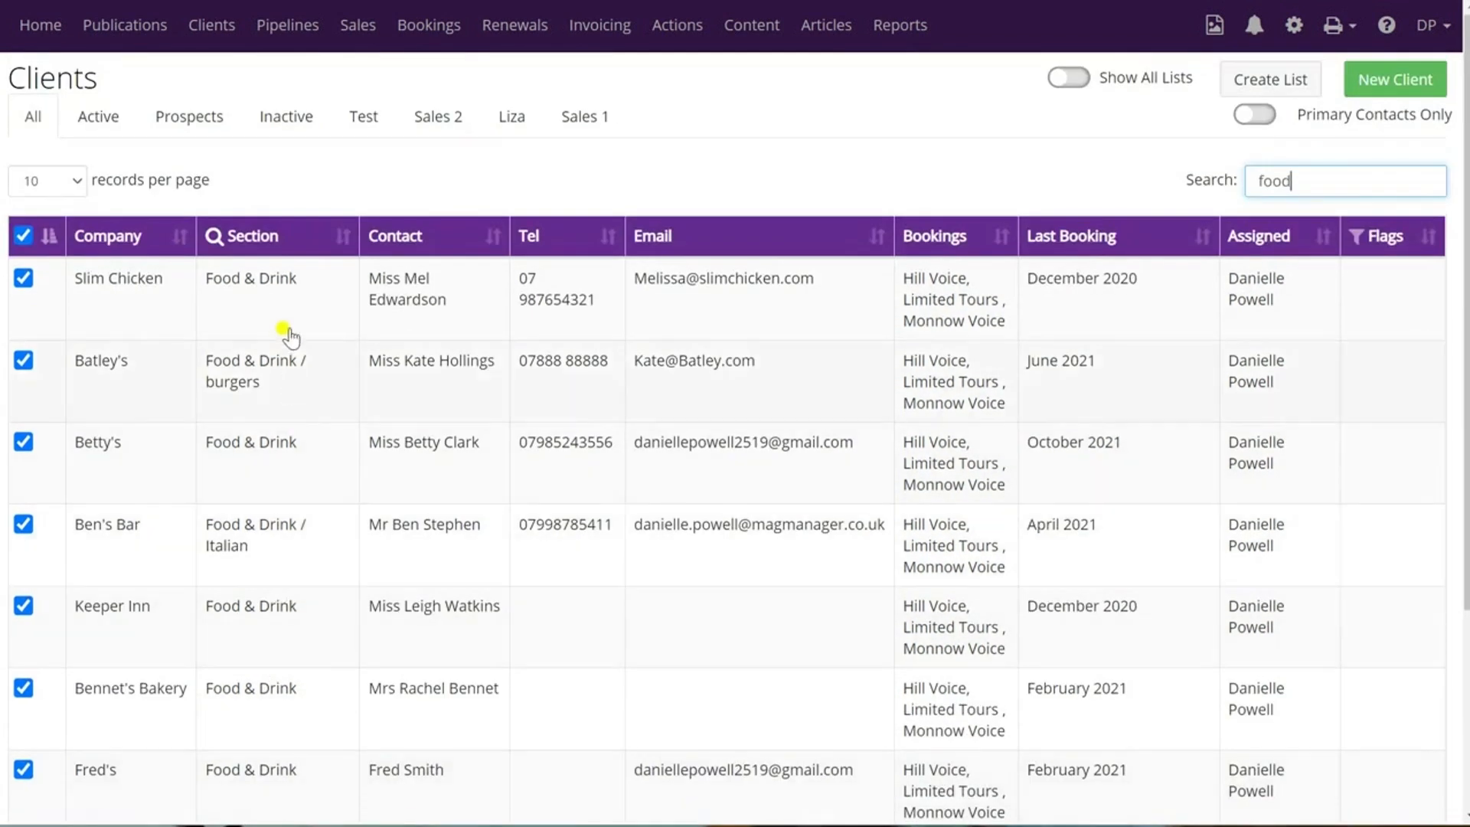
scroll(286, 352, down, 3)
scroll(285, 352, up, 3)
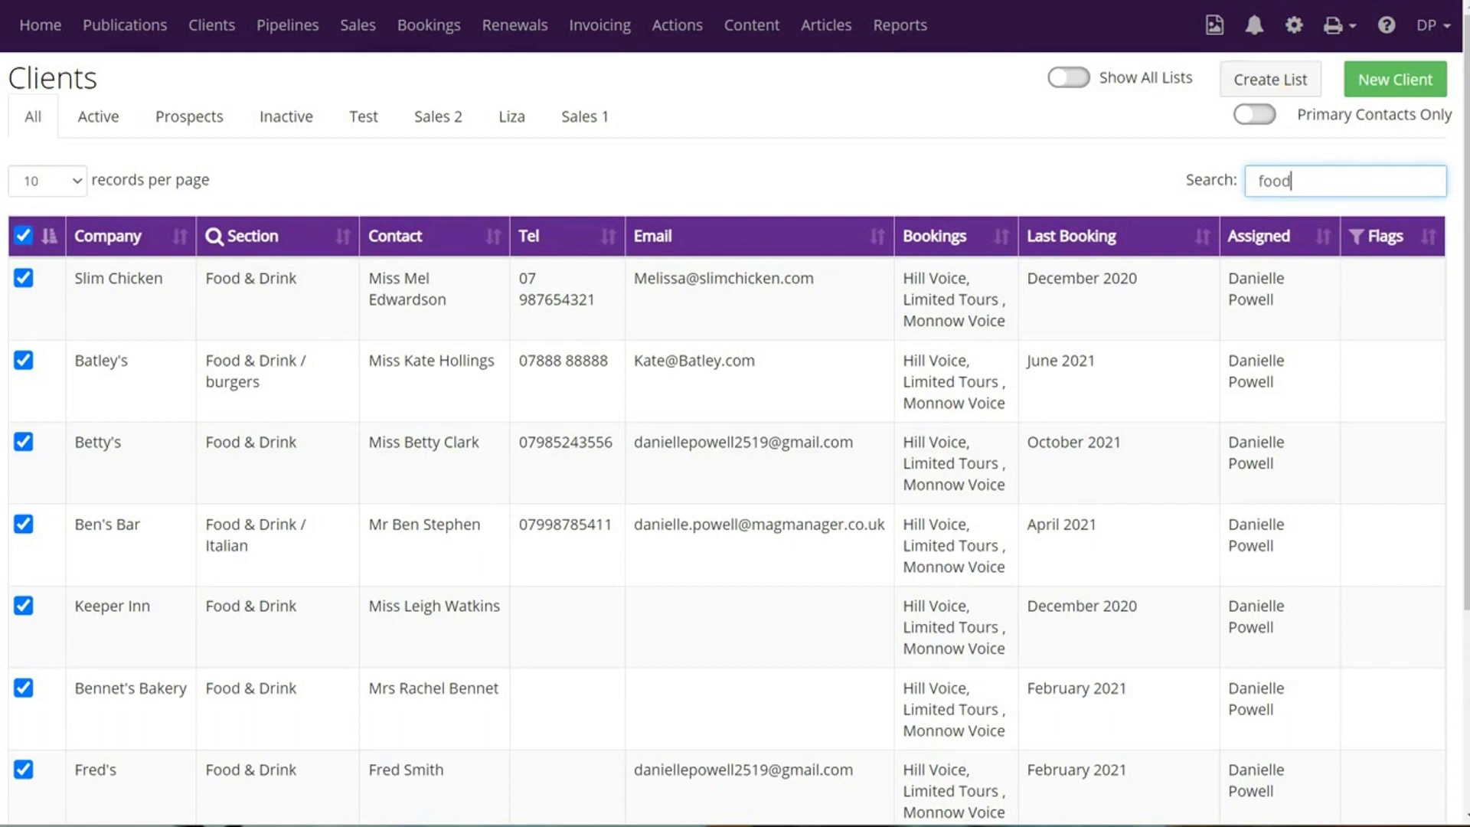
click(1293, 83)
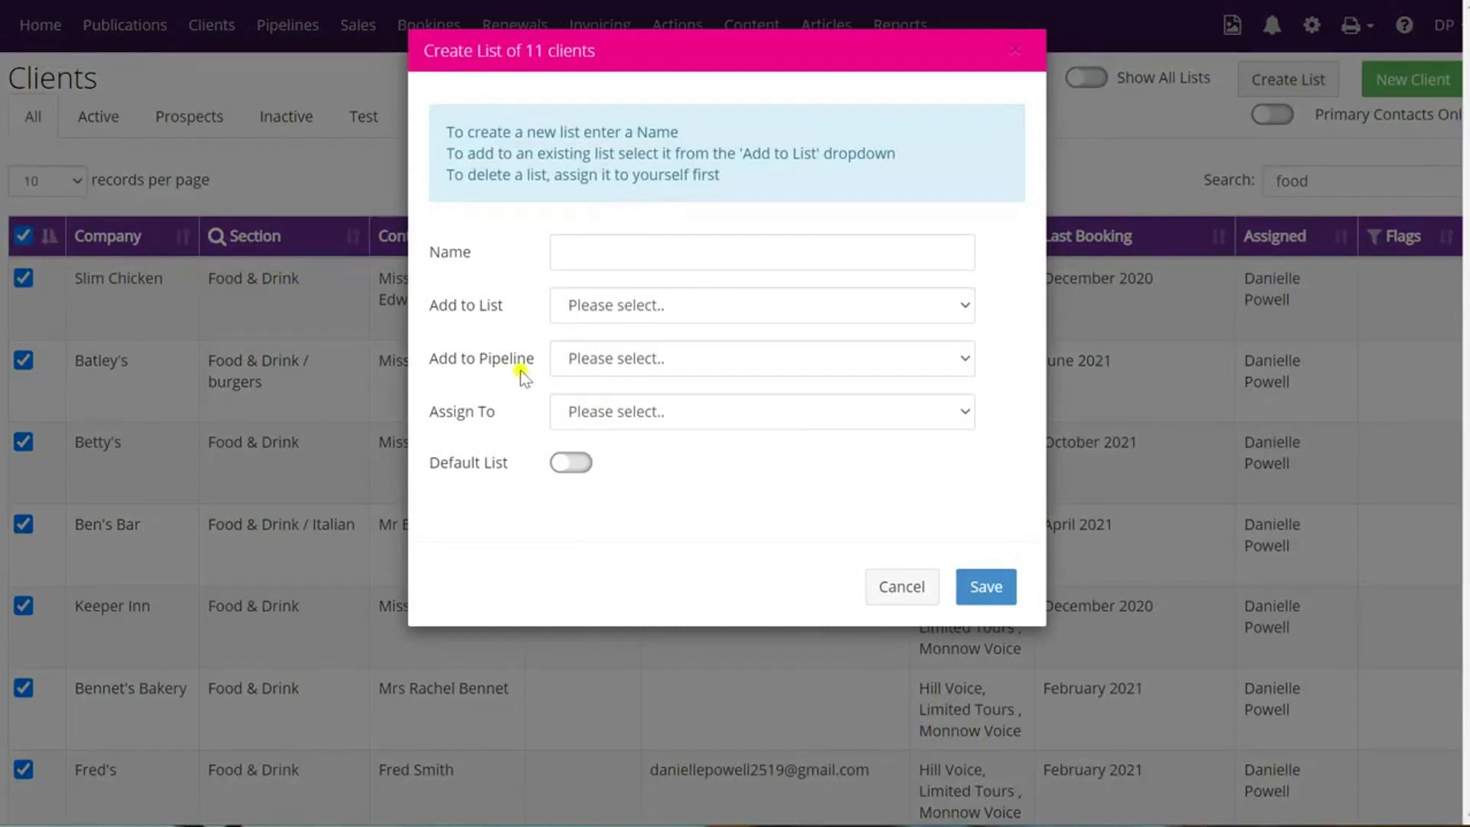
click(762, 366)
click(598, 426)
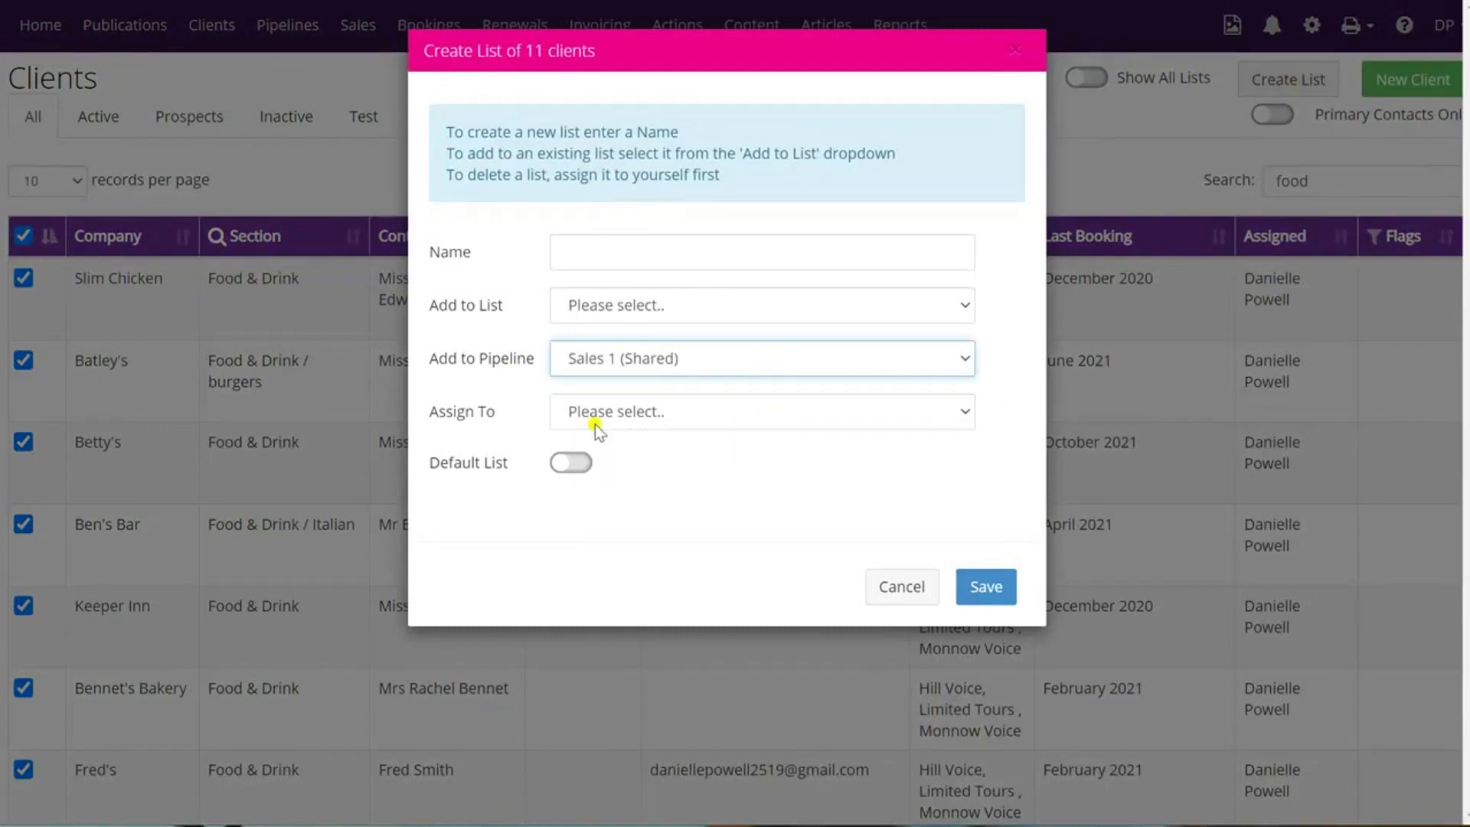
click(963, 584)
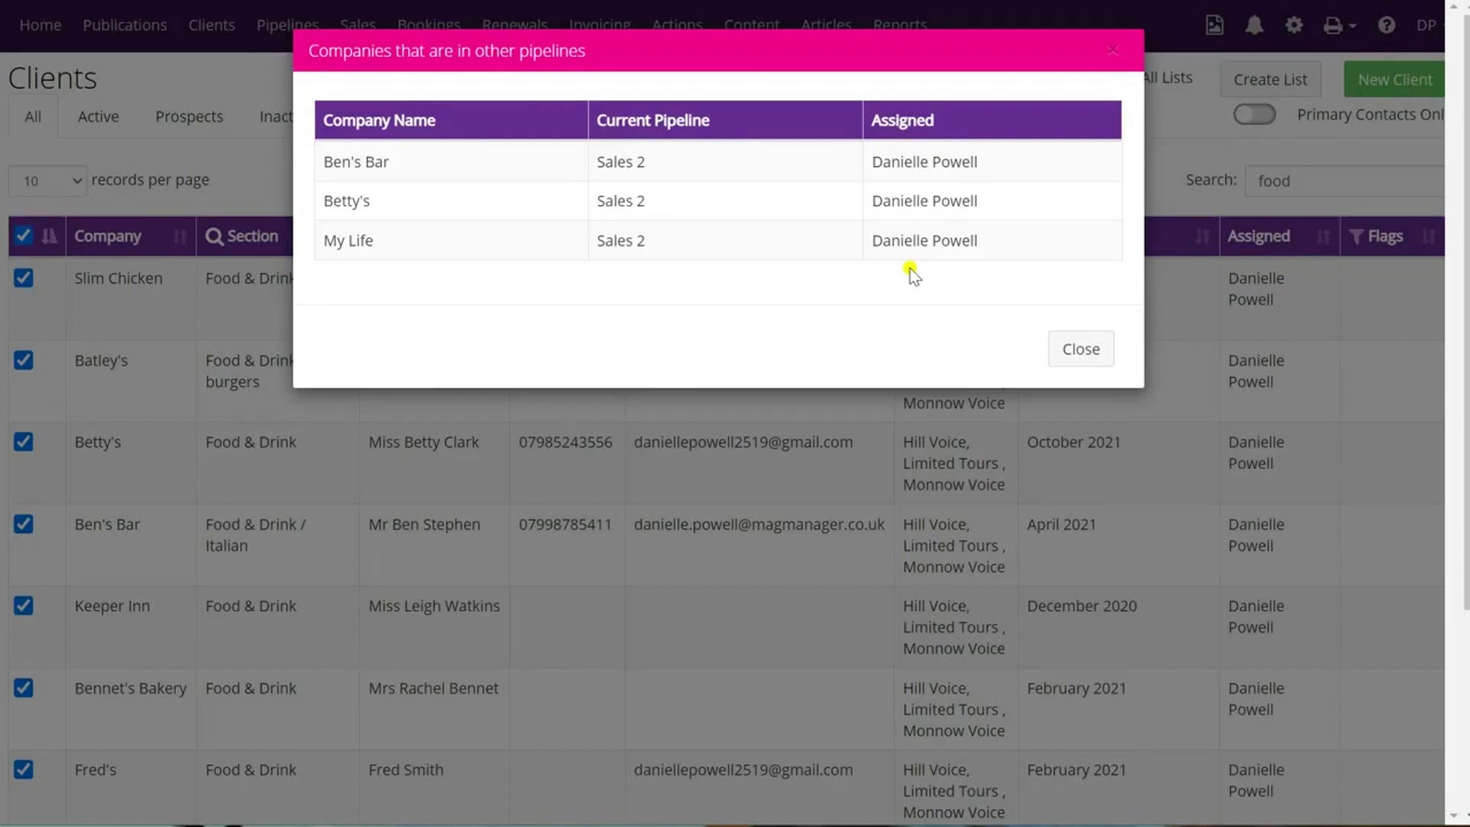
click(1082, 348)
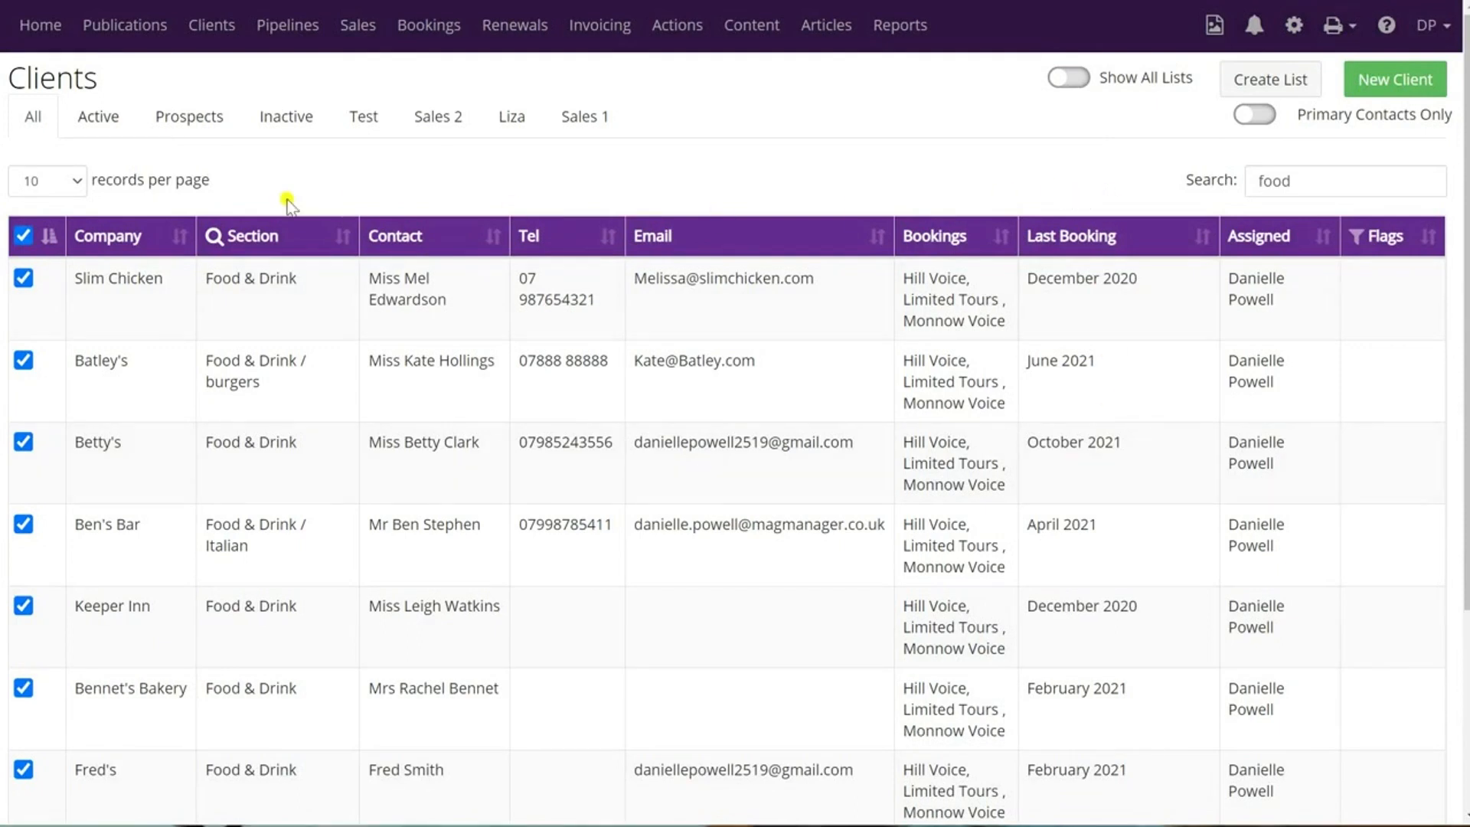
Show only the active clients and filter them to those whose last booking was February 2021
click(97, 122)
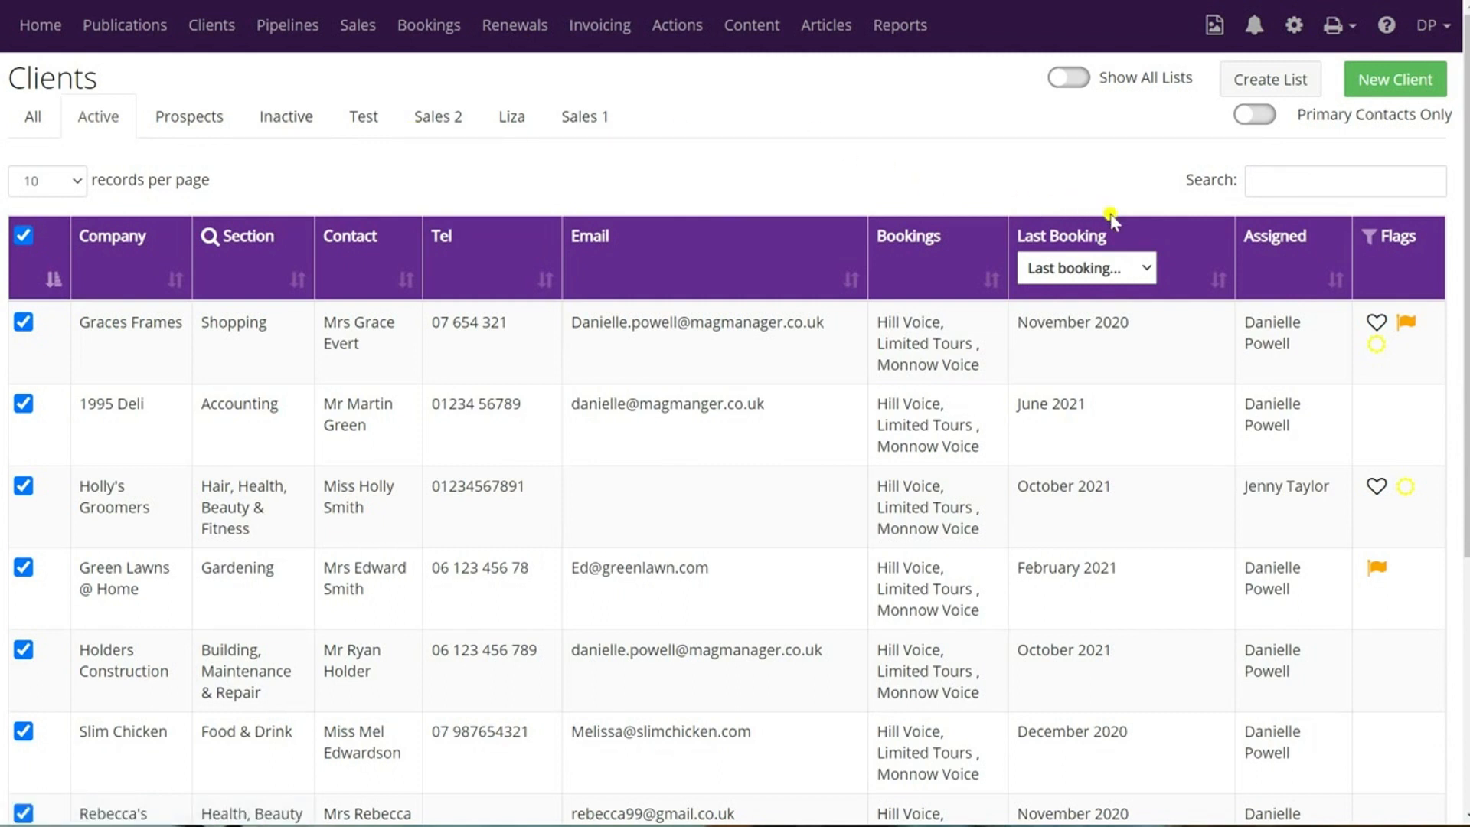
click(1147, 268)
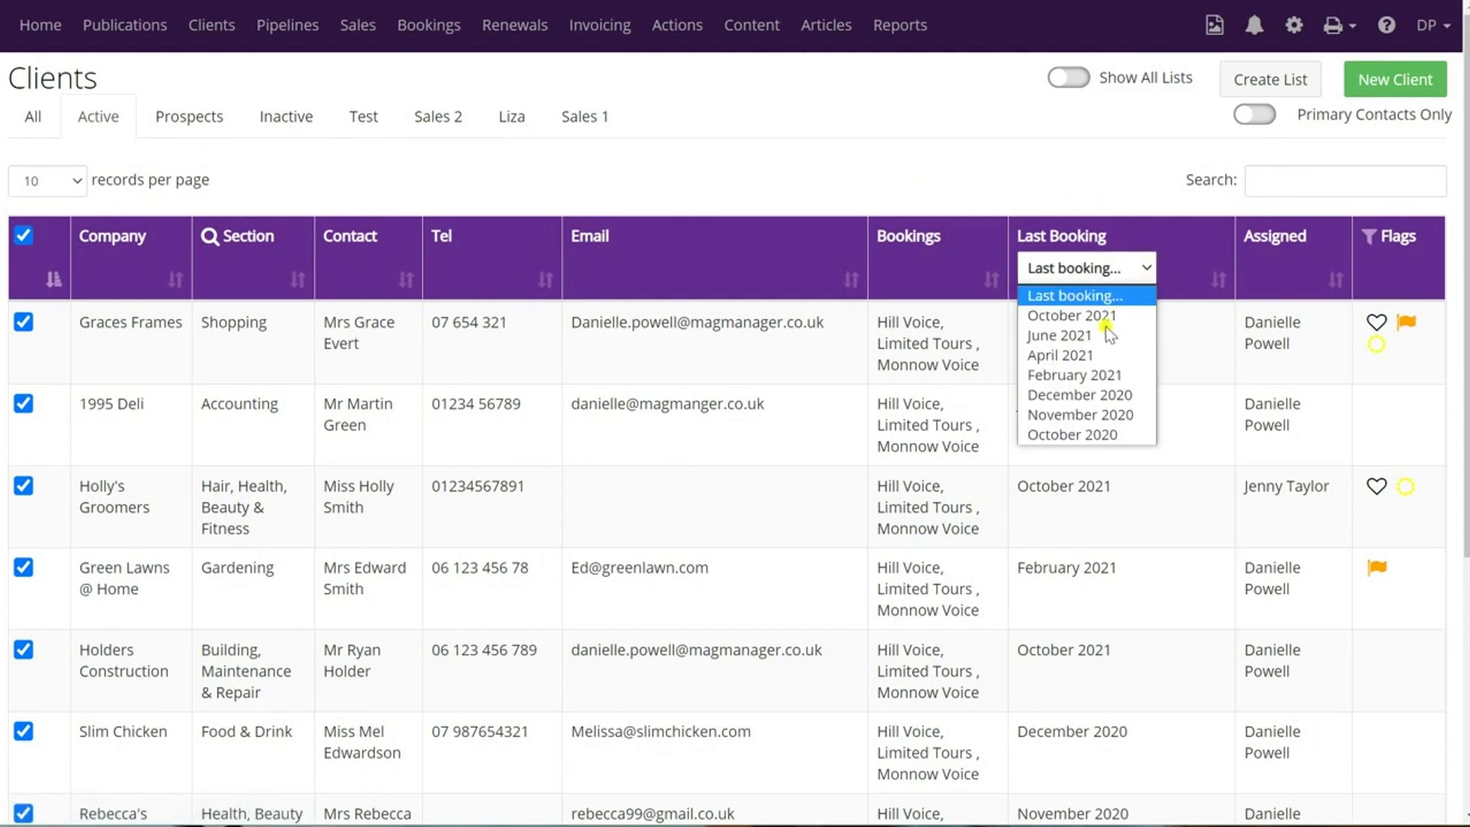
click(1080, 375)
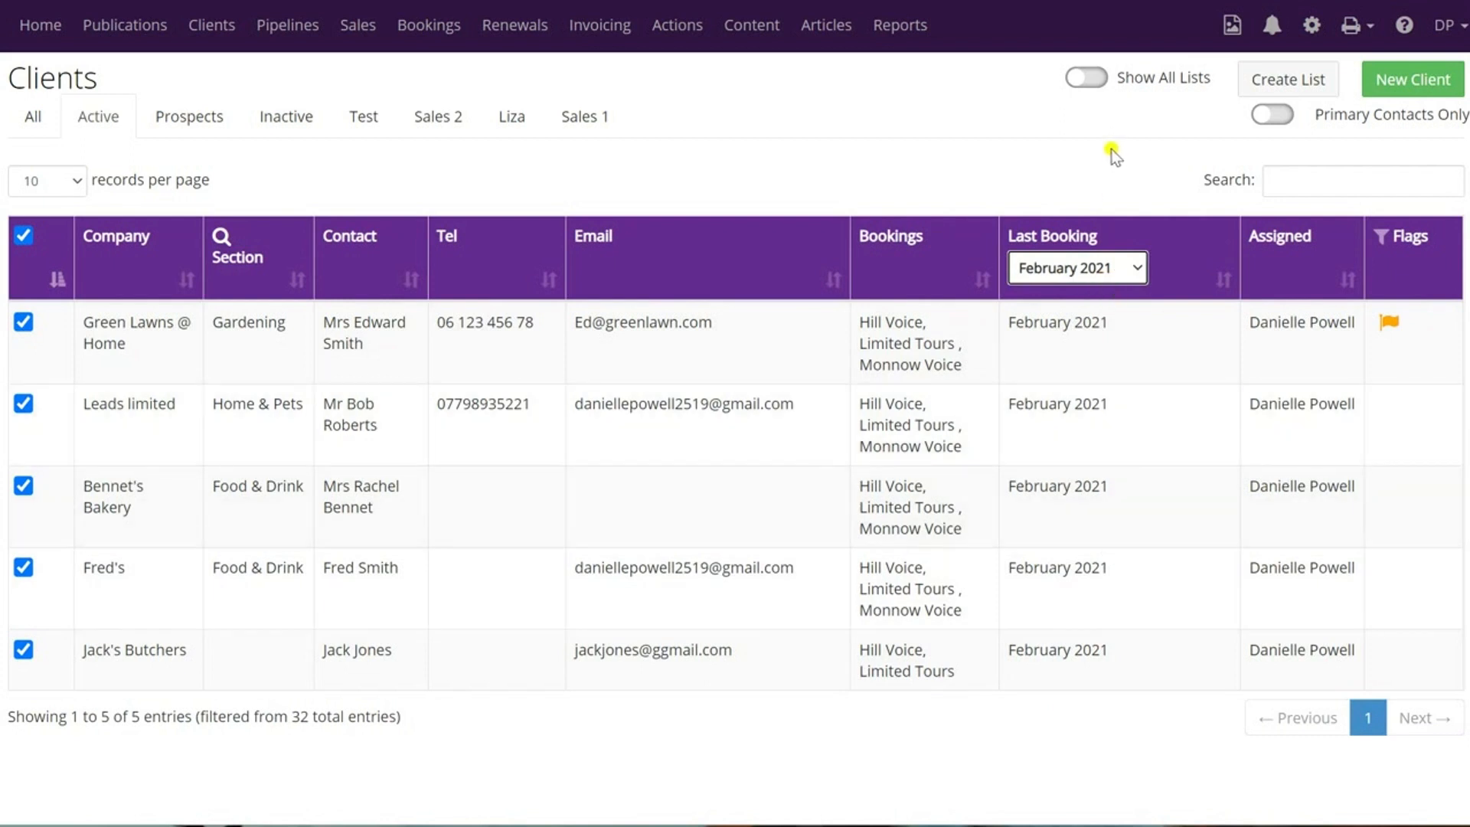
Add the filtered February 2021 clients to the Sales 1 (Shared) pipeline, save, and dismiss the other-pipelines notice
click(1316, 80)
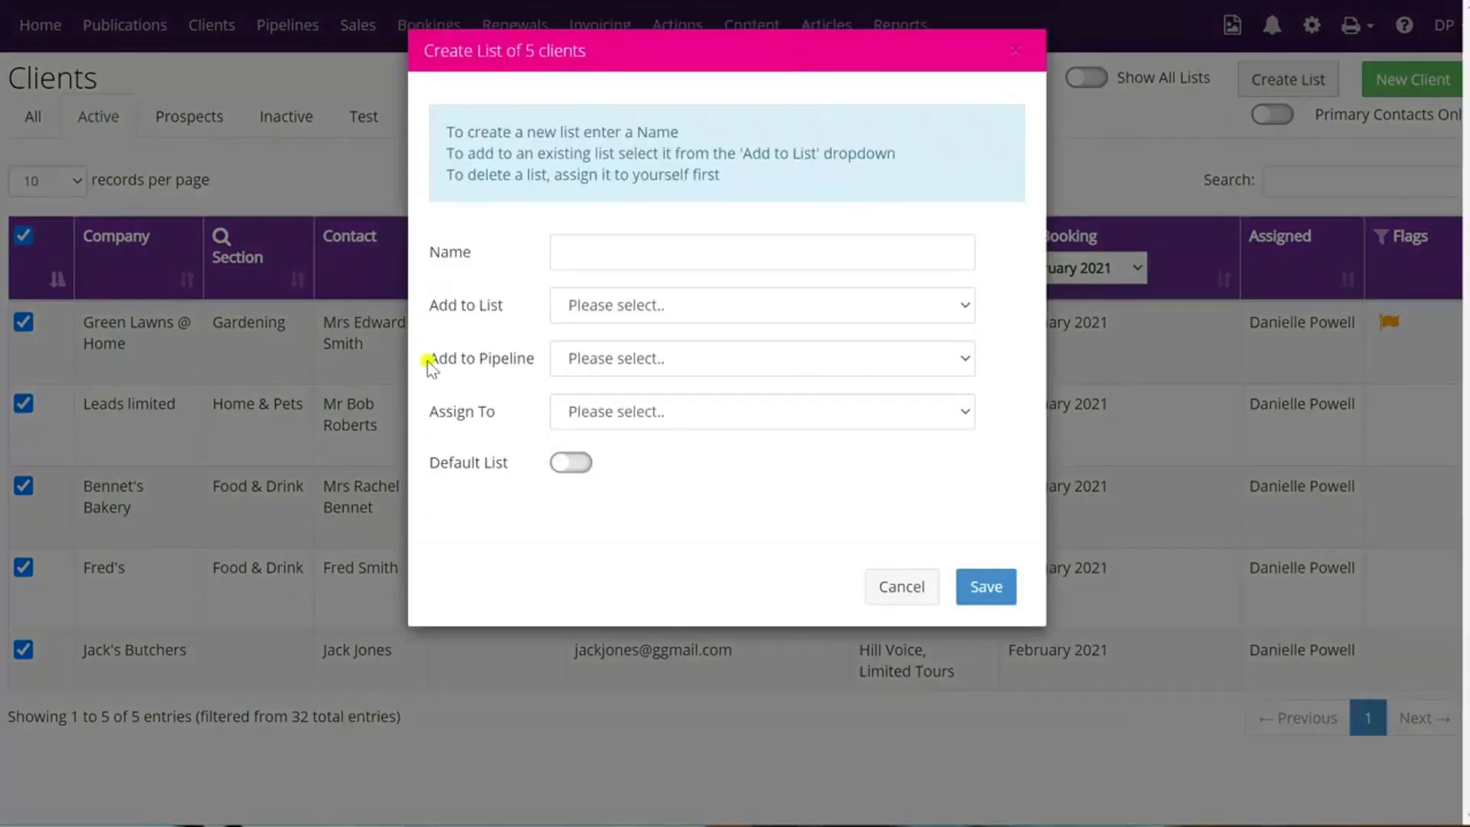
click(700, 365)
click(607, 427)
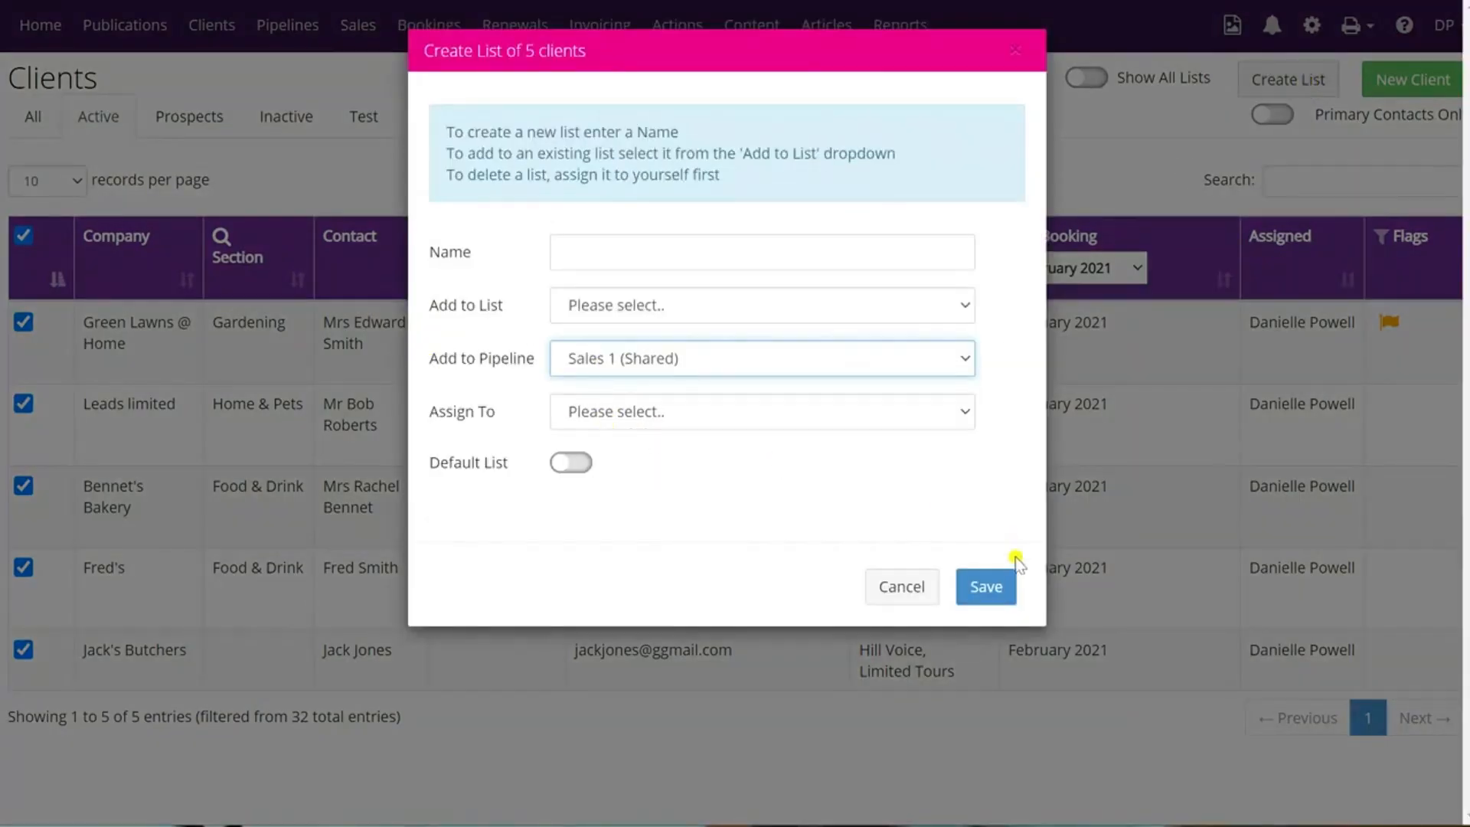
click(990, 588)
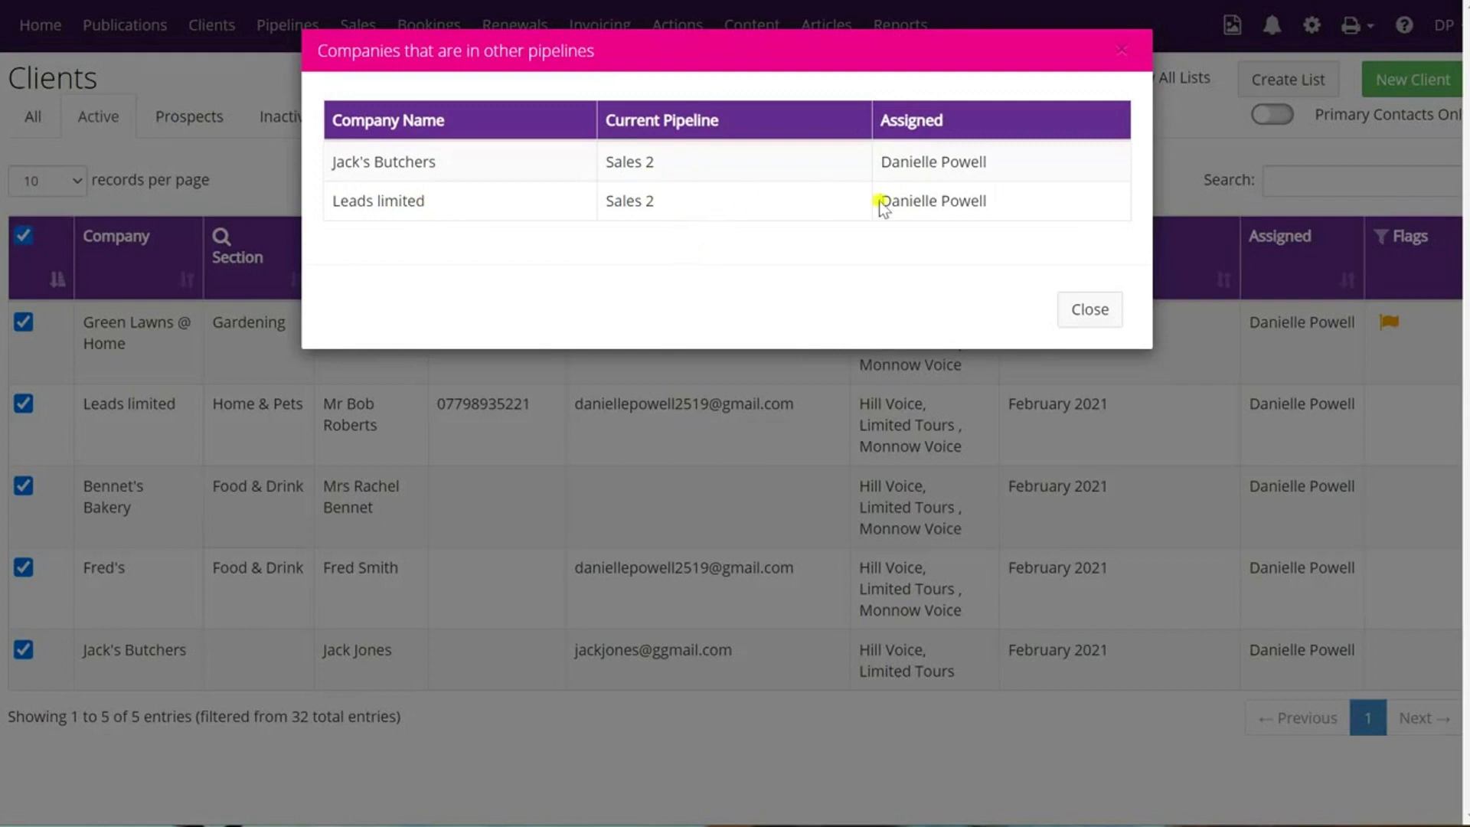
click(1110, 317)
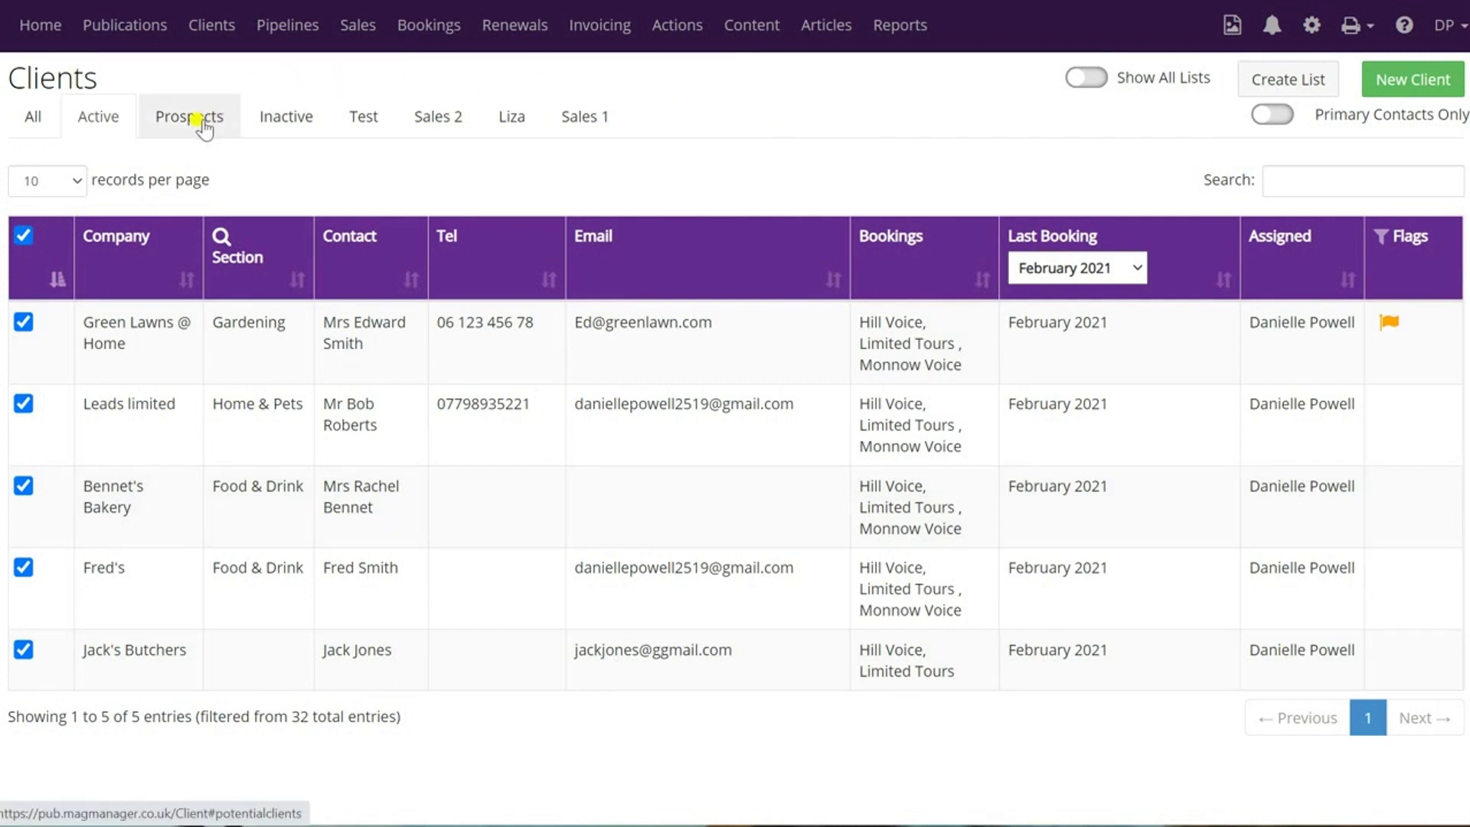
Switch to the prospects and limit them to primary contacts only
click(201, 123)
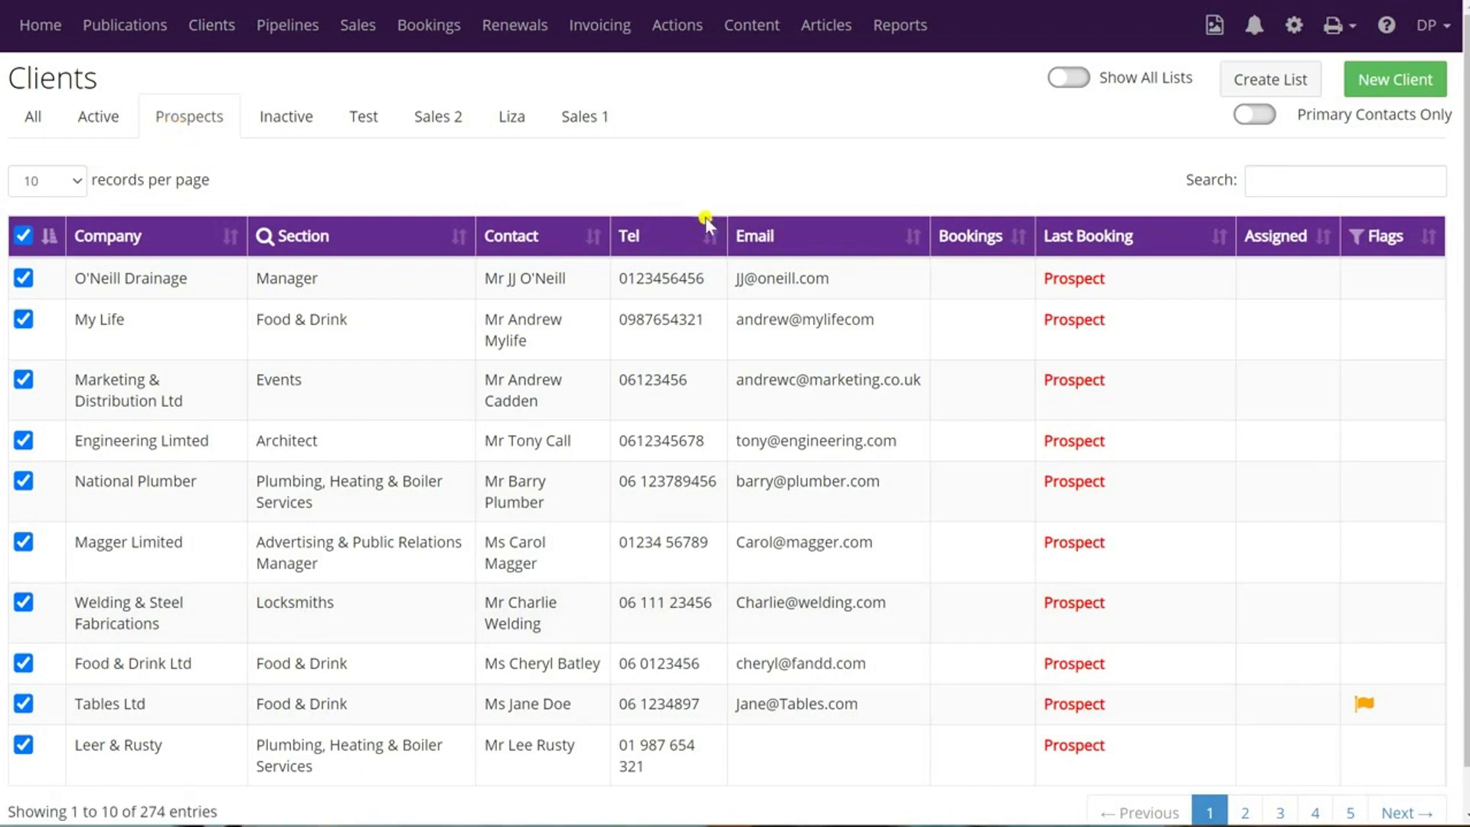
scroll(413, 383, down, 1)
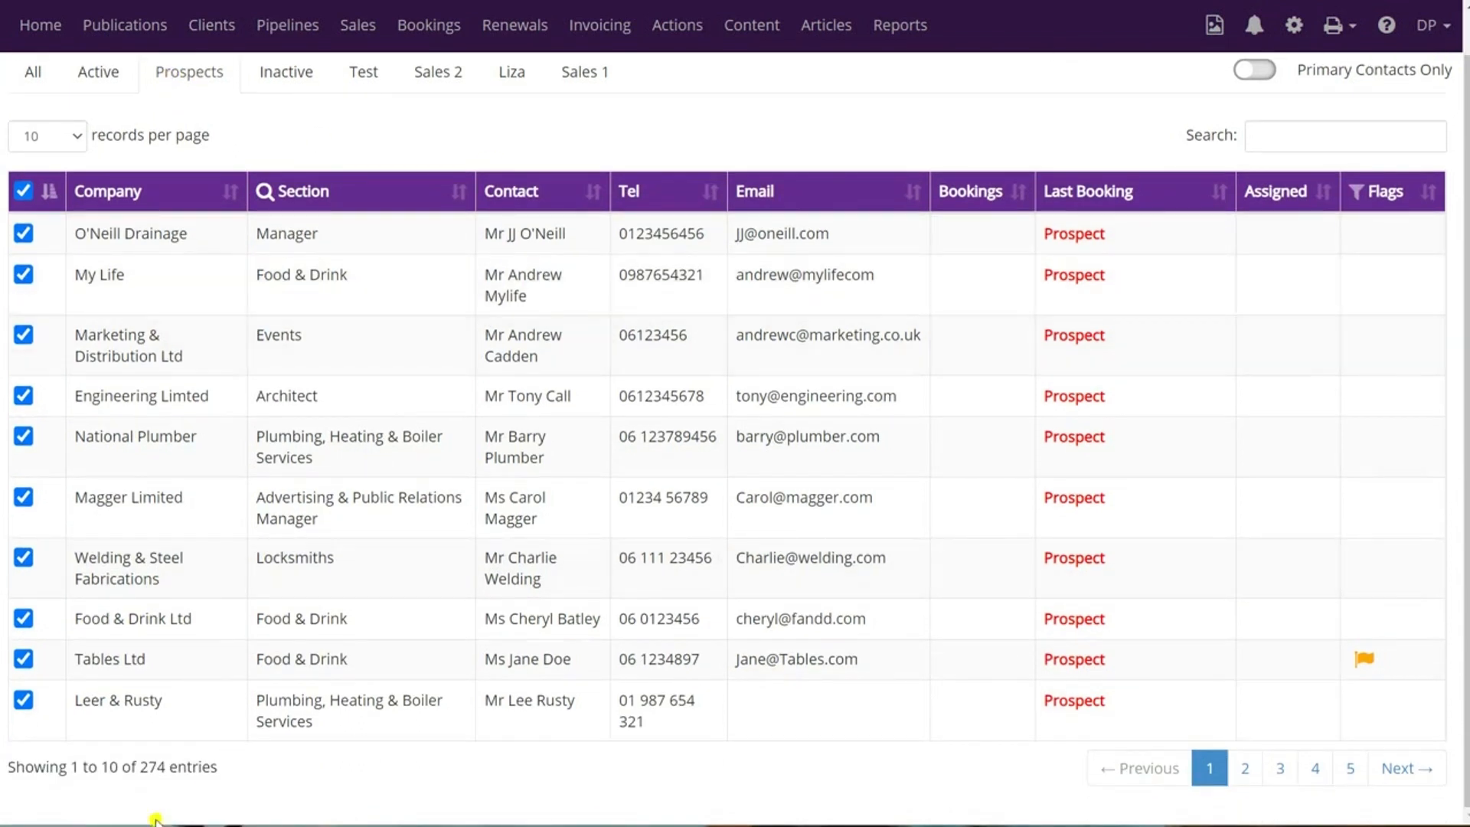
click(1252, 74)
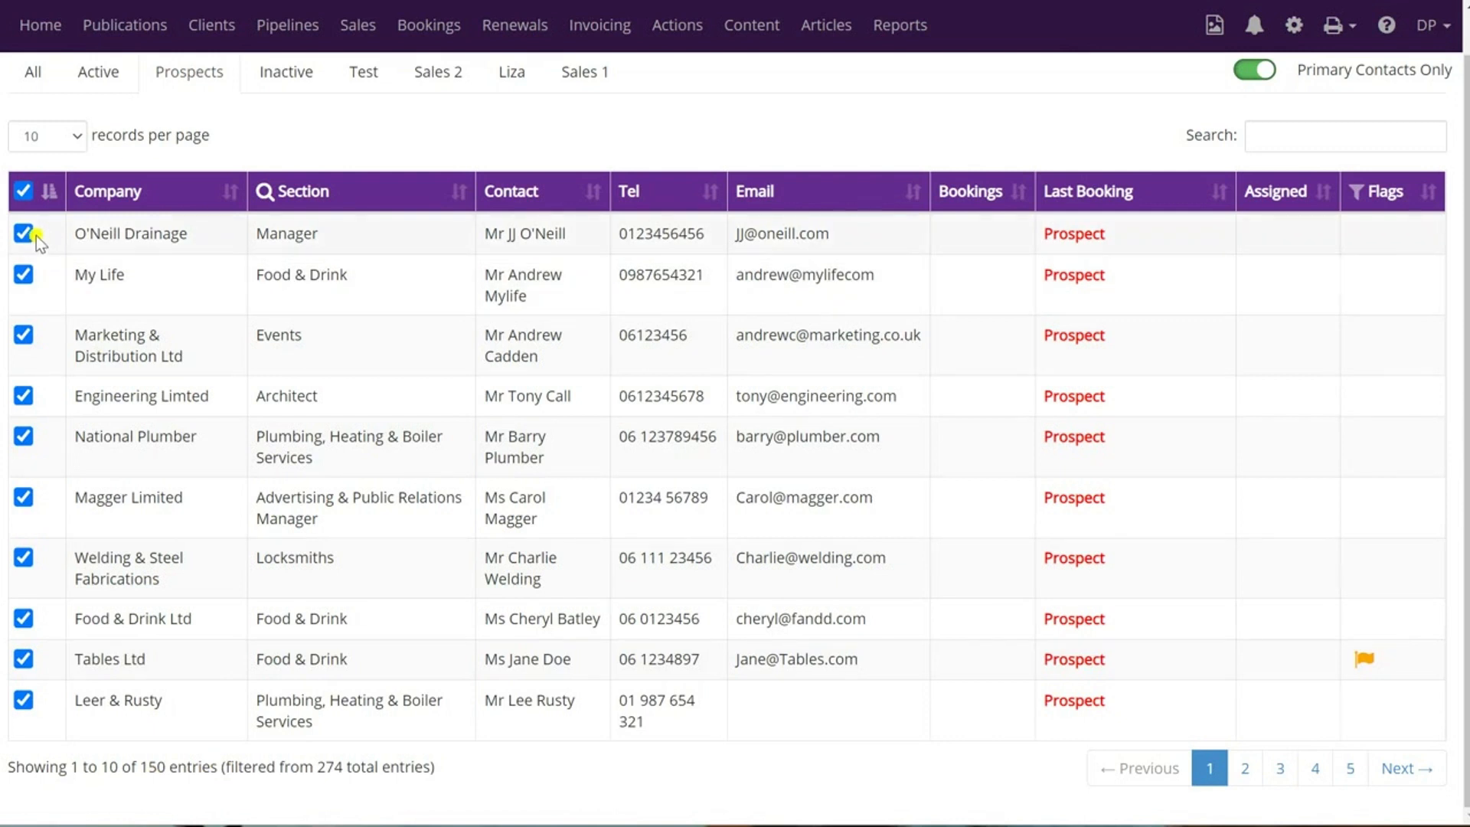
Deselect all prospects and individually select the ten on the first page, from O'Neill Drainage to Leer & Rusty
click(24, 193)
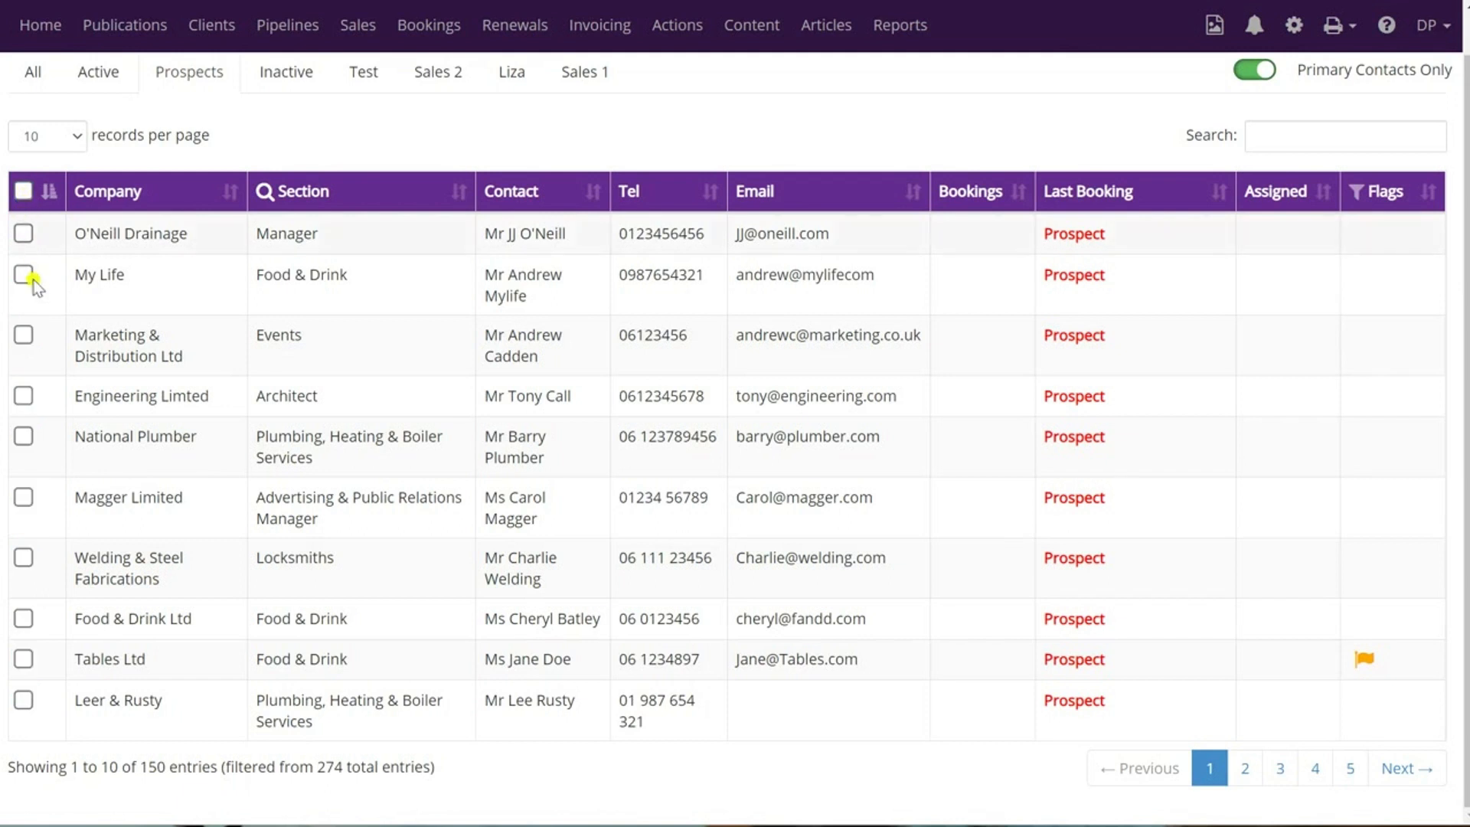
click(23, 234)
click(24, 275)
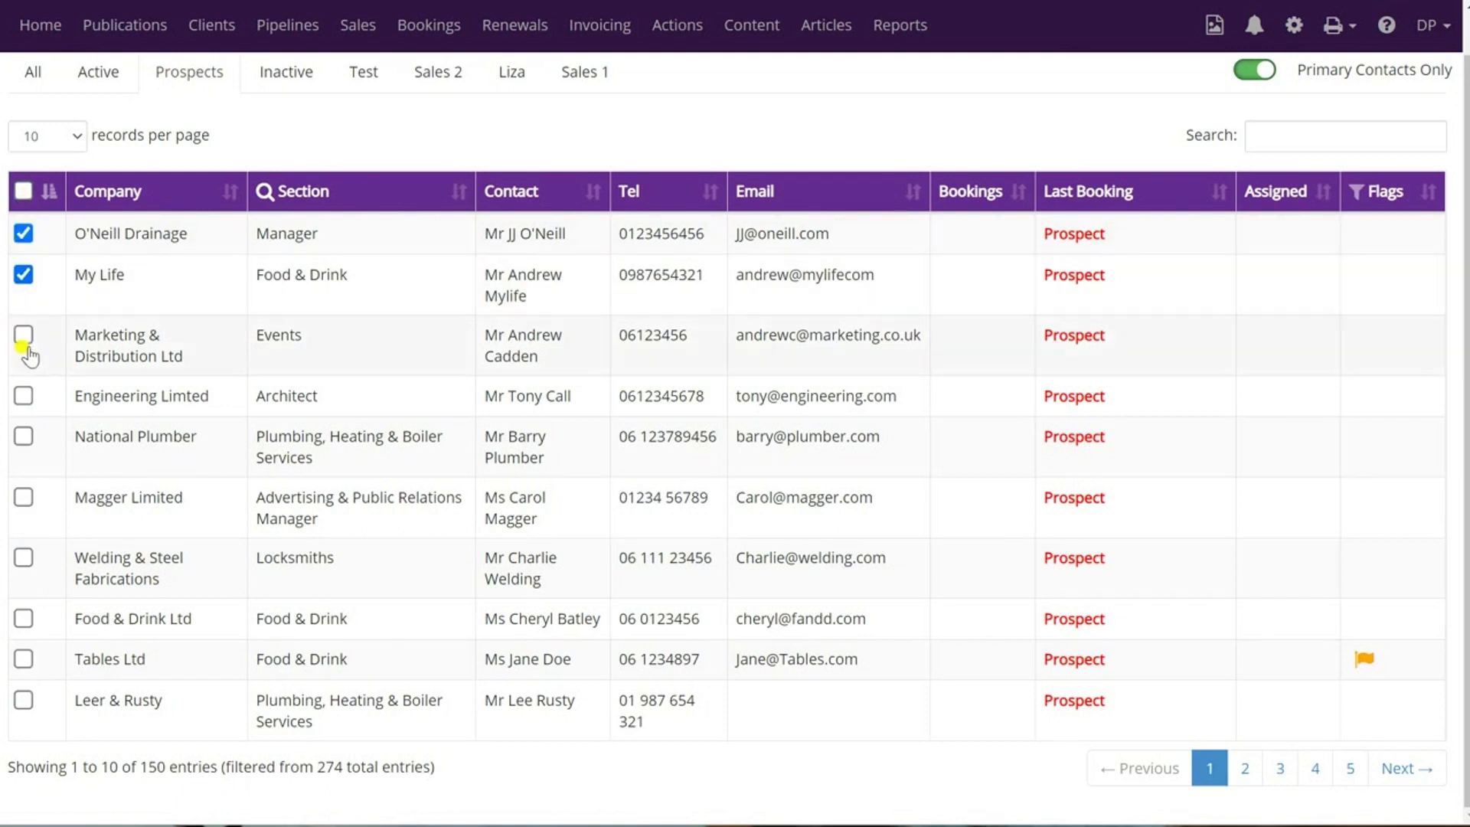
click(24, 336)
click(24, 396)
click(24, 441)
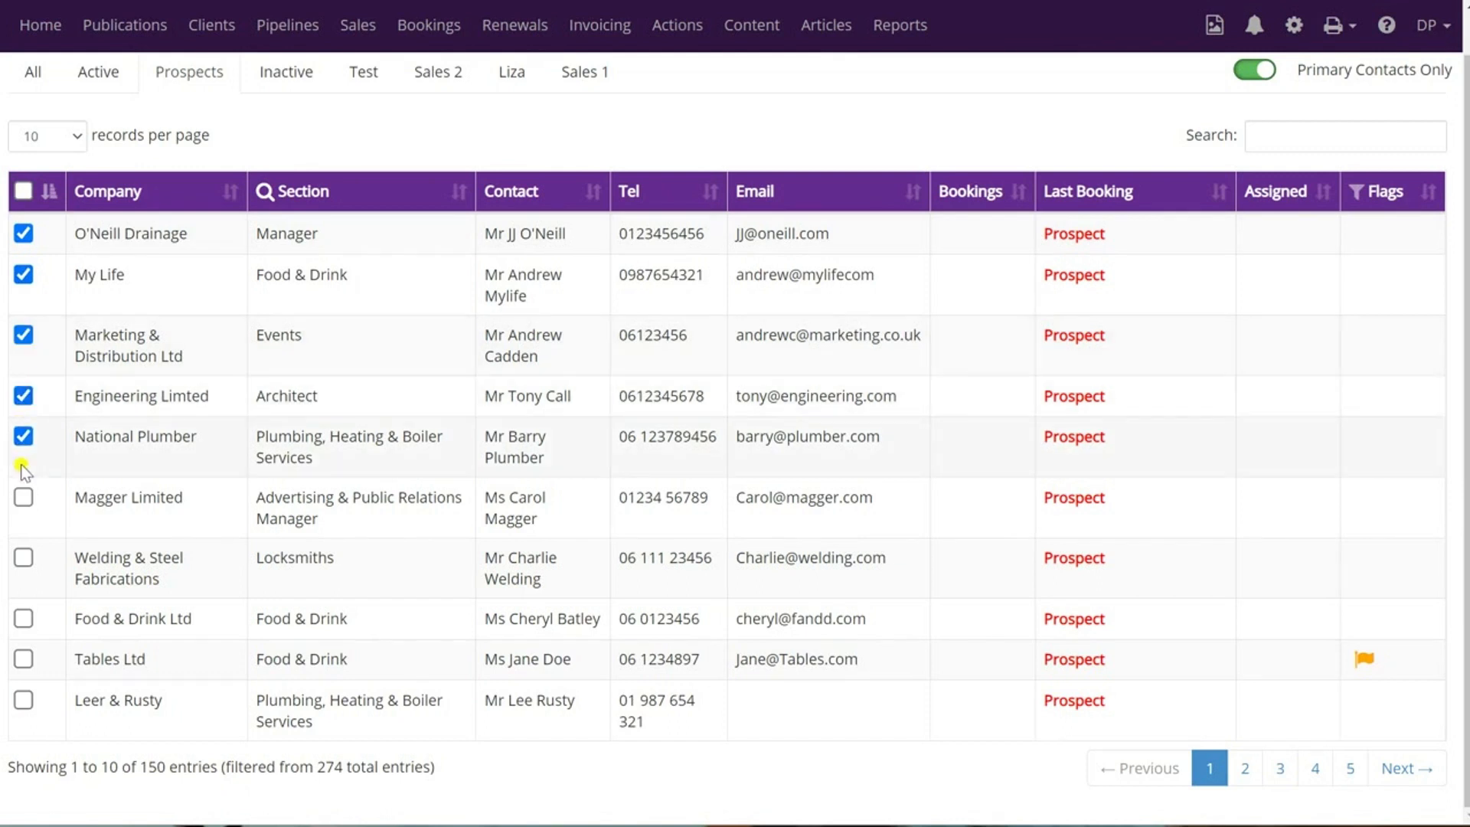
click(24, 498)
click(24, 558)
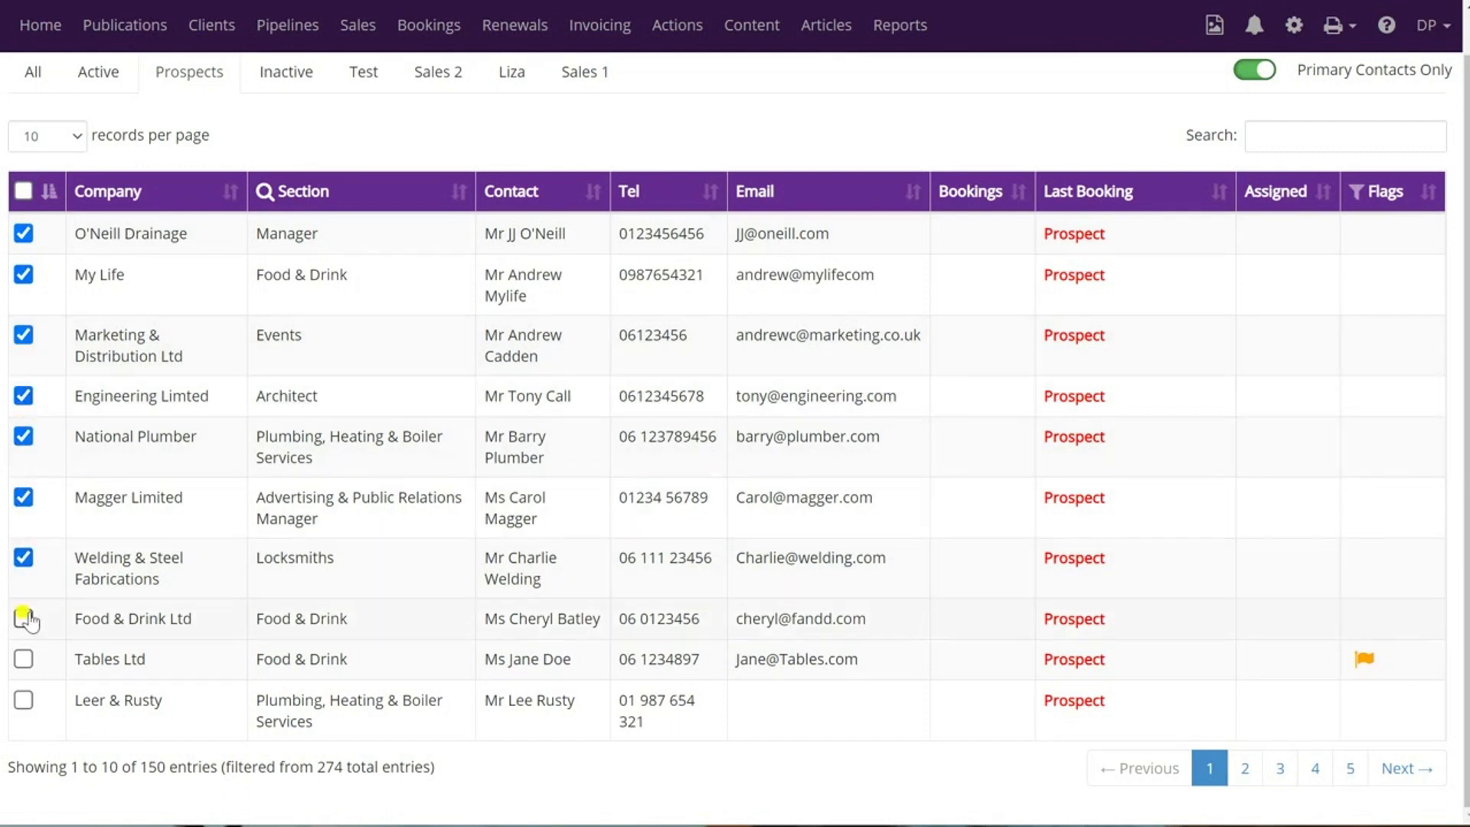
click(24, 619)
click(23, 659)
click(24, 700)
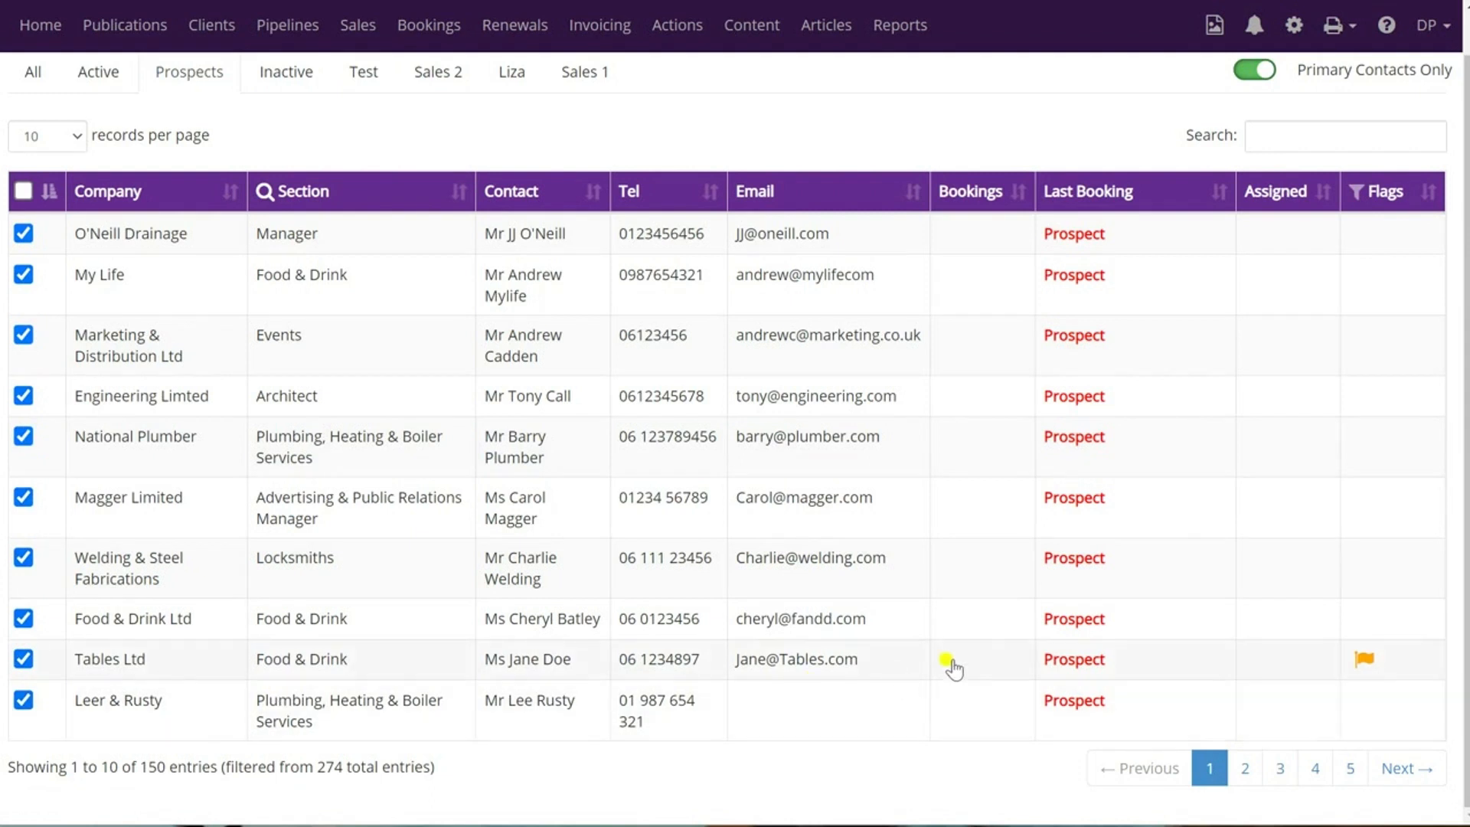
Add the ten selected prospects to the Sales 1 (Shared) pipeline, save, and dismiss the other-pipelines notice
scroll(1072, 597, up, 1)
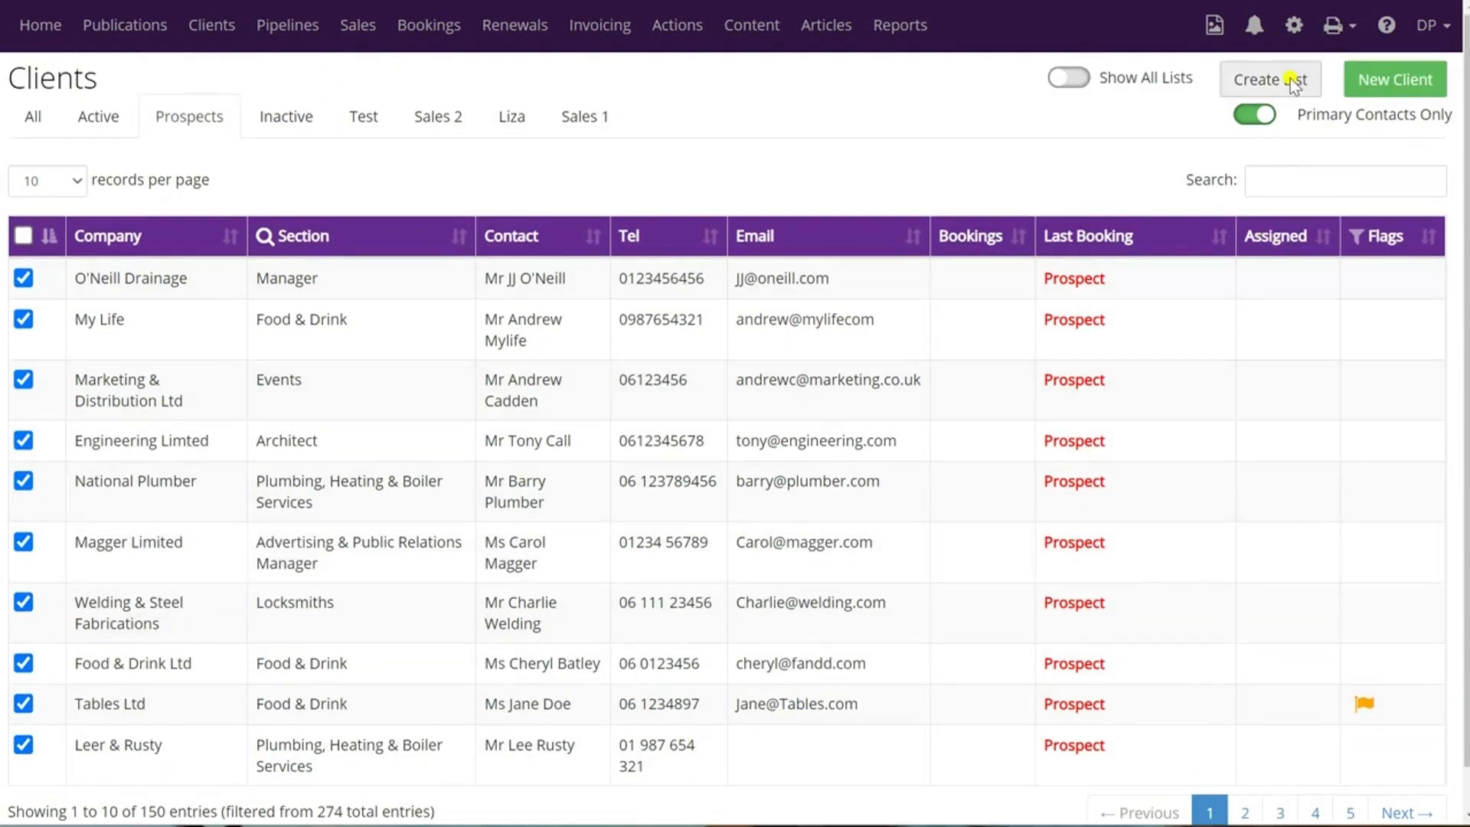
click(1294, 80)
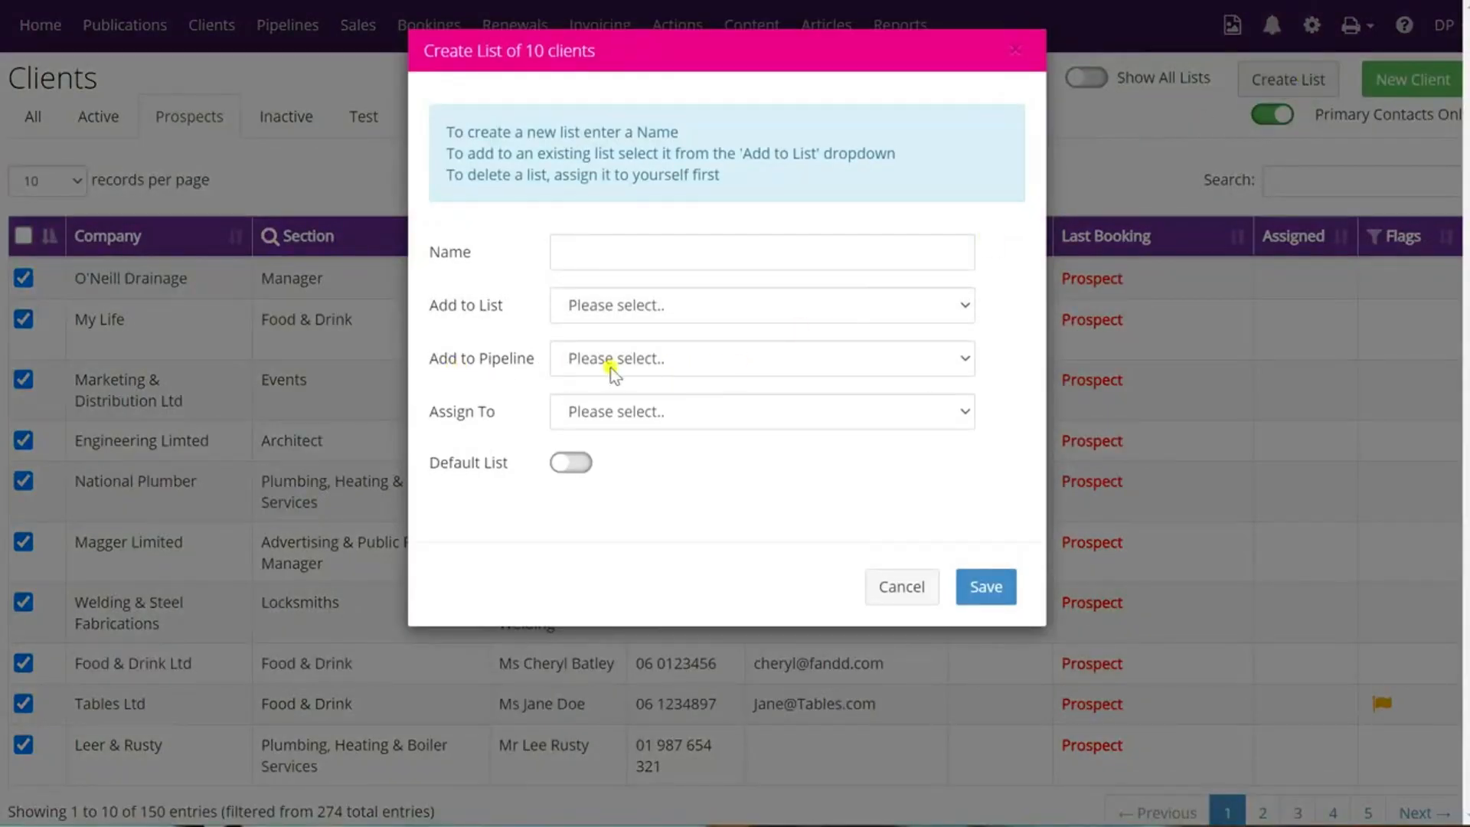
click(700, 366)
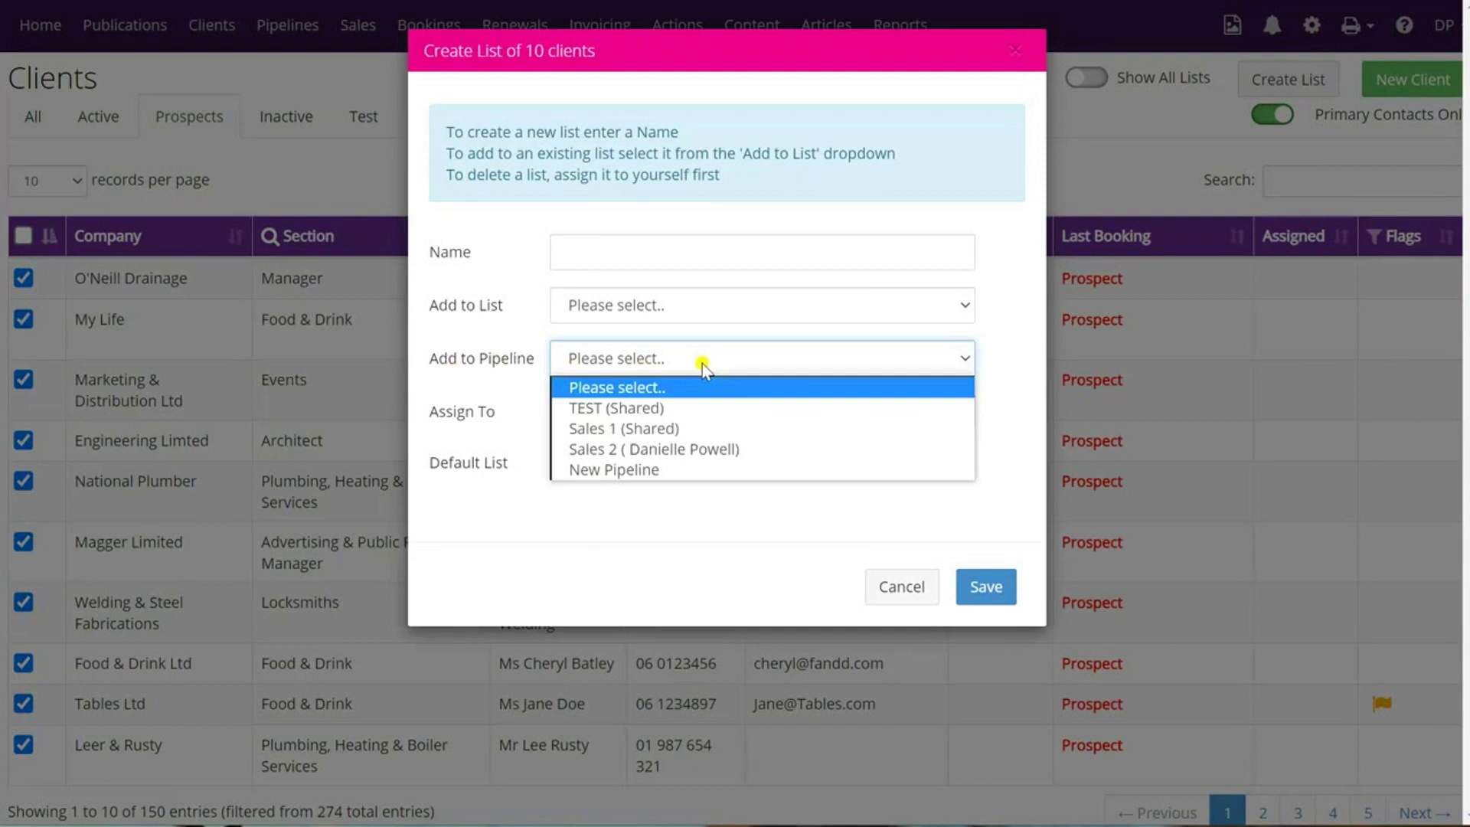
click(588, 430)
click(1003, 589)
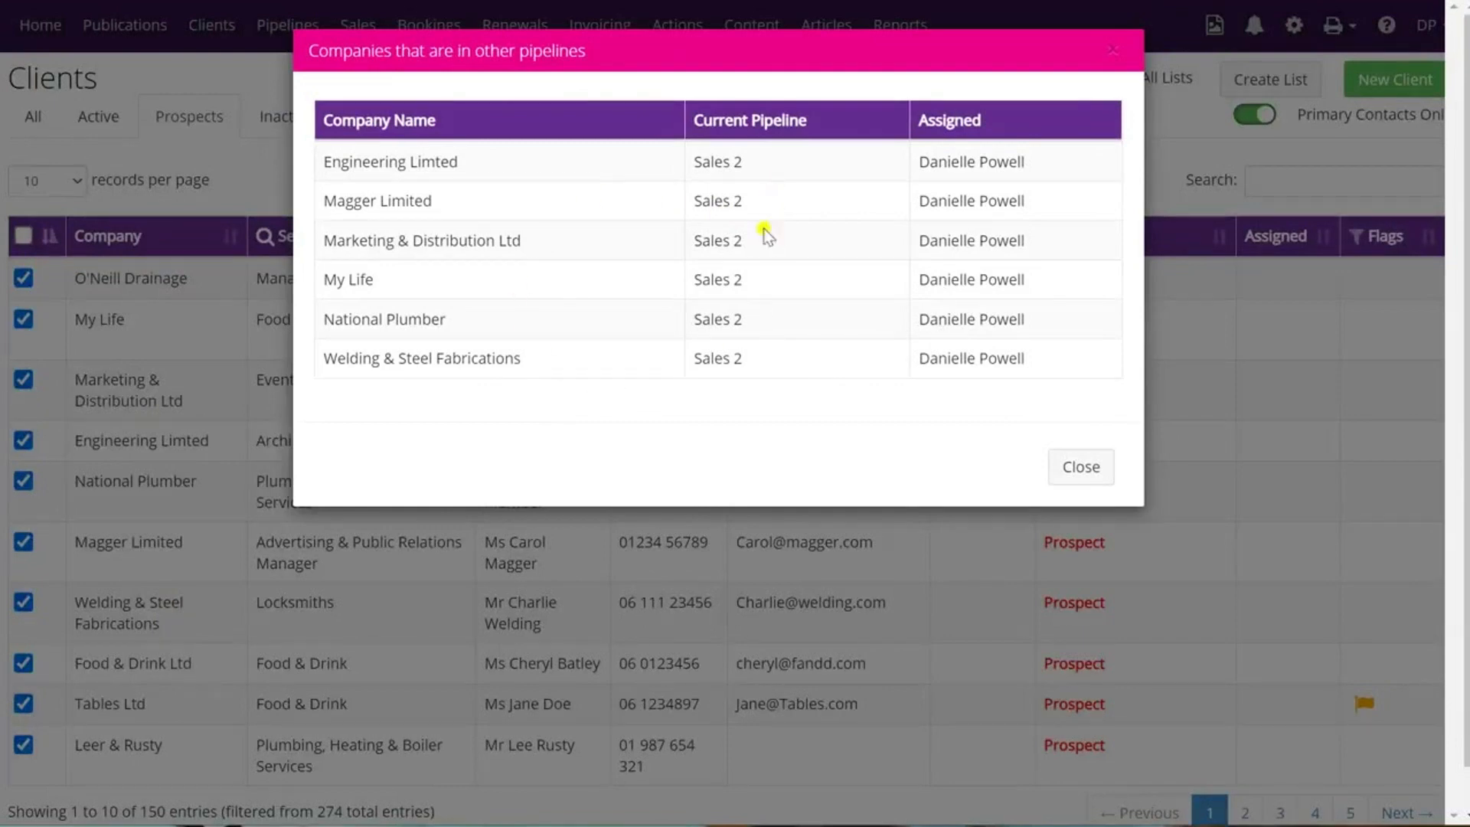
click(1079, 469)
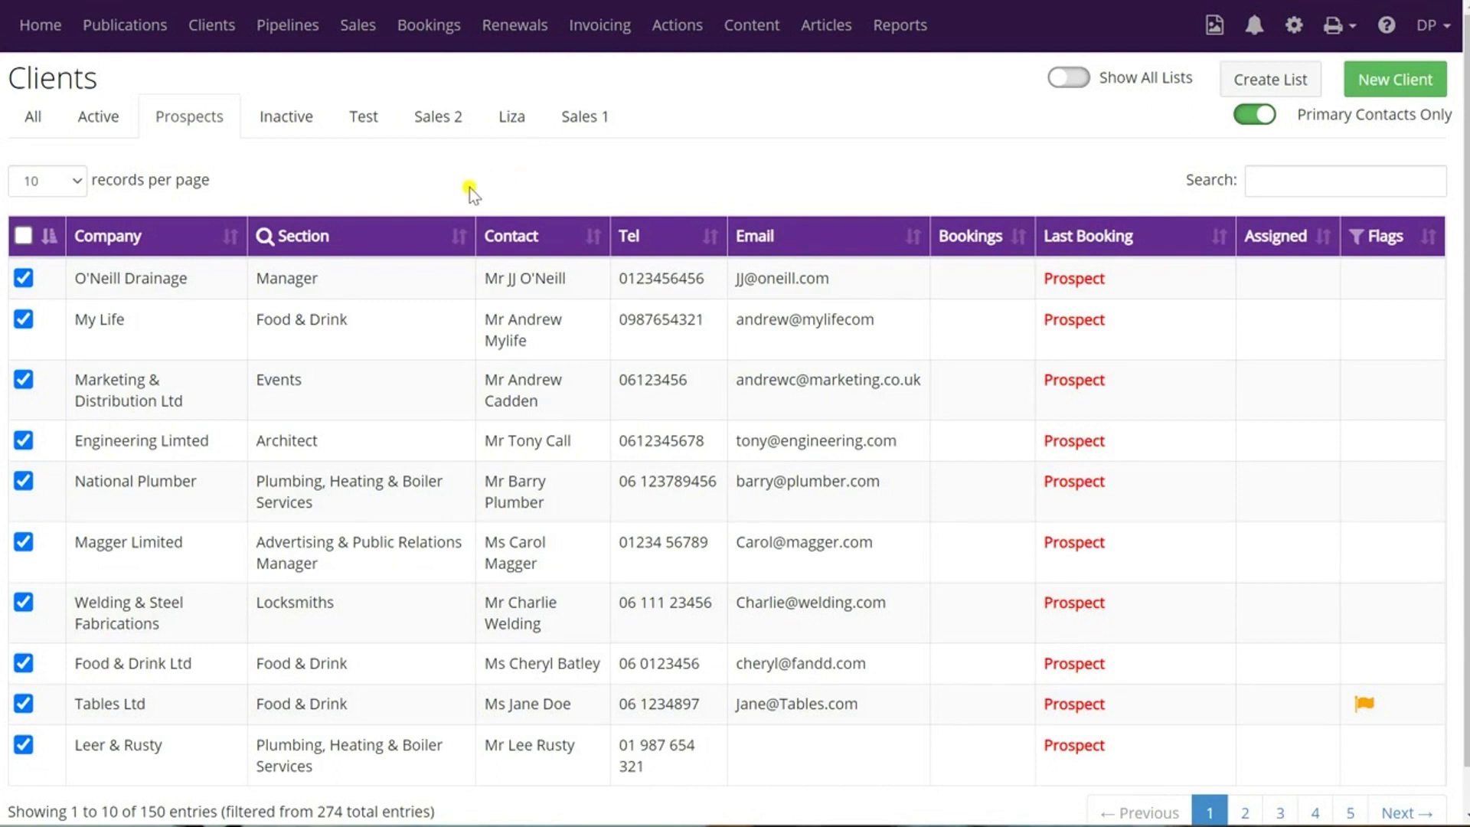
Add the custom client list between Sales 2 and Sales 1 to the Sales 1 (Shared) pipeline, clear its assignee, and save
click(519, 121)
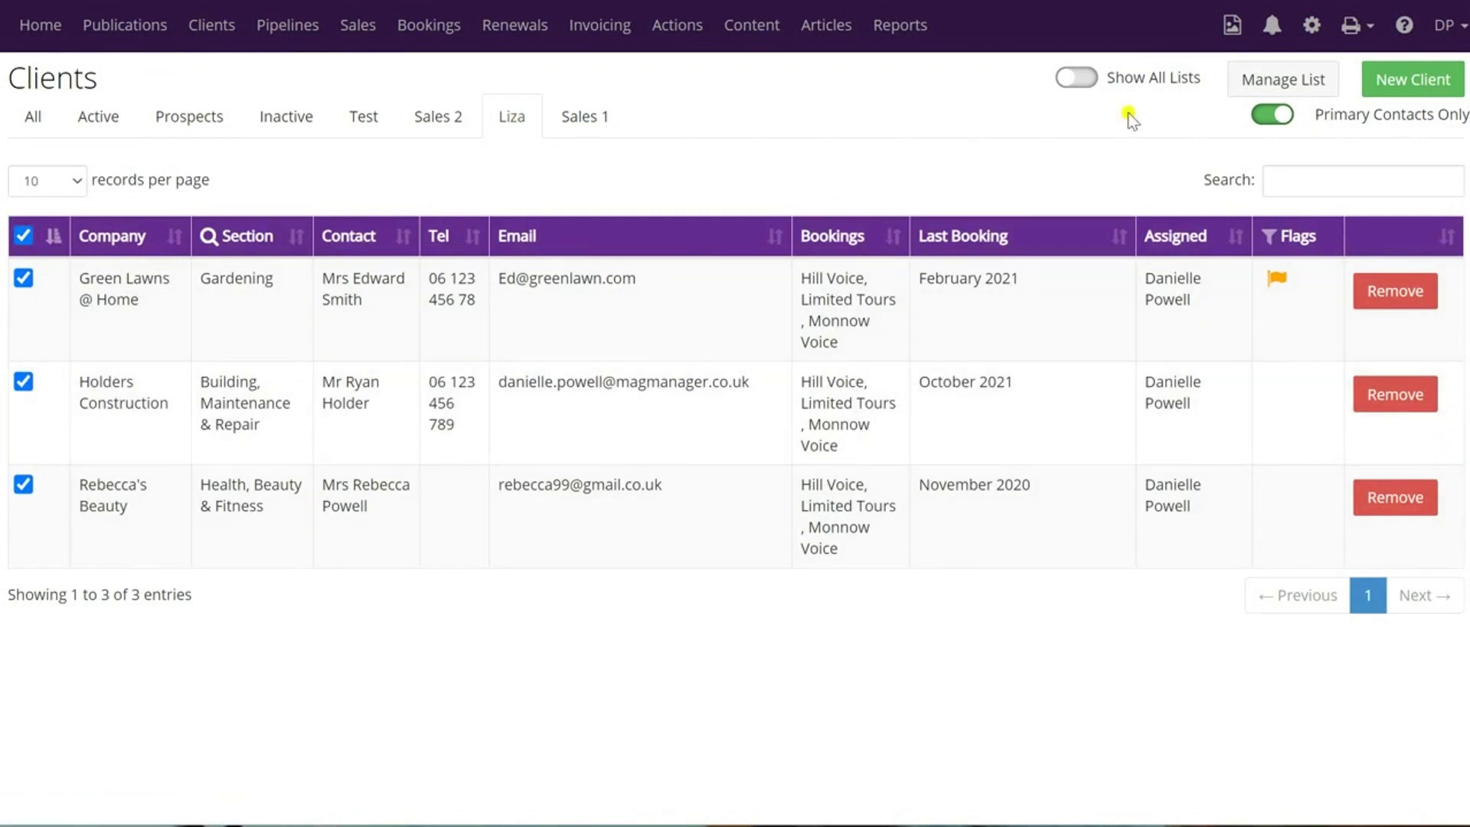
click(1315, 83)
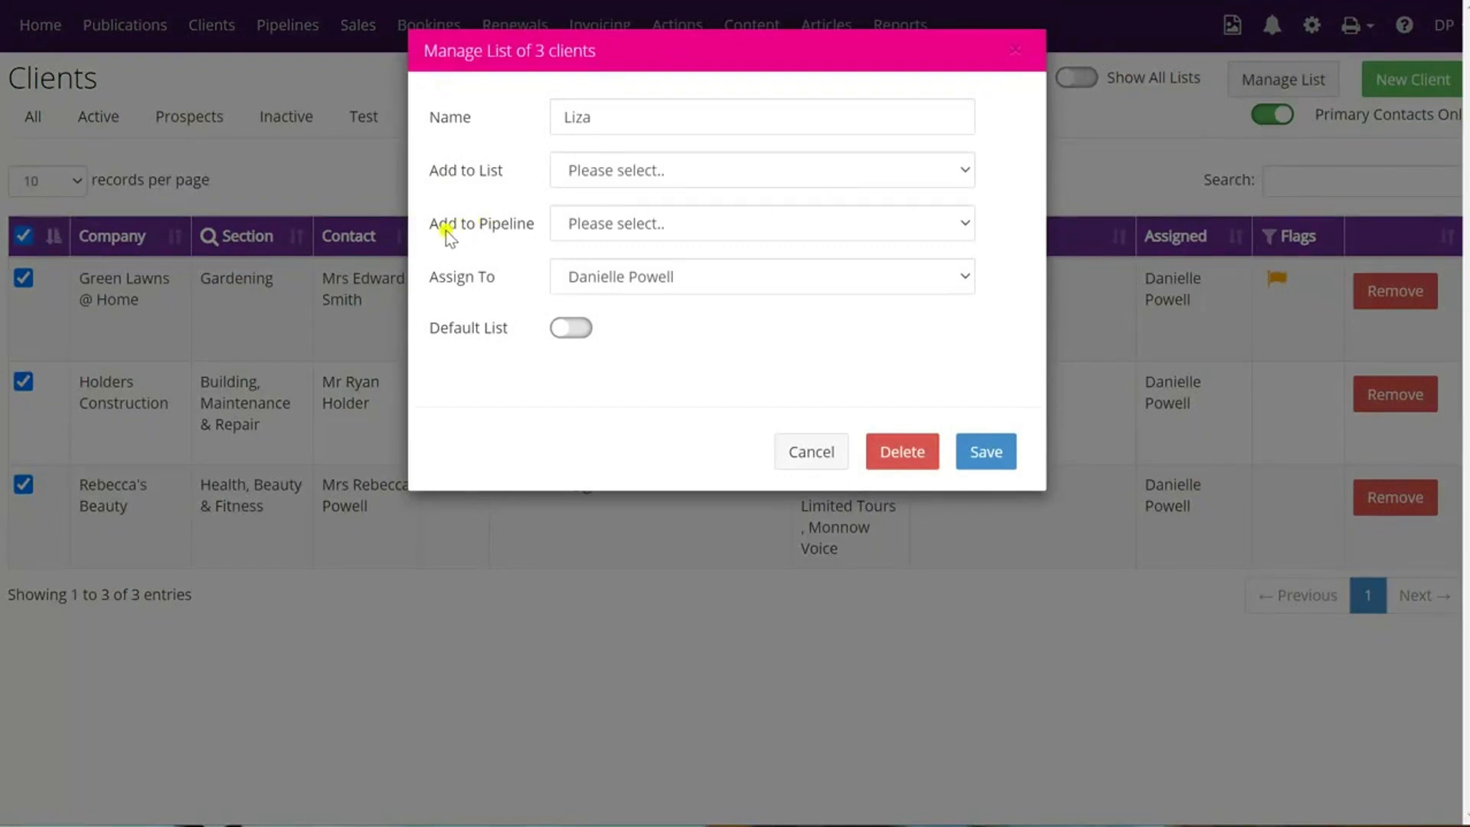
click(719, 229)
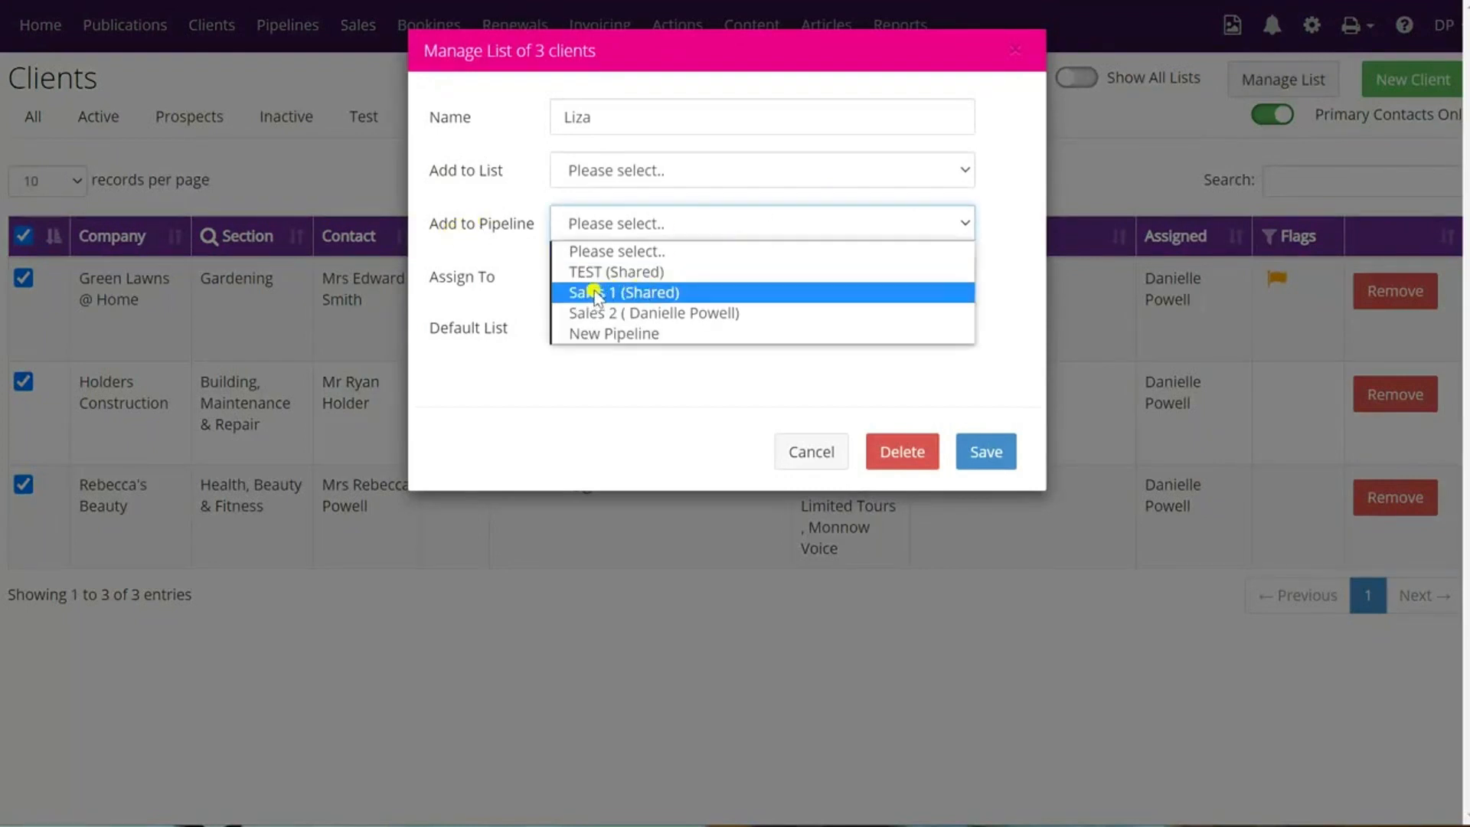
click(595, 293)
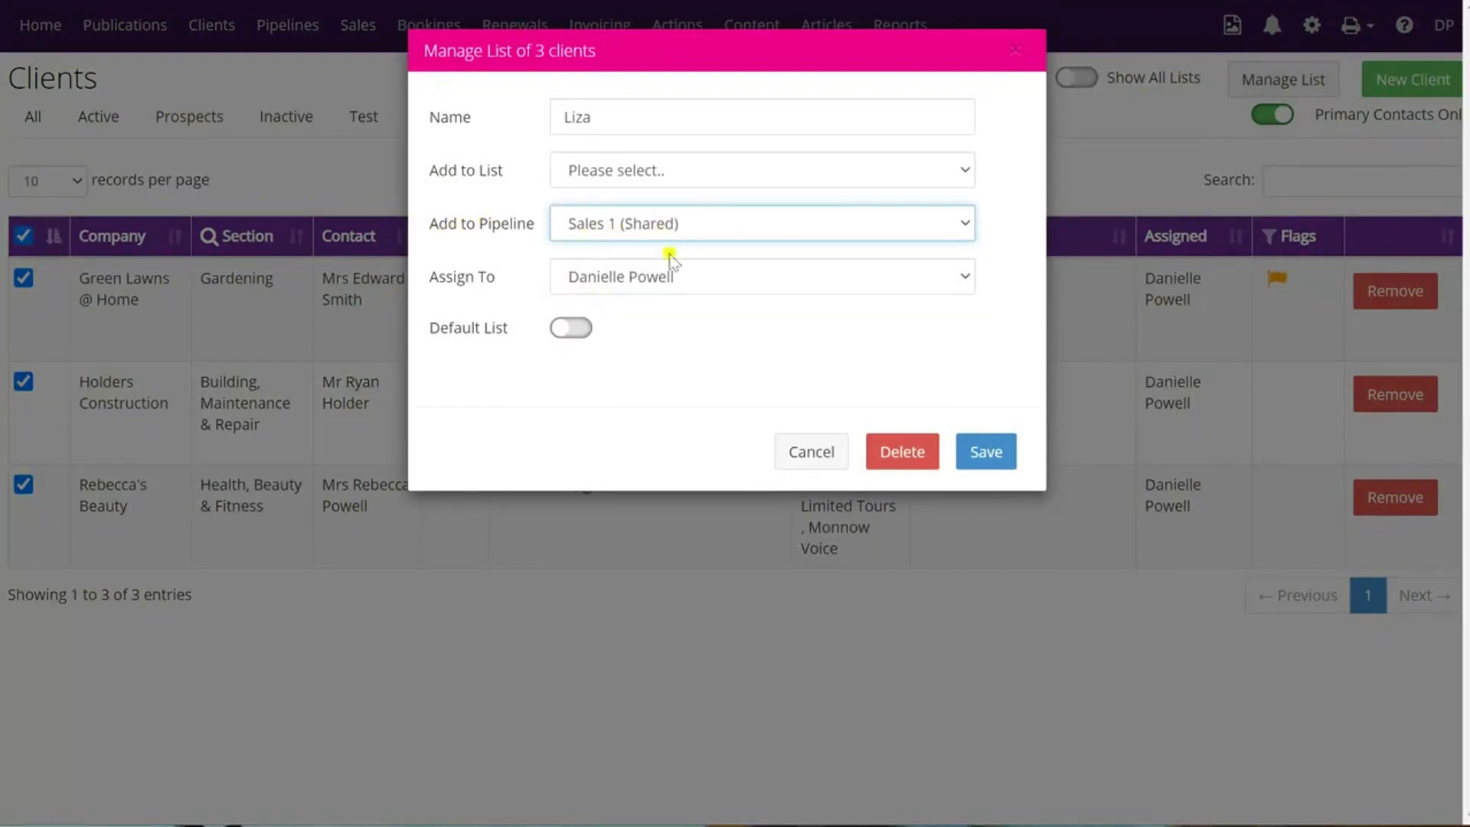
click(718, 286)
click(674, 299)
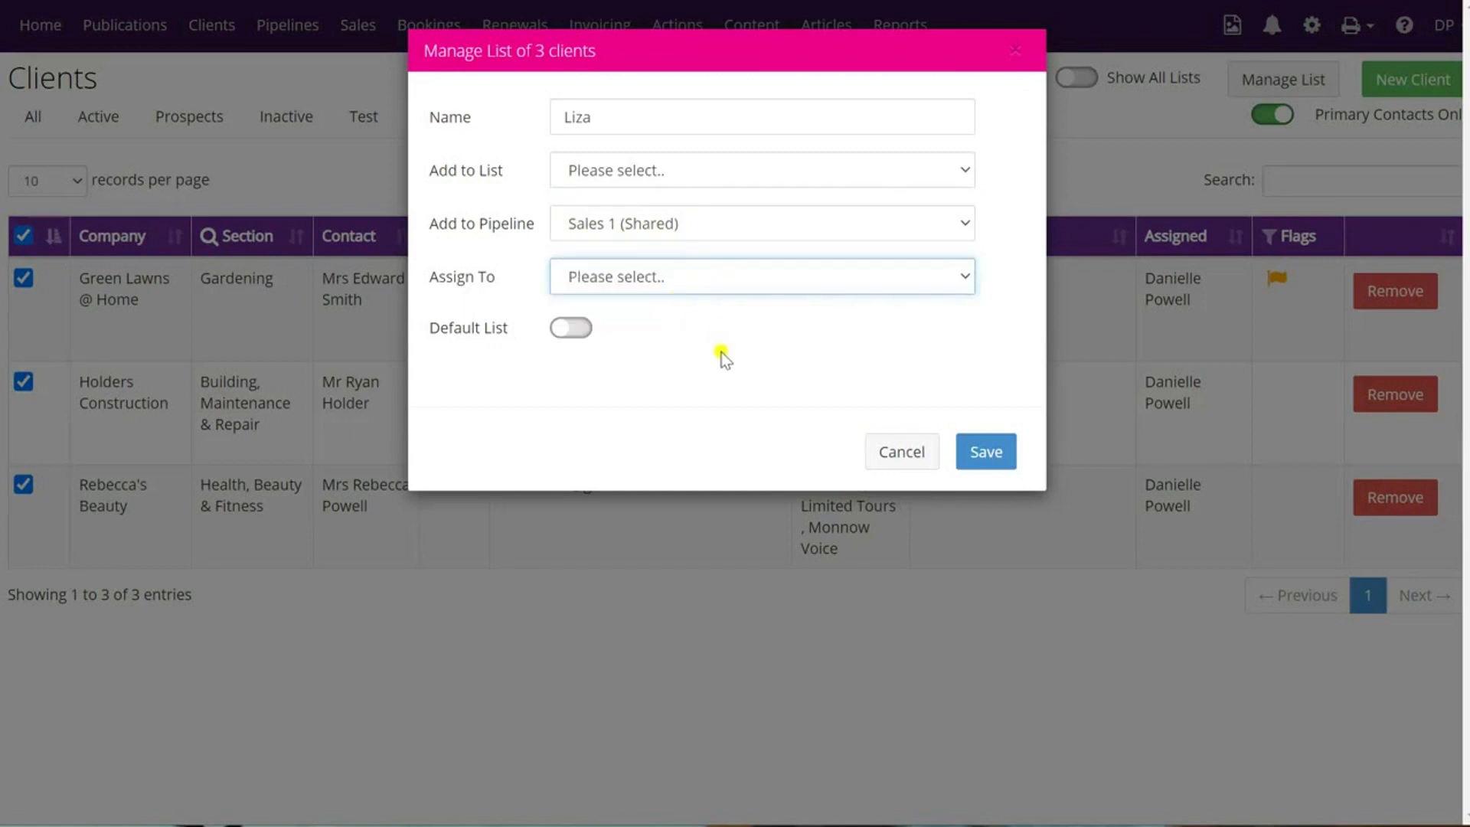
click(982, 452)
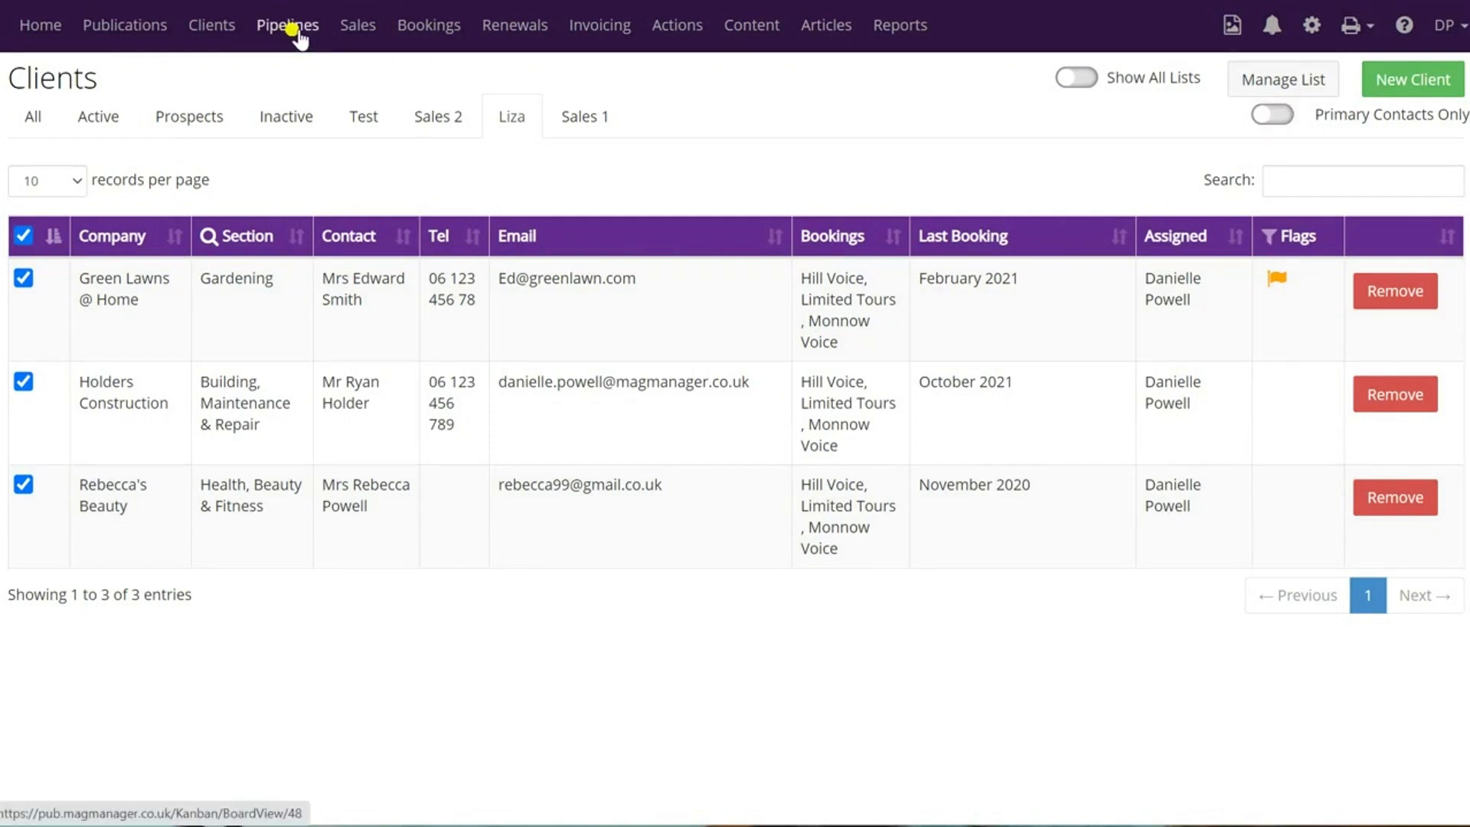
Open the Sales 1 pipeline and search it for "ben" to locate the Bennet's Bakery card
click(296, 33)
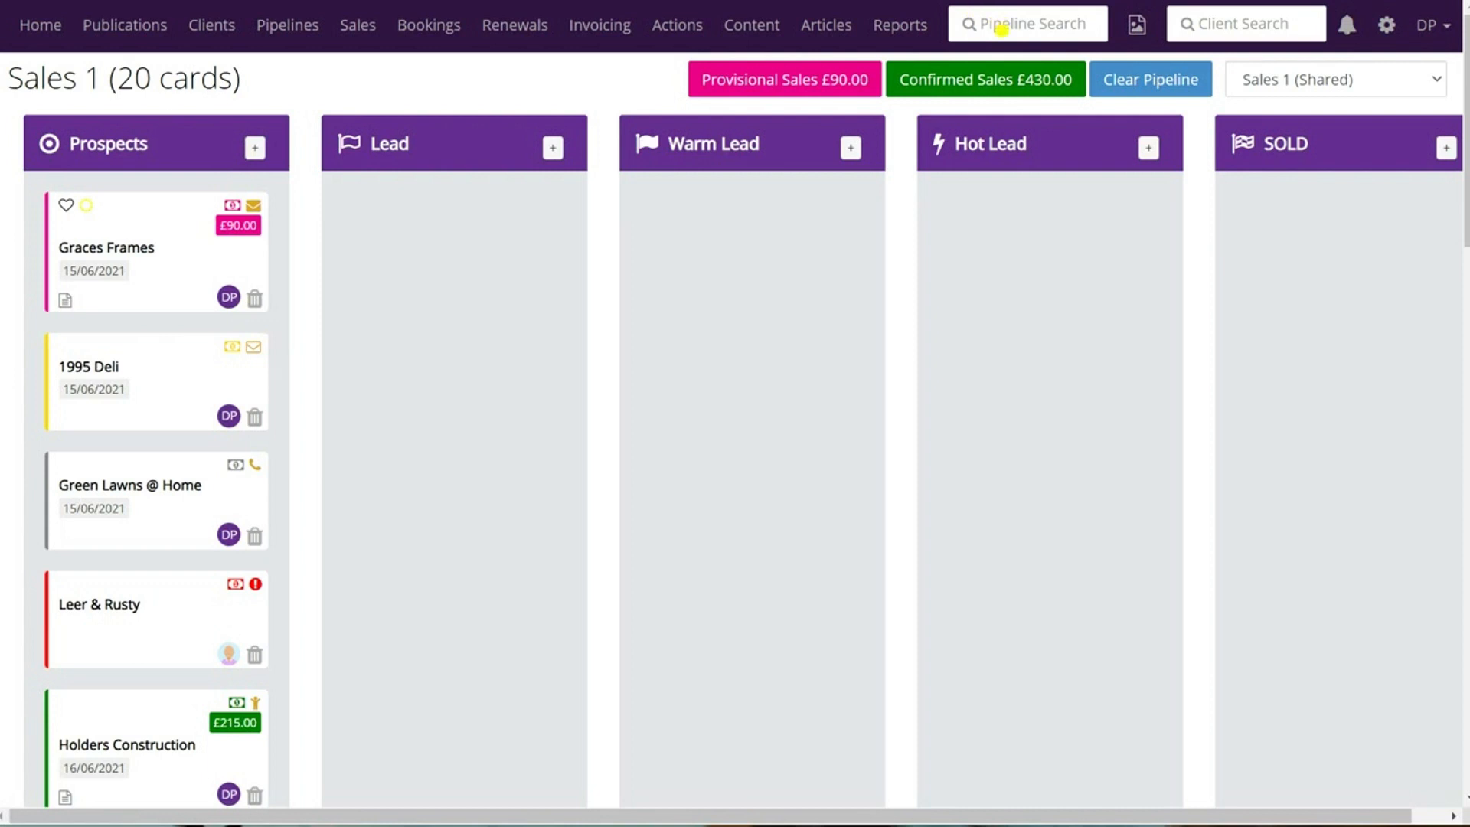
click(1000, 26)
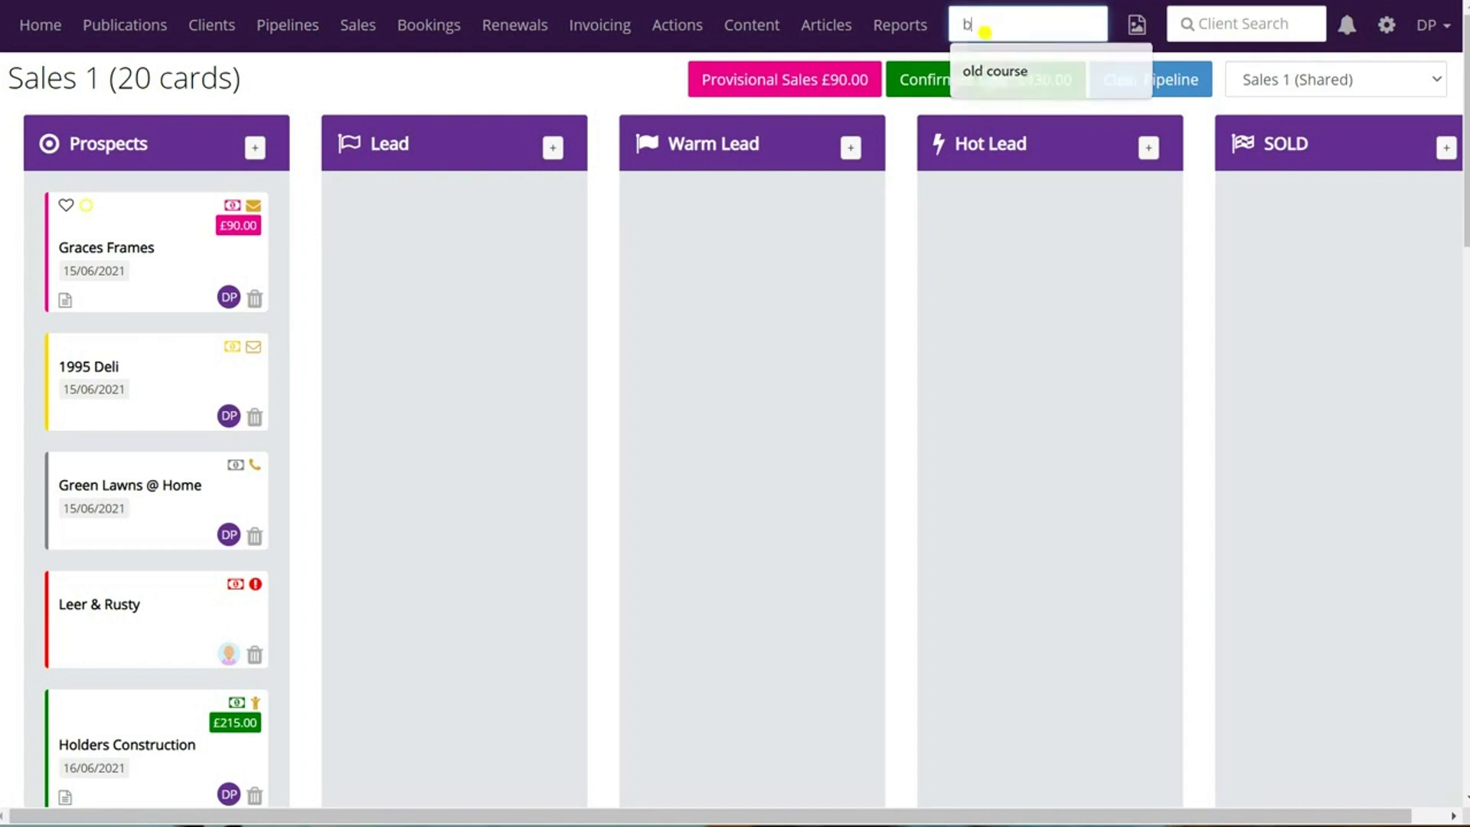
text(ben)
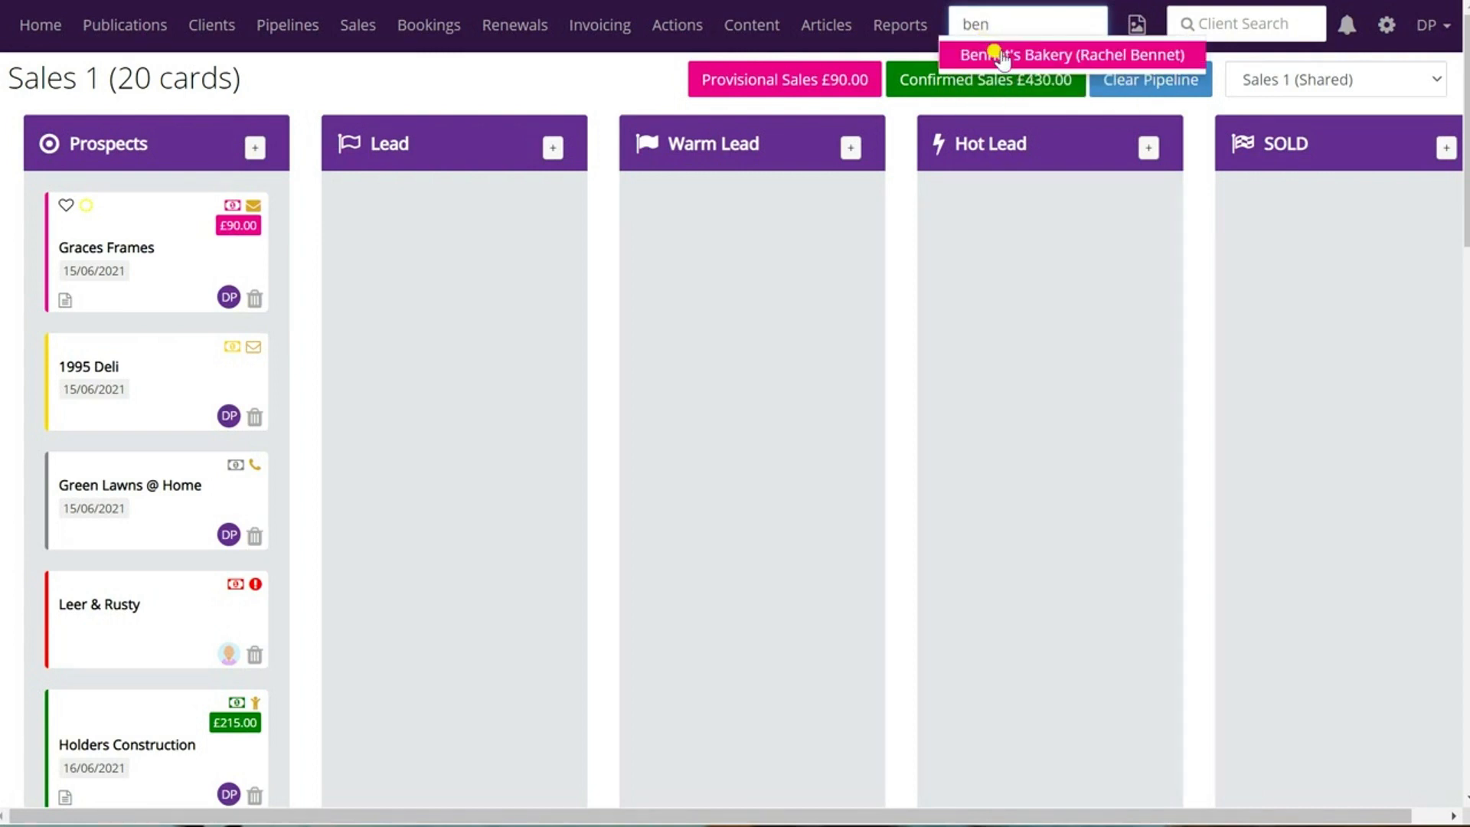
click(963, 54)
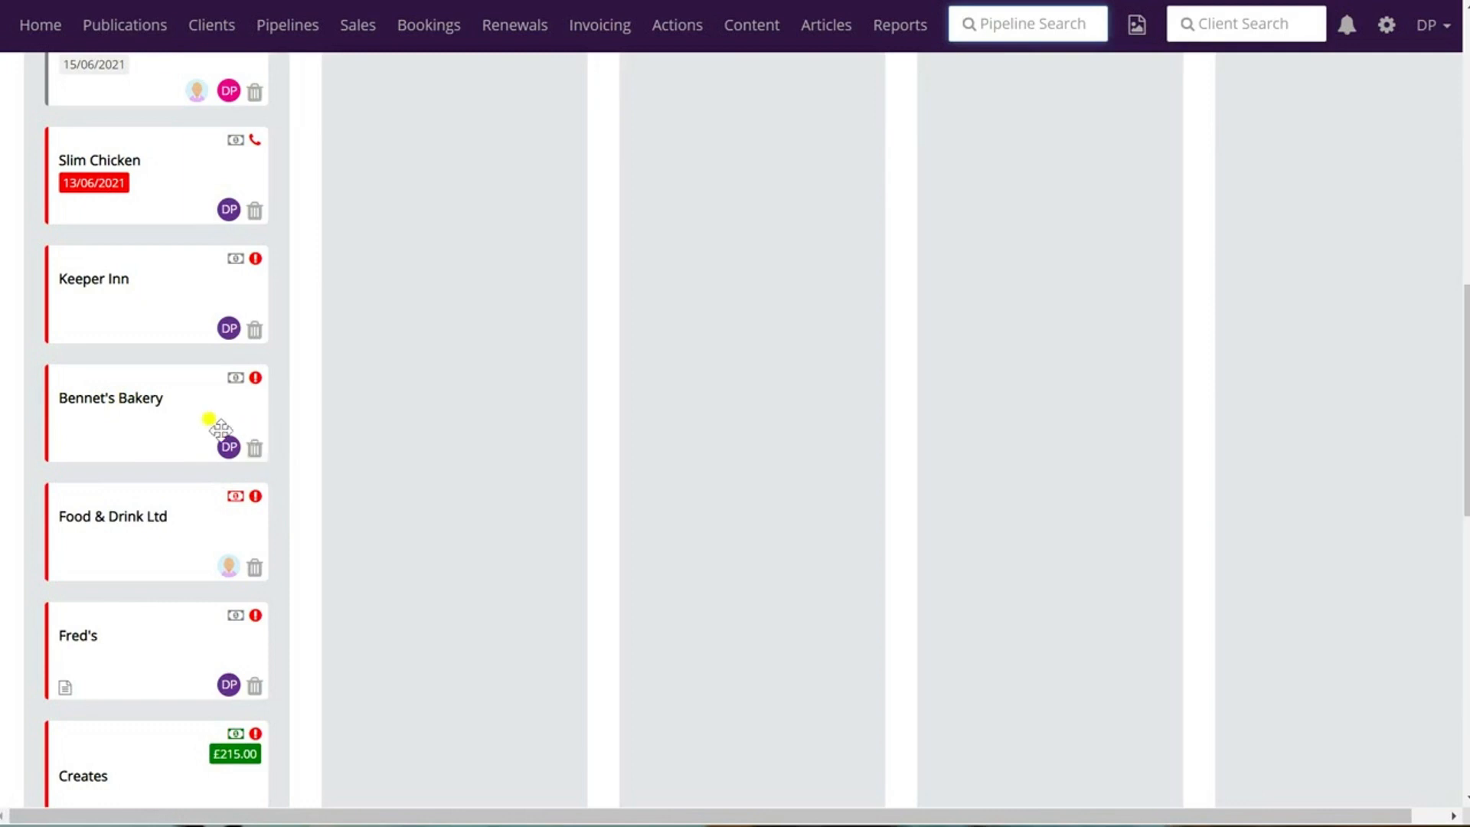
scroll(613, 493, up, 10)
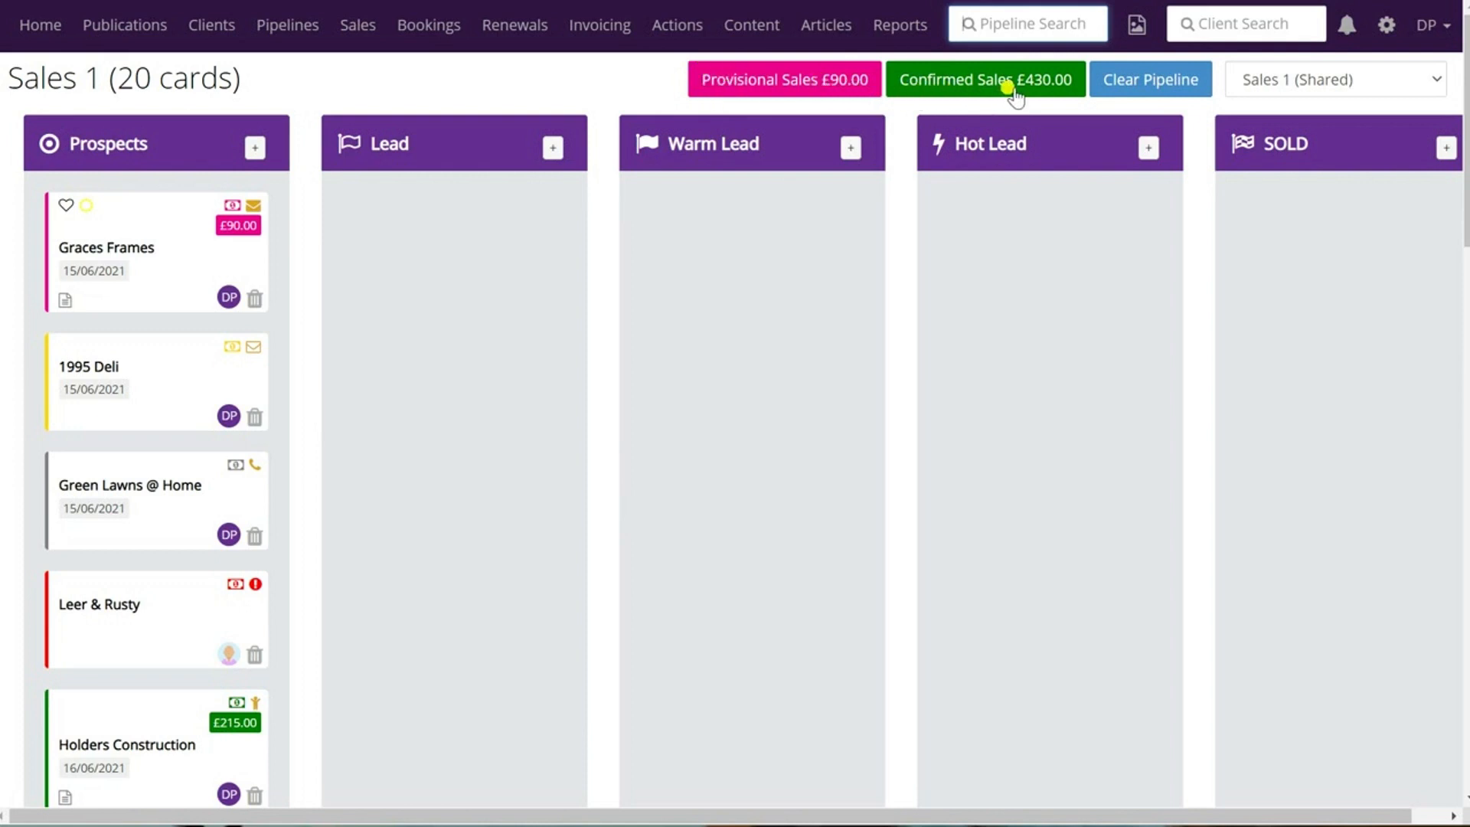
View the Clear Pipeline confirmation without clearing any cards, and look at the list of available pipelines
click(1148, 86)
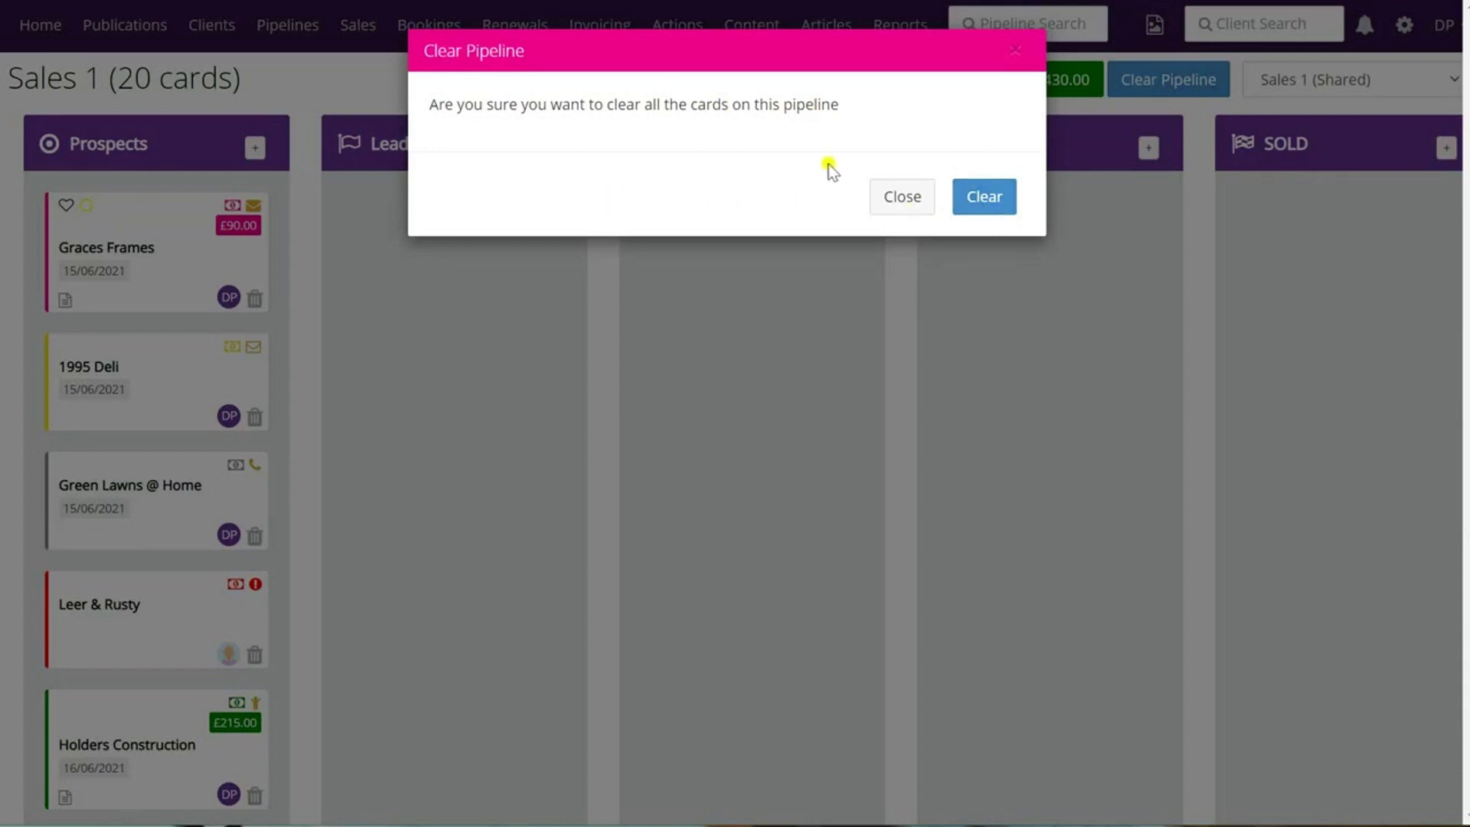
click(899, 196)
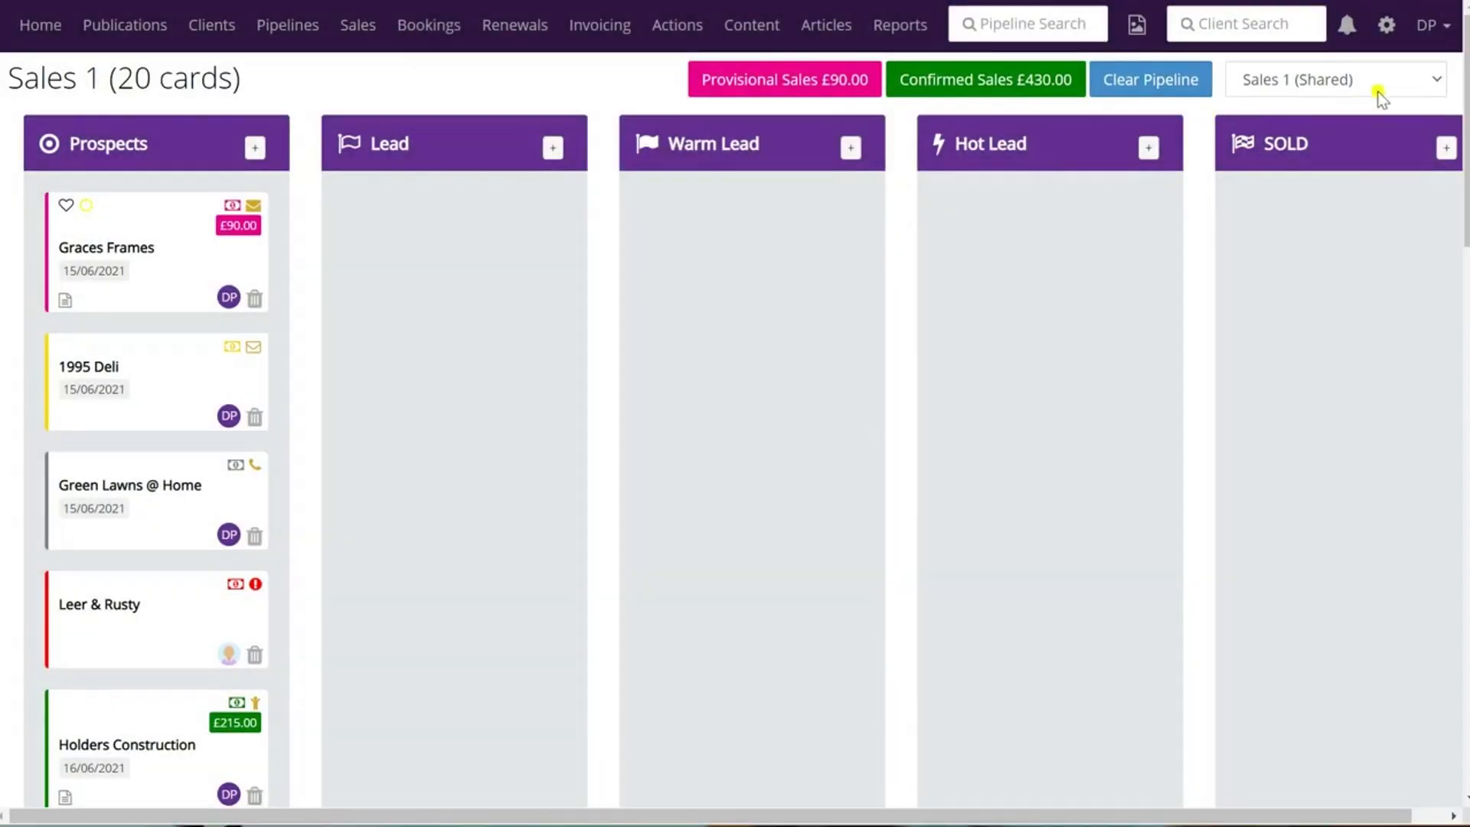
click(1435, 85)
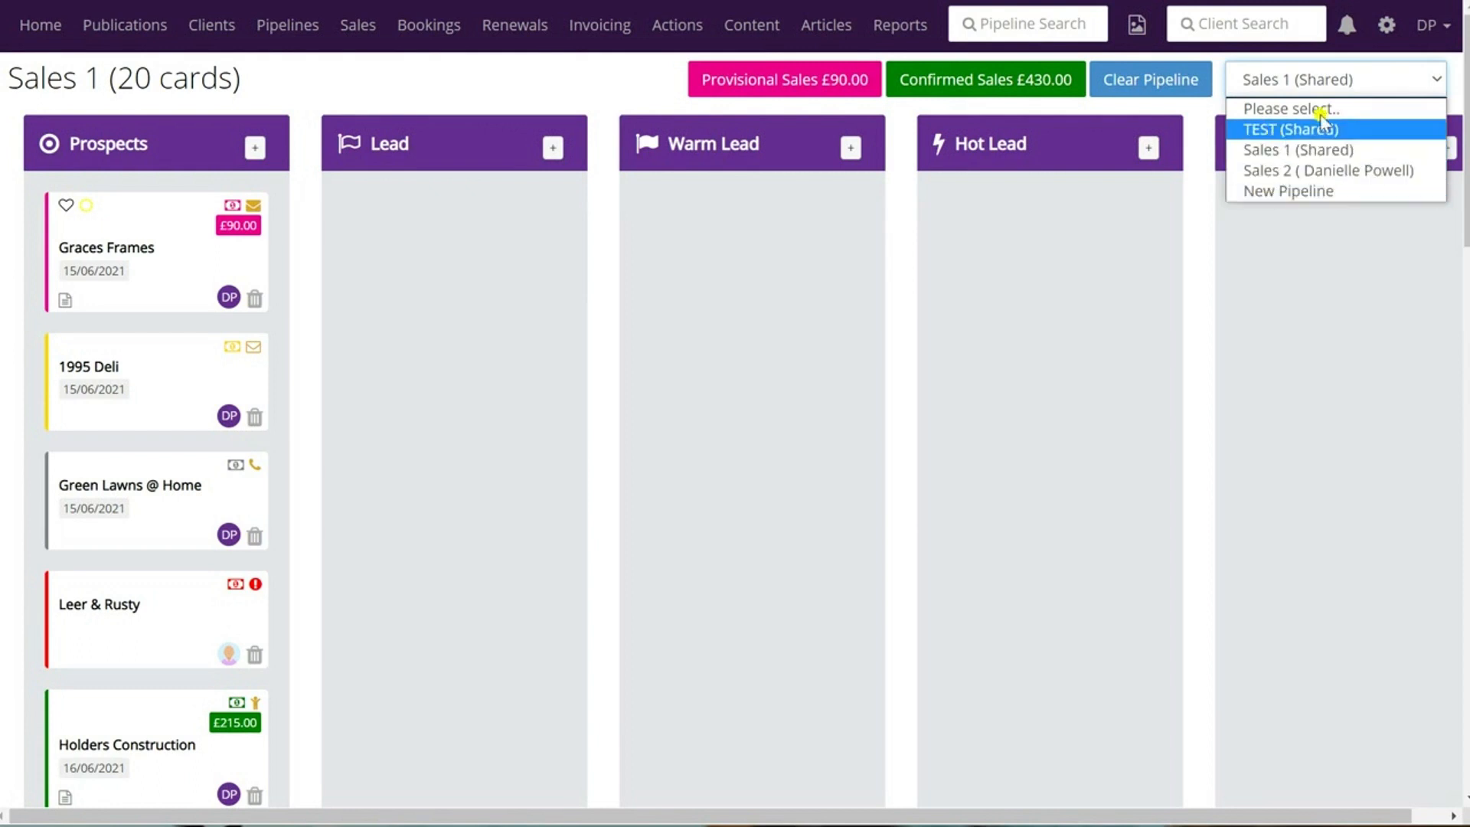
click(1436, 82)
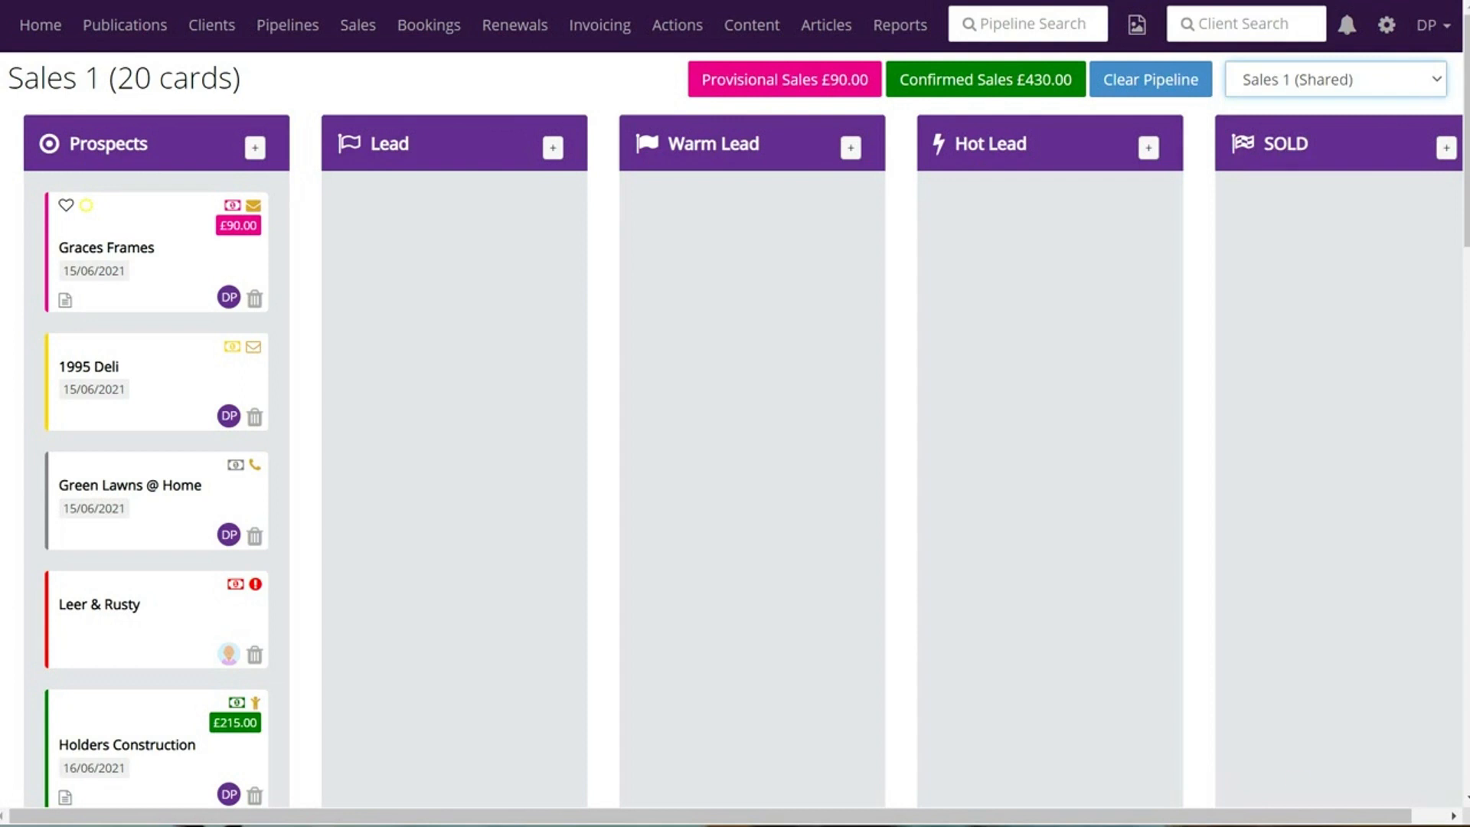
click(691, 773)
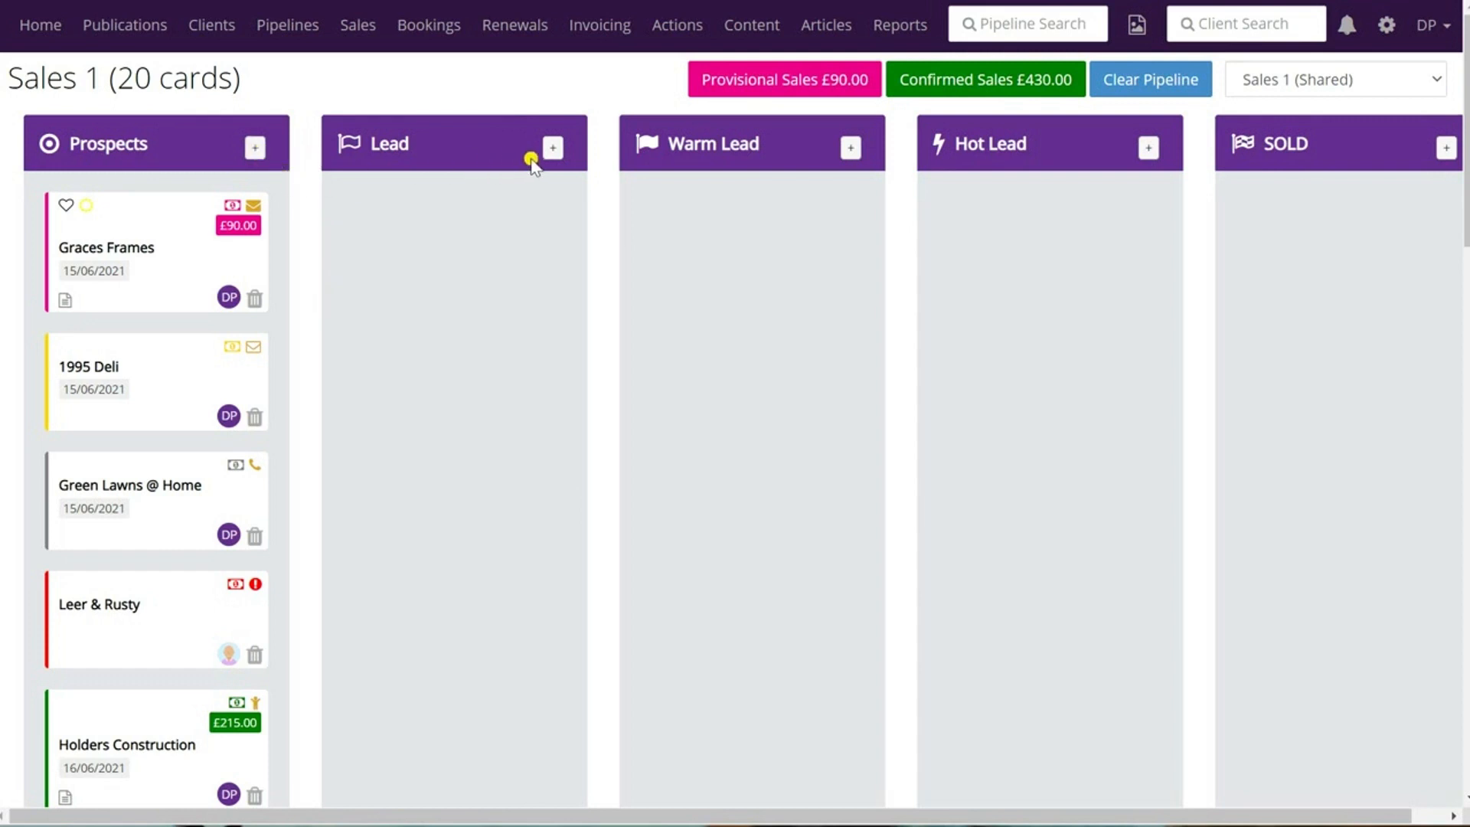
Search the clients for "Holly" and add Holly's Groomers to the Prospects column of the Sales 1 pipeline
click(255, 147)
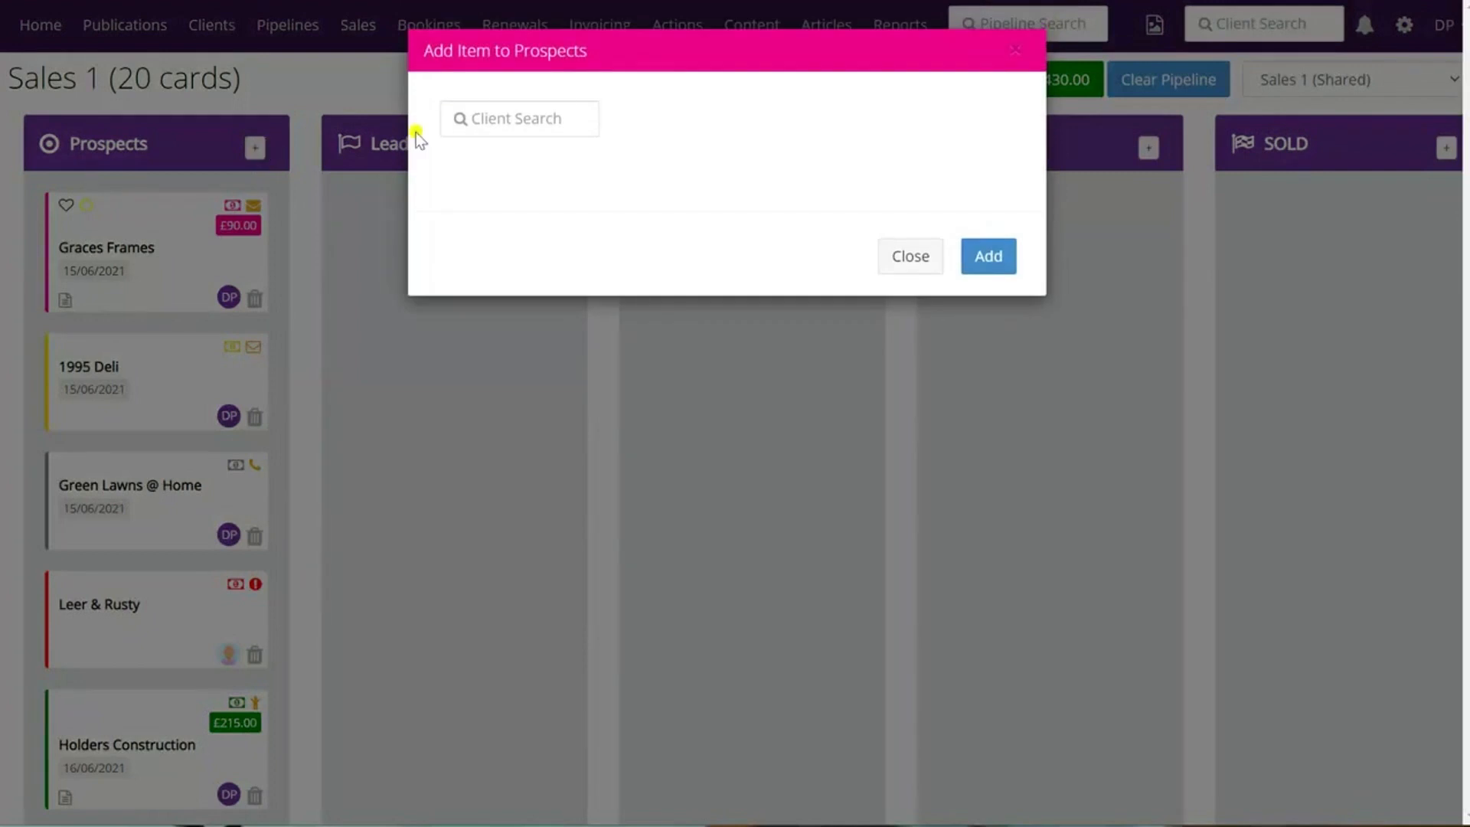
click(506, 121)
text(Holly)
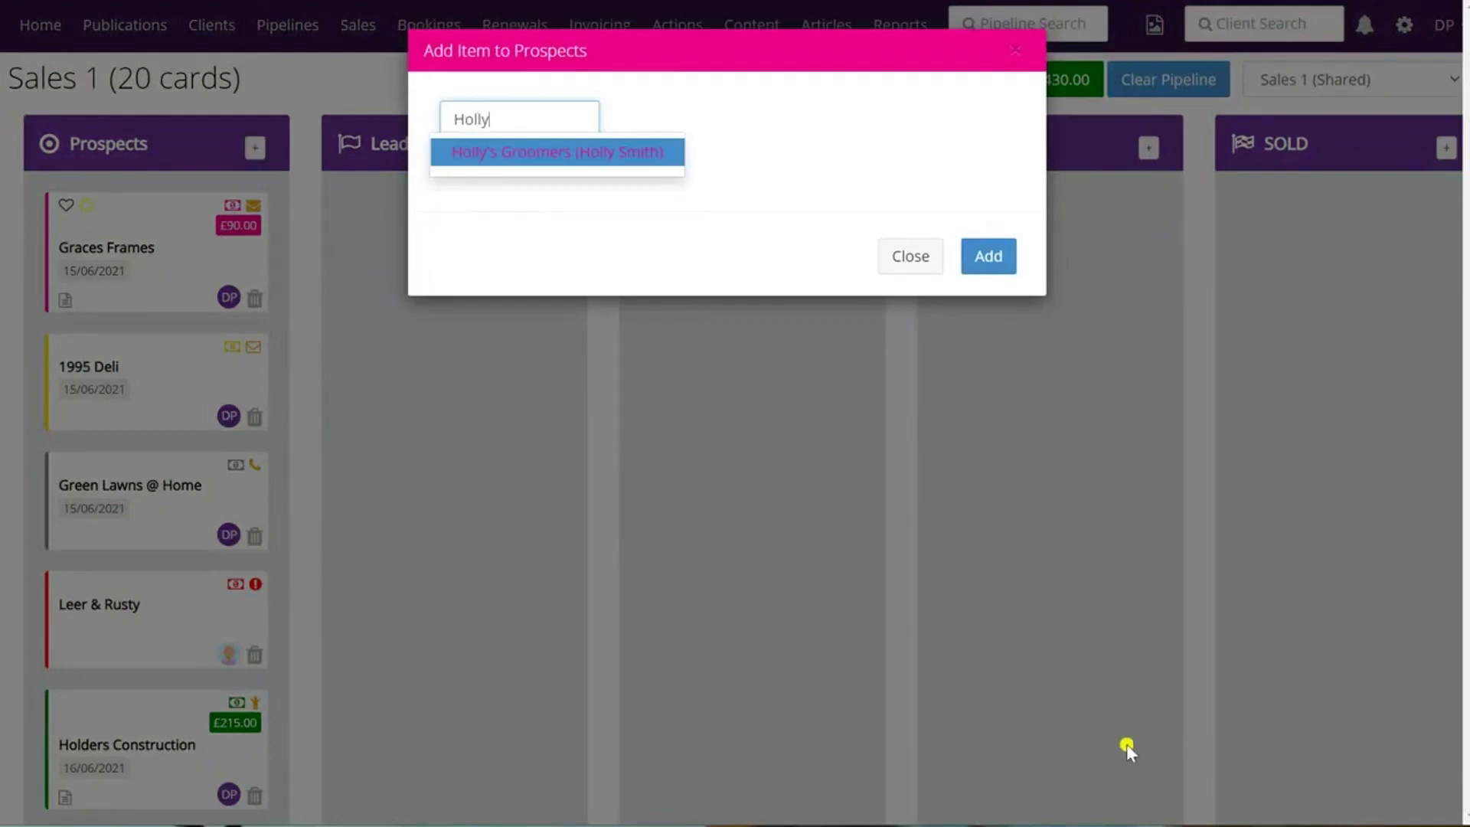
click(555, 153)
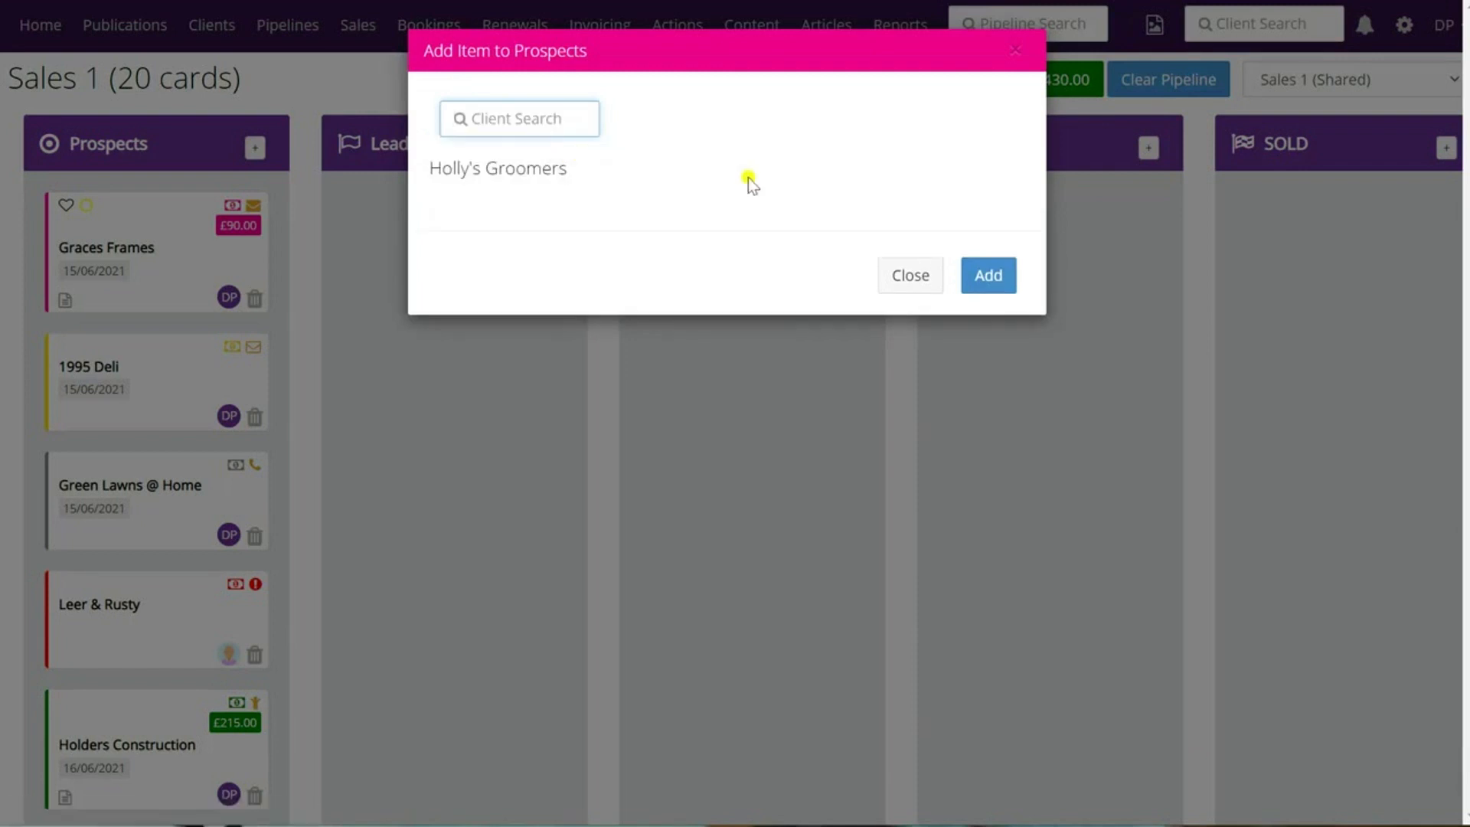
click(987, 276)
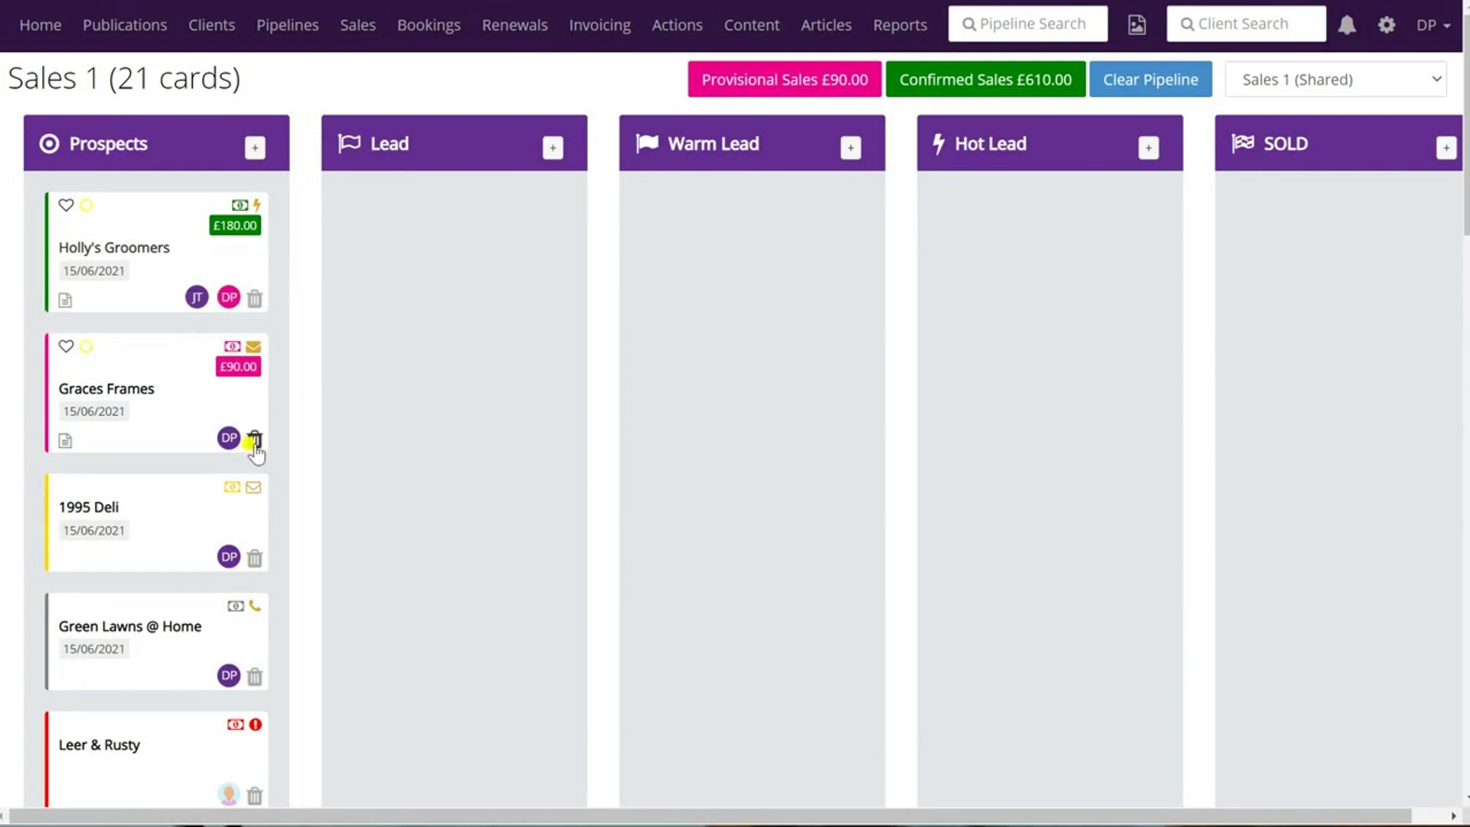
Remove the Keeper Inn card from the Prospects column and confirm the removal
scroll(255, 453, down, 10)
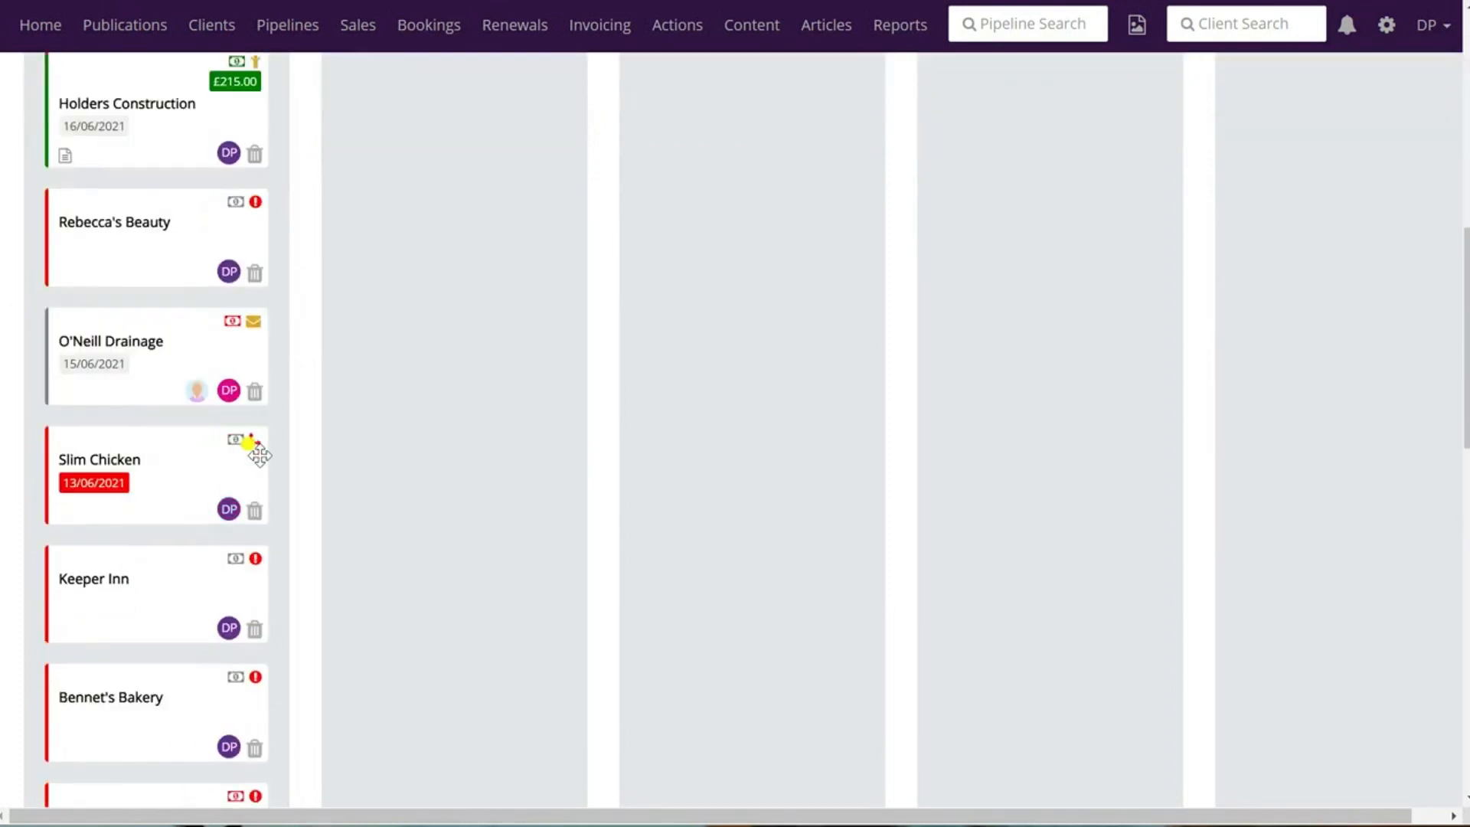
scroll(260, 456, down, 1)
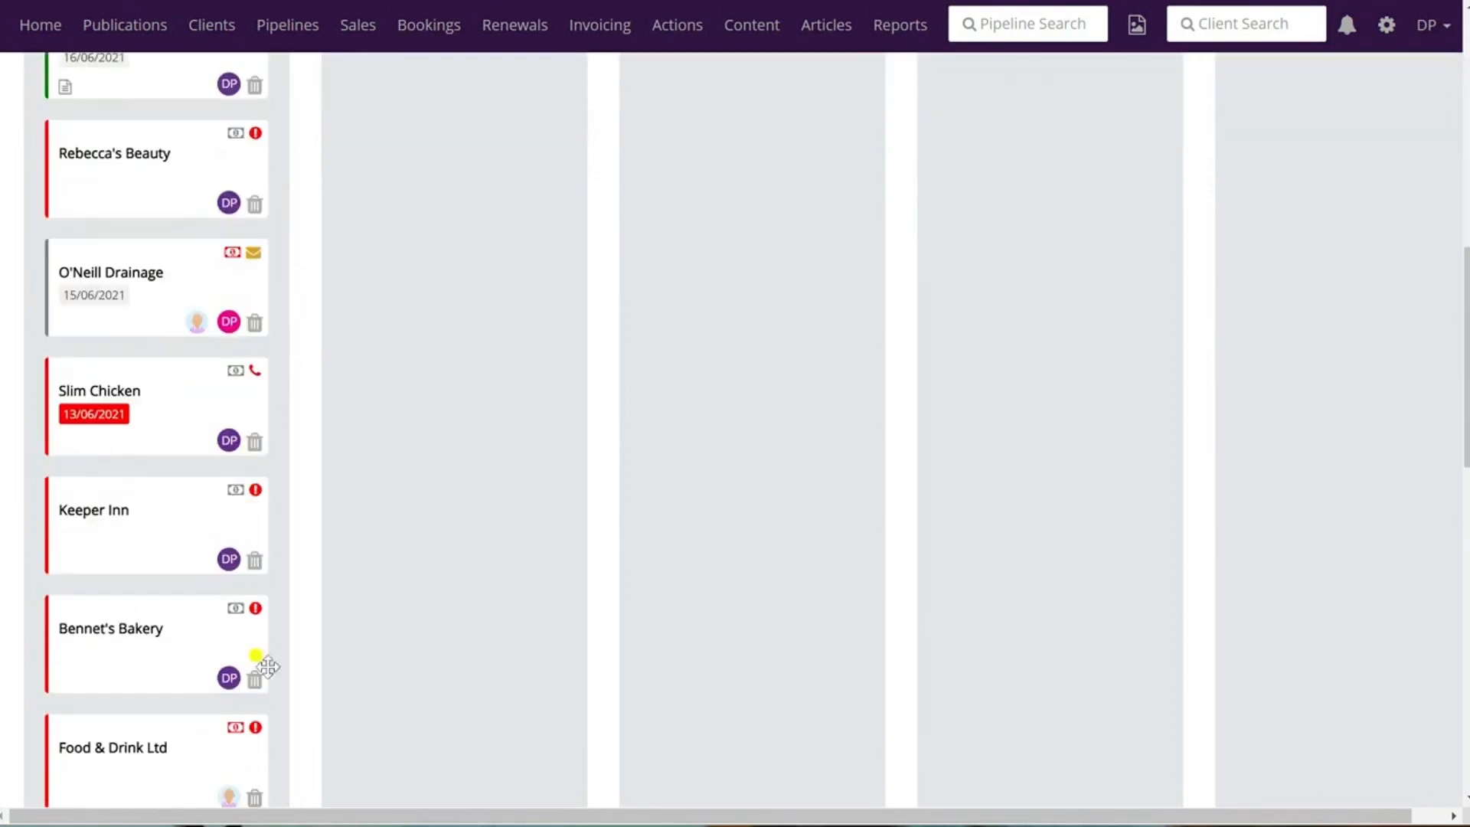
click(255, 562)
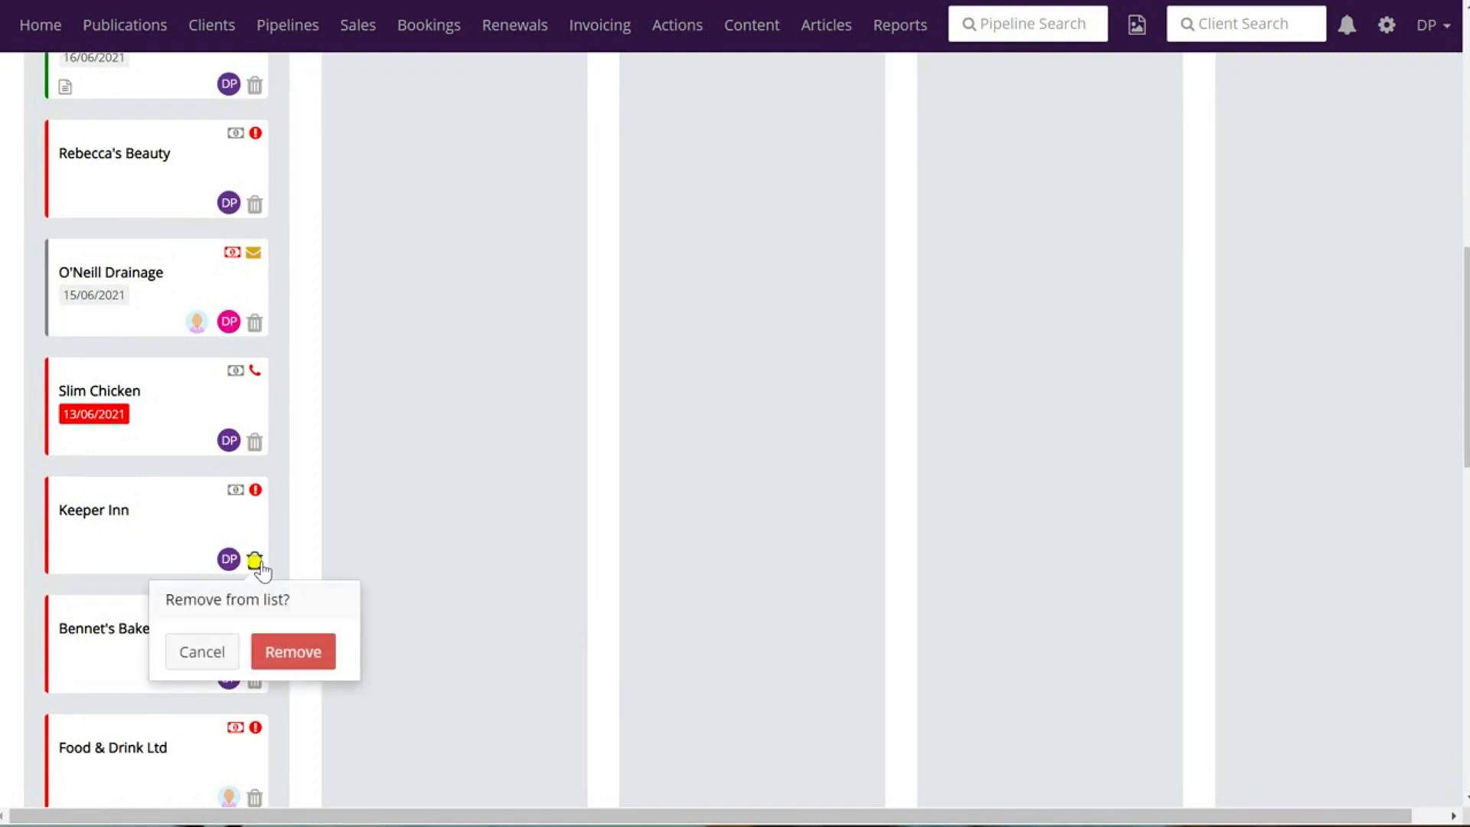
click(301, 650)
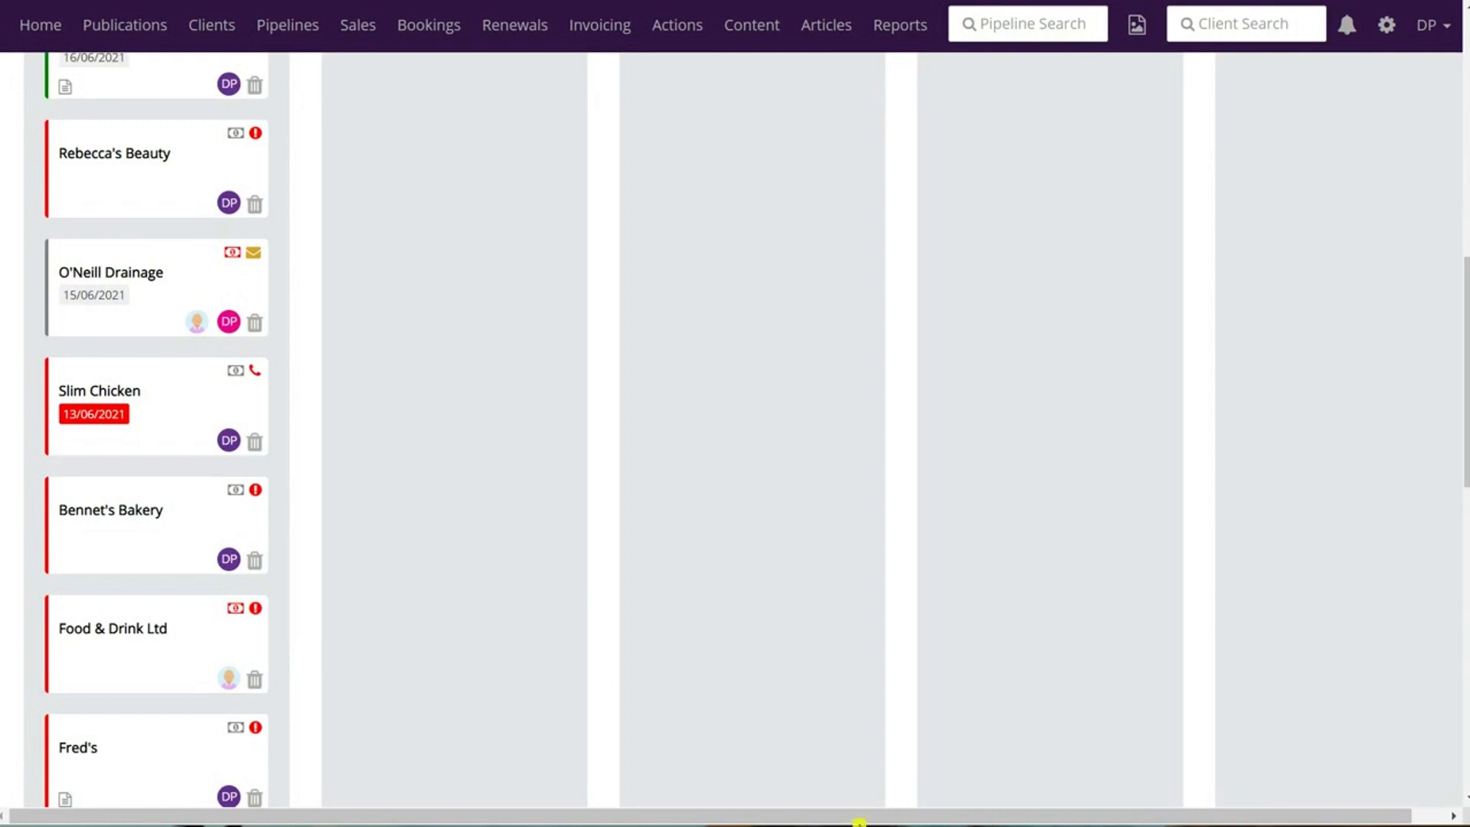
scroll(680, 636, up, 10)
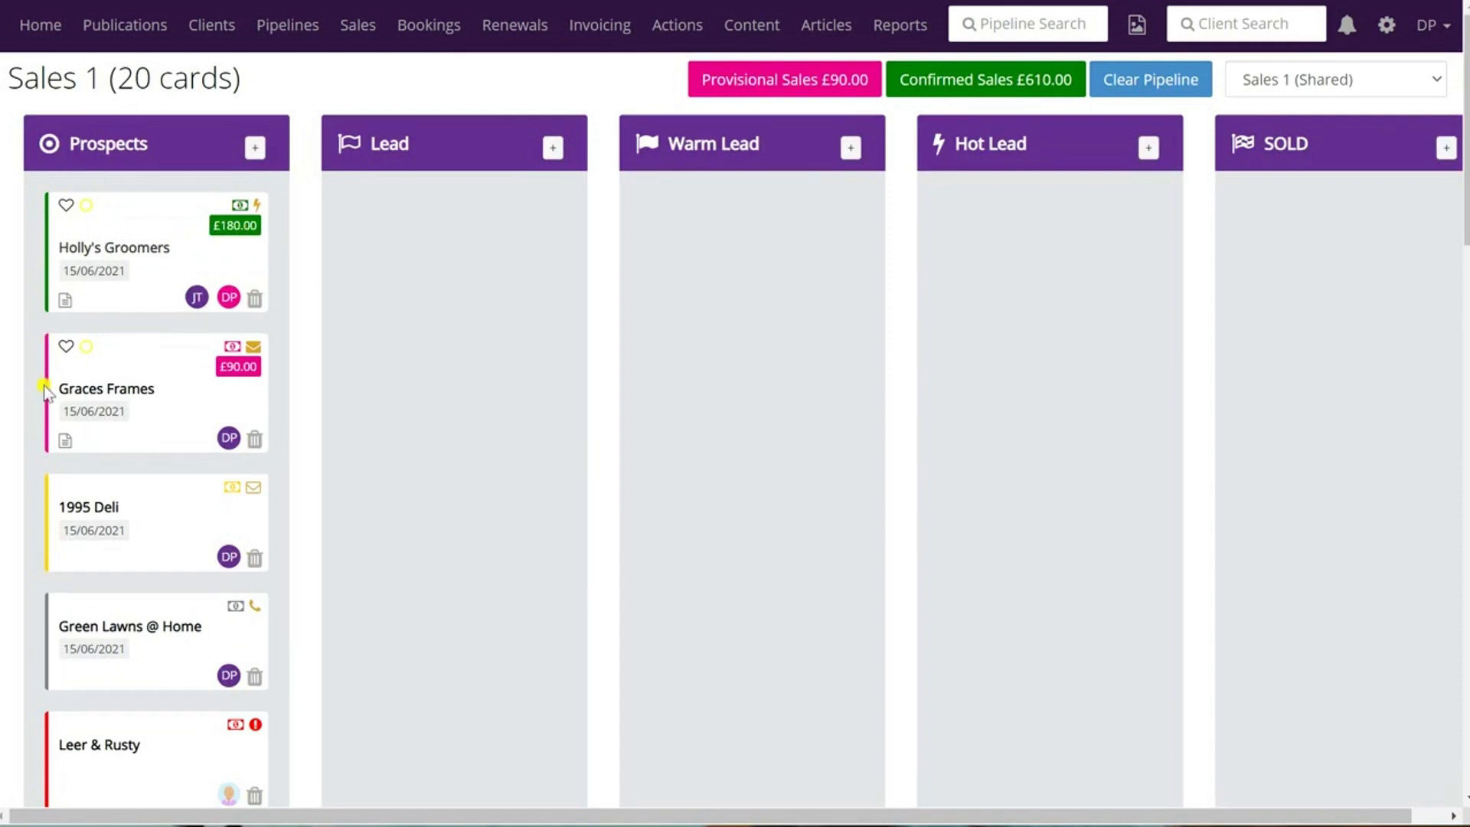
Examine the booking status details on the Prospects cards from Holly's Groomers down to Leer & Rusty
mouse_move(252, 219)
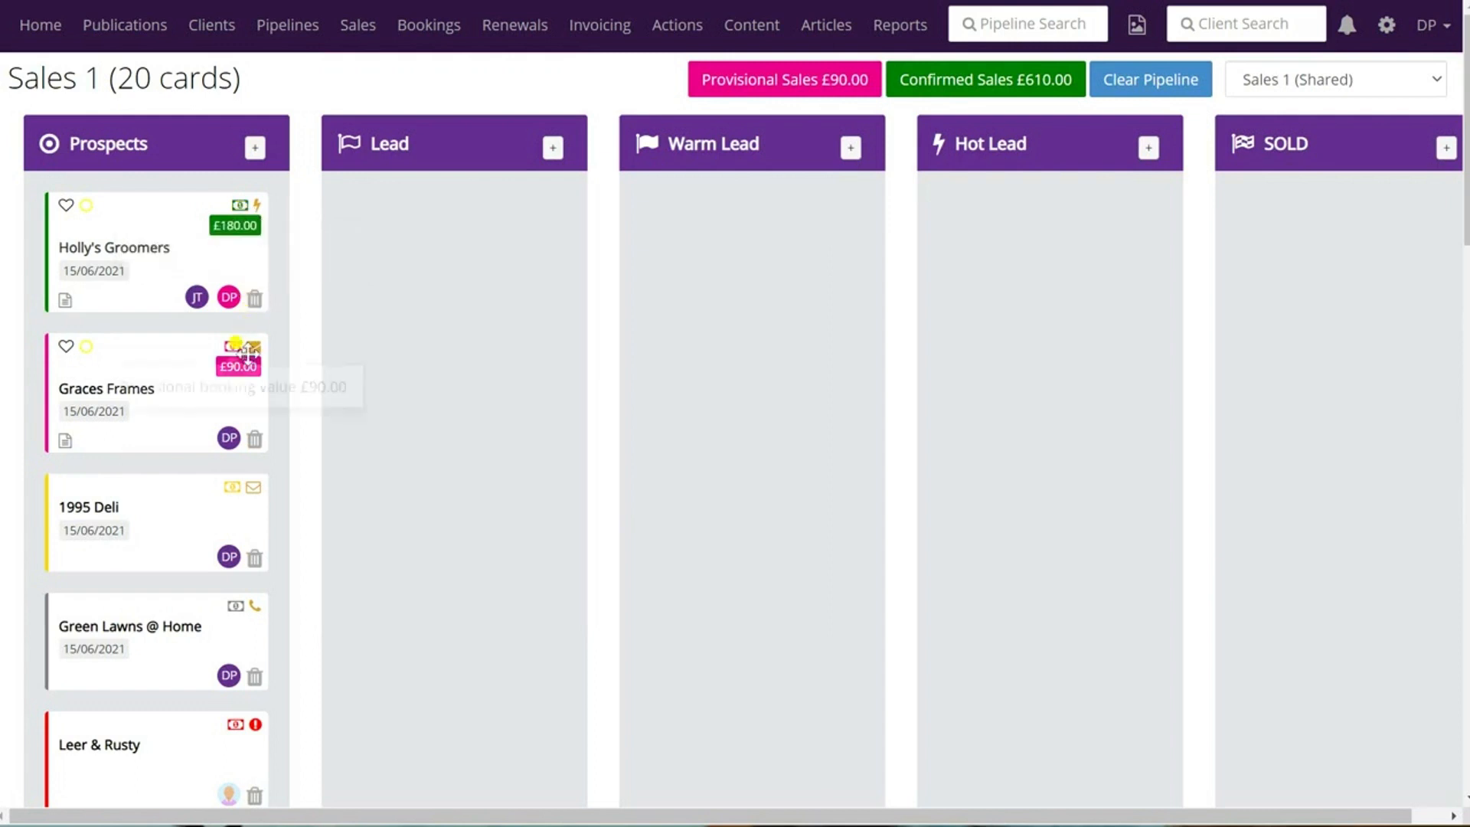
mouse_move(245, 355)
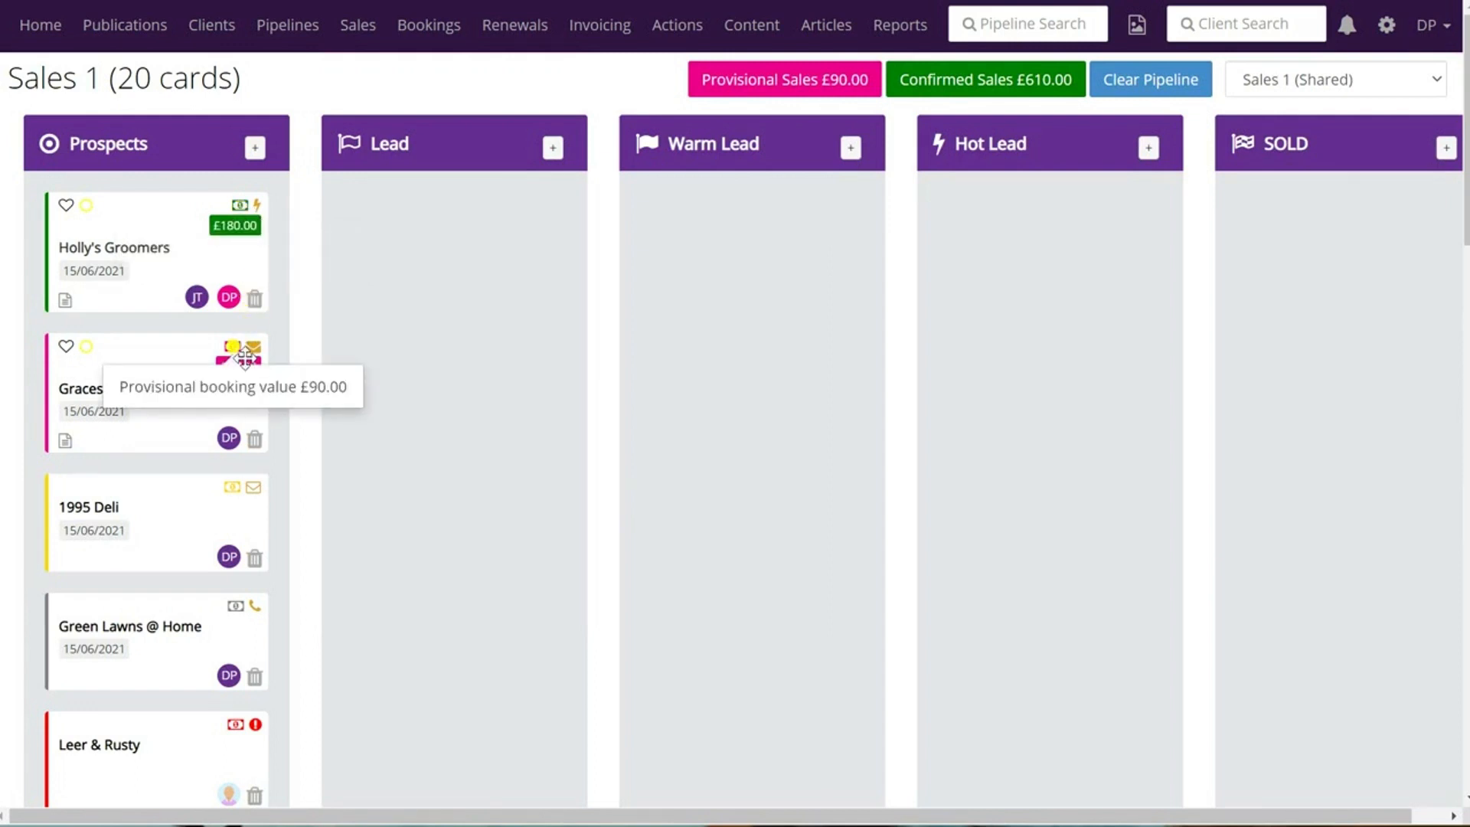
mouse_move(234, 483)
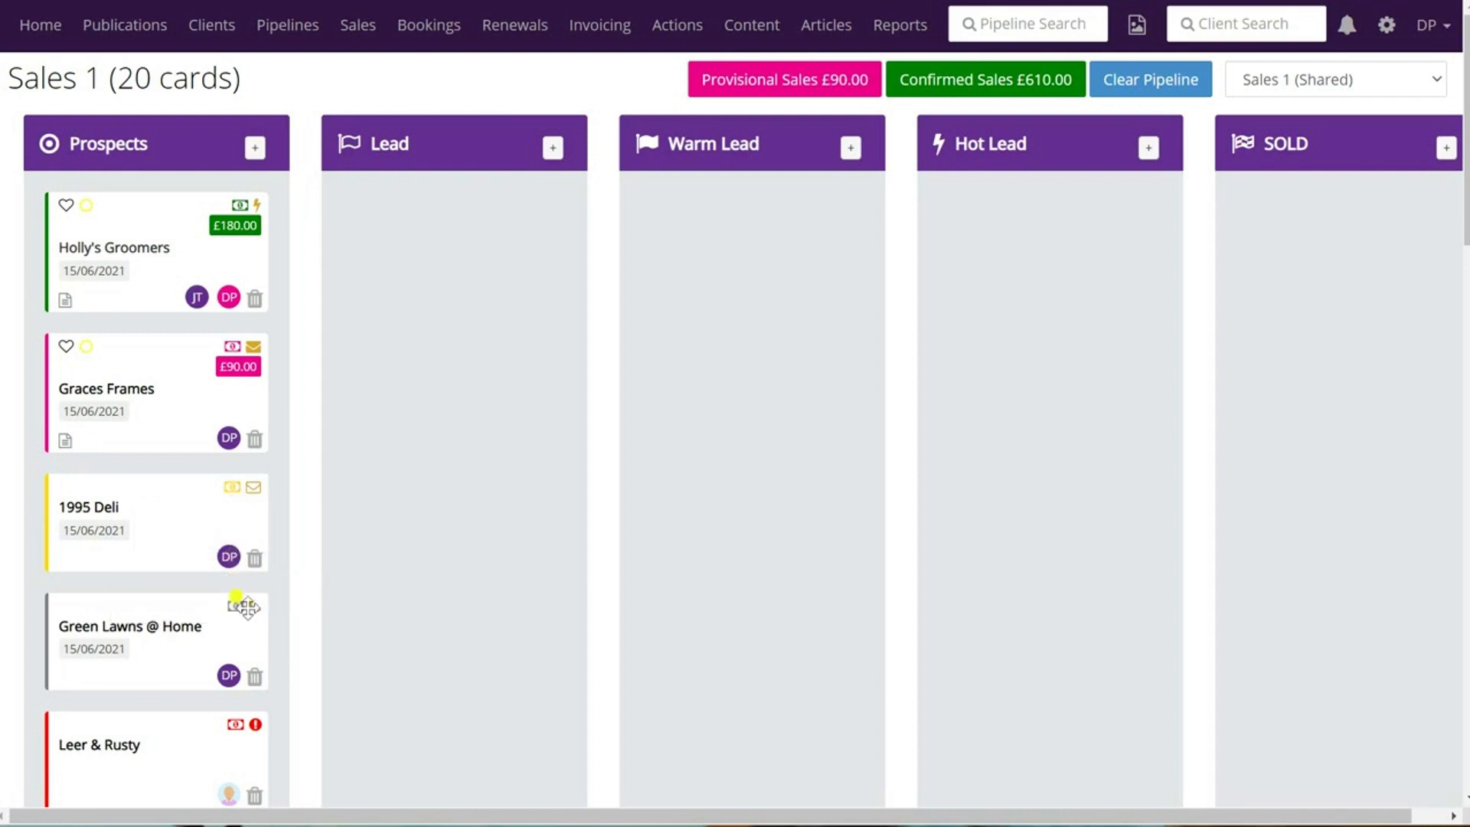
mouse_move(245, 612)
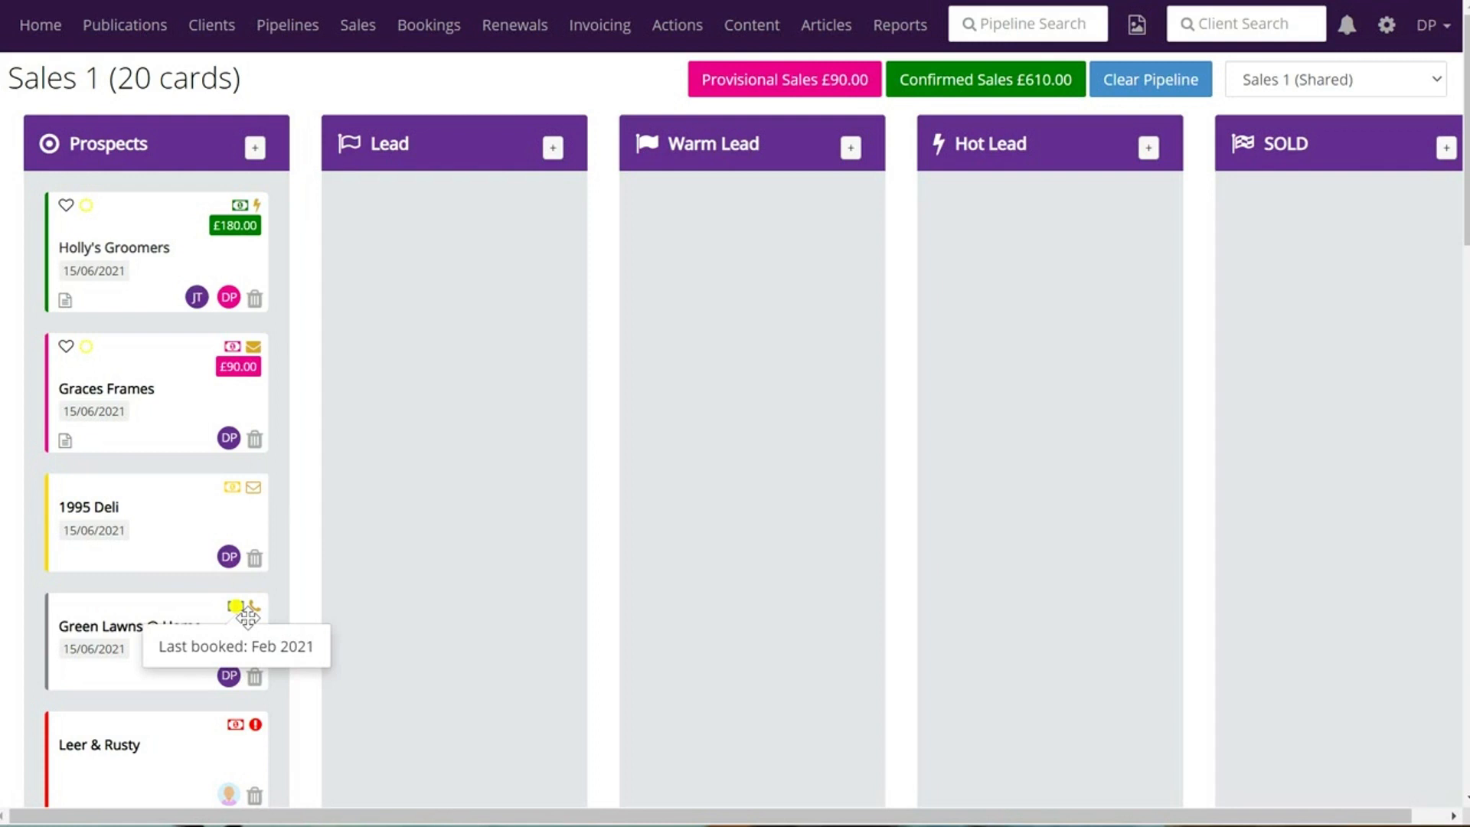
mouse_move(246, 734)
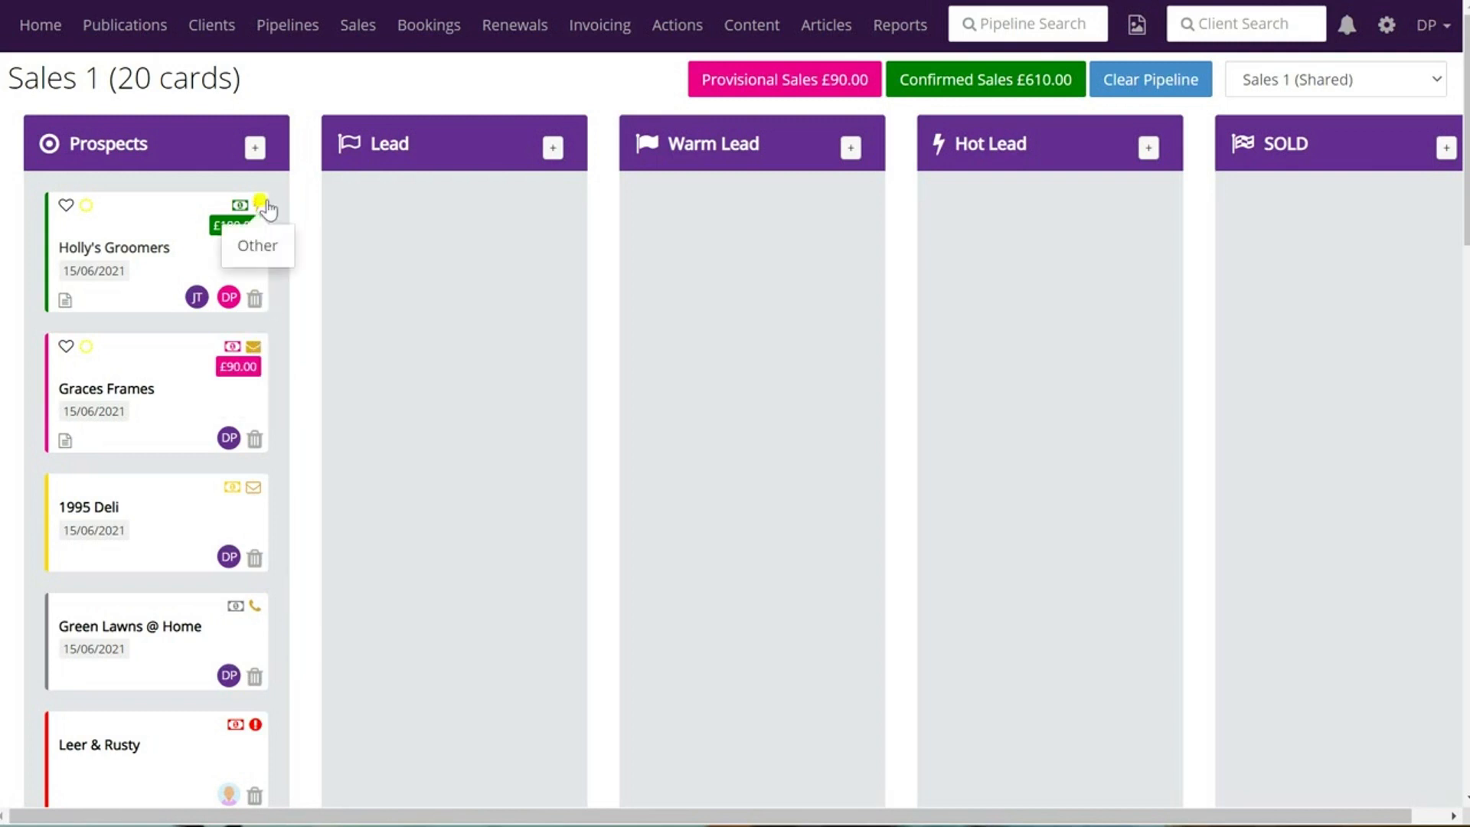
Check the planned action and due date on the Holly's Groomers card and the action status on the Slim Chicken card
mouse_move(99, 272)
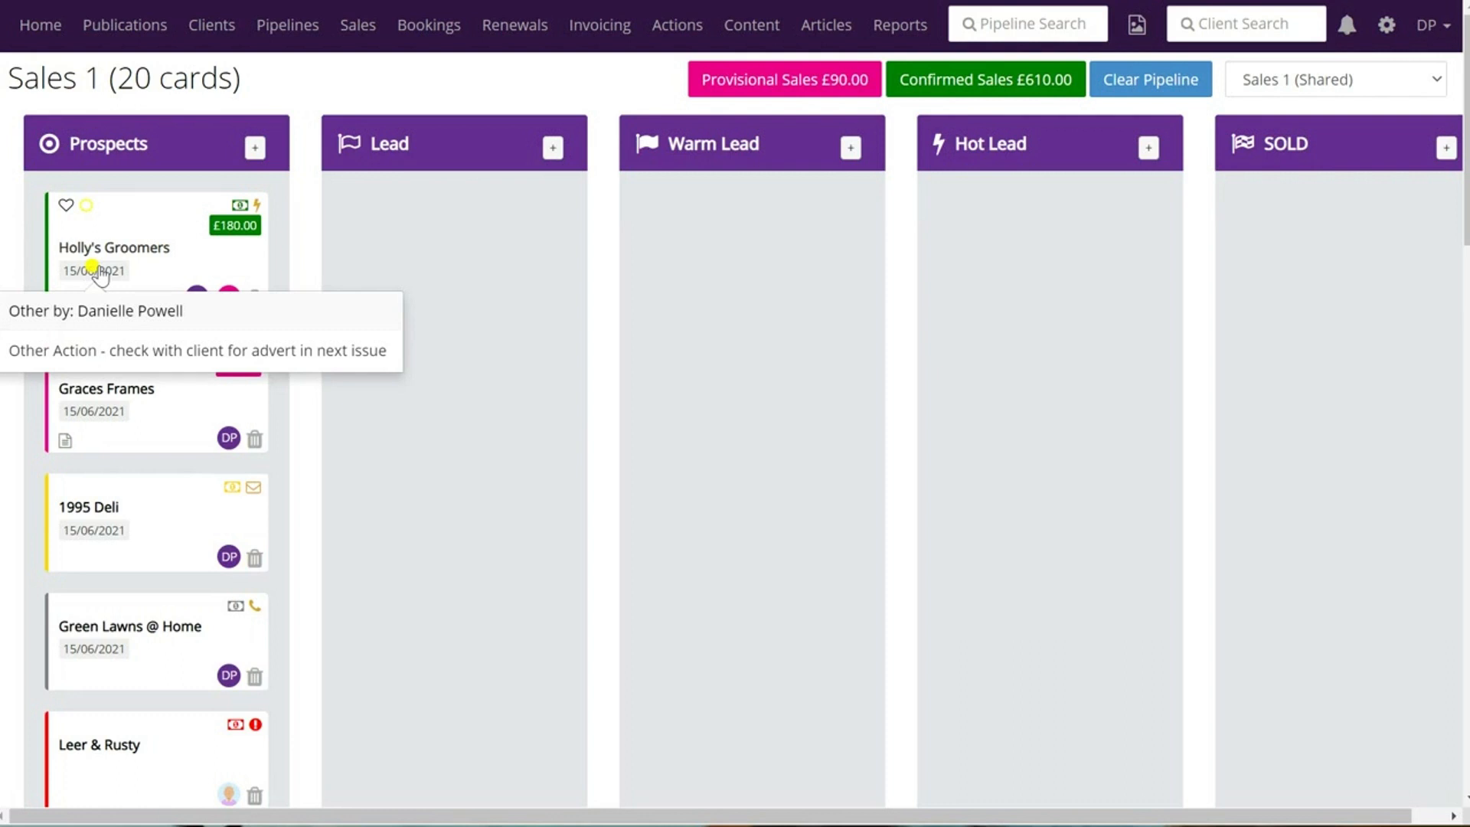
scroll(145, 314, down, 8)
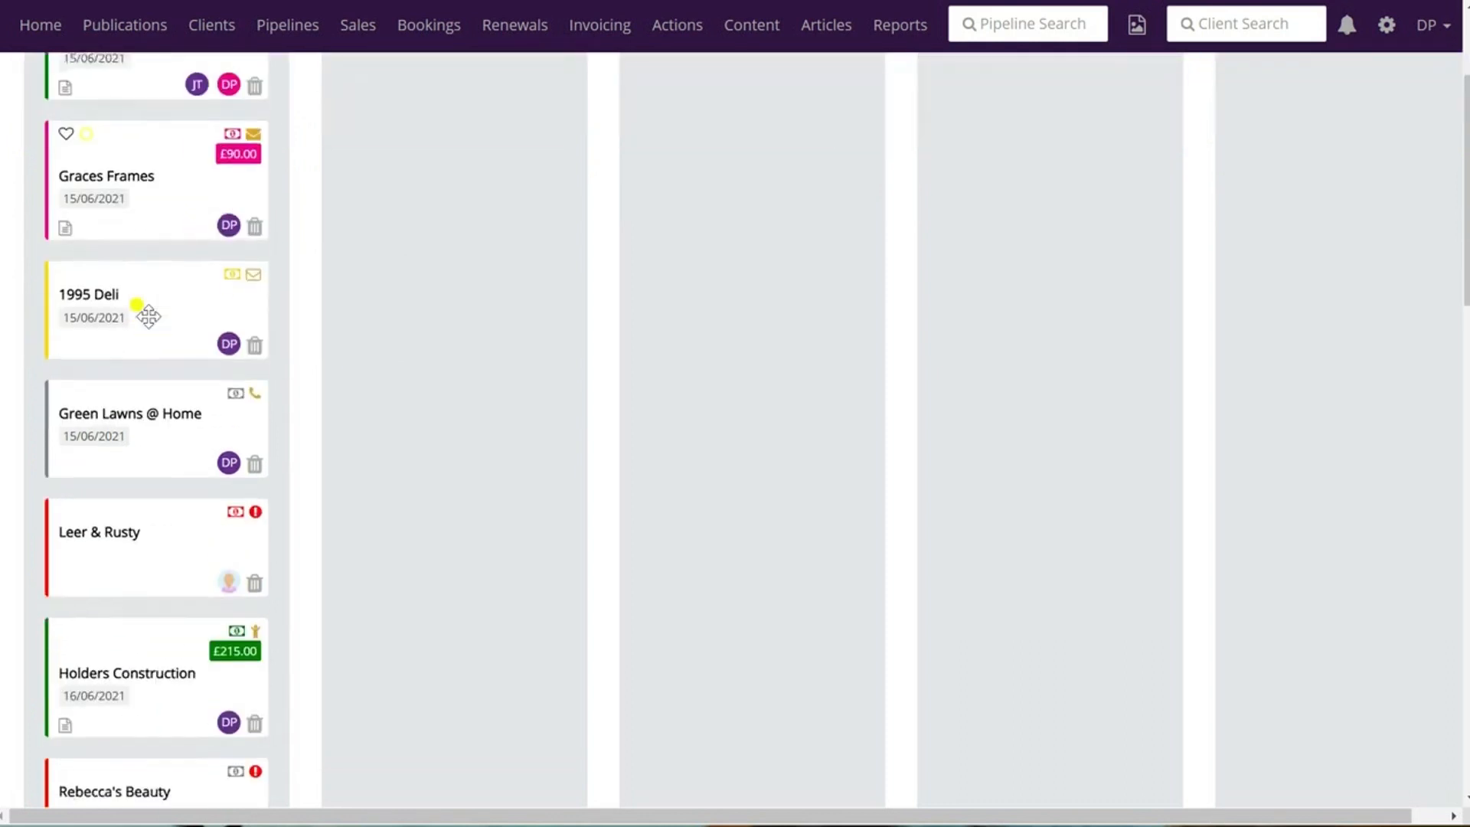
mouse_move(93, 635)
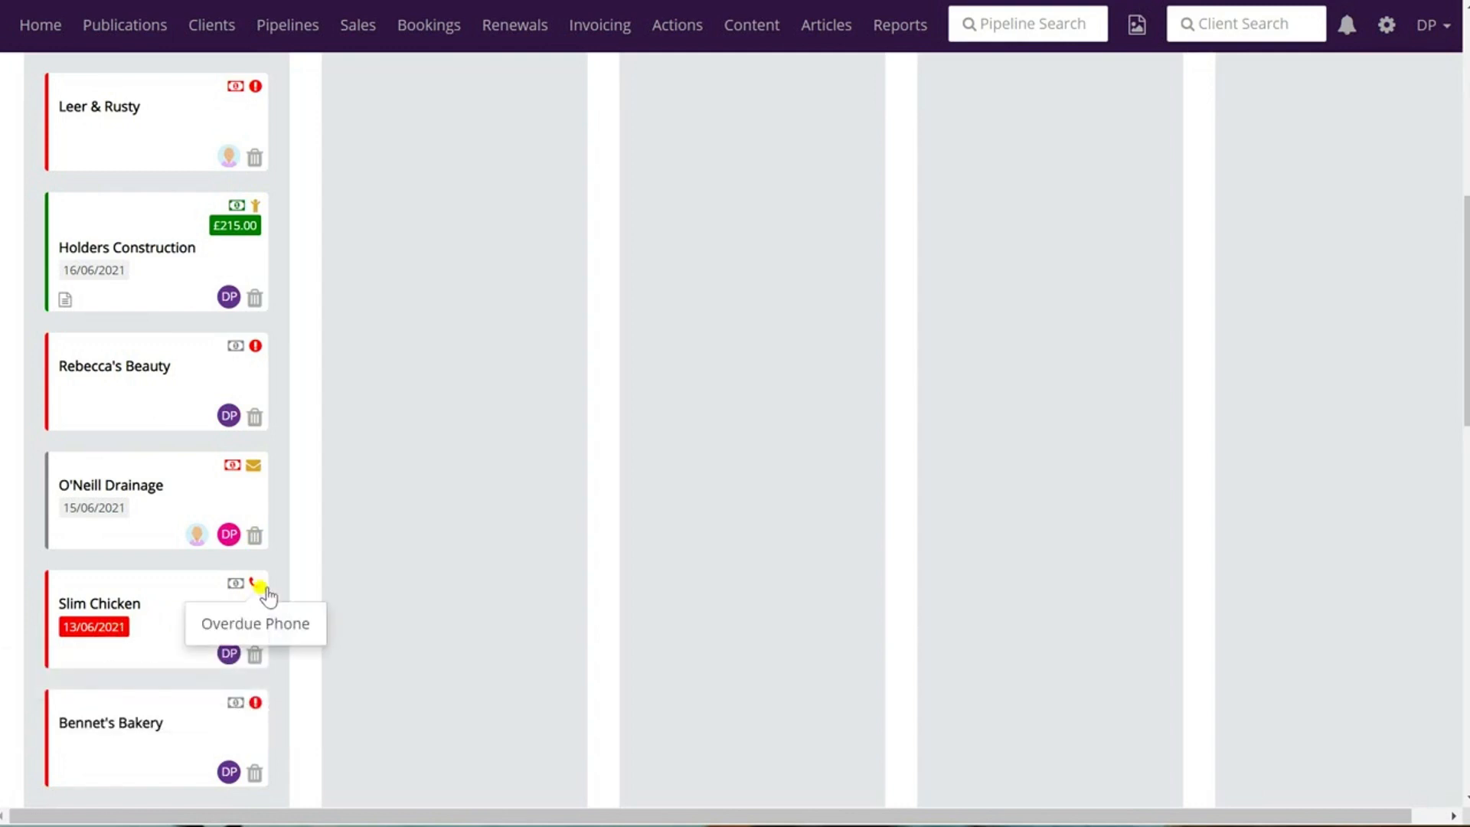
scroll(266, 593, up, 8)
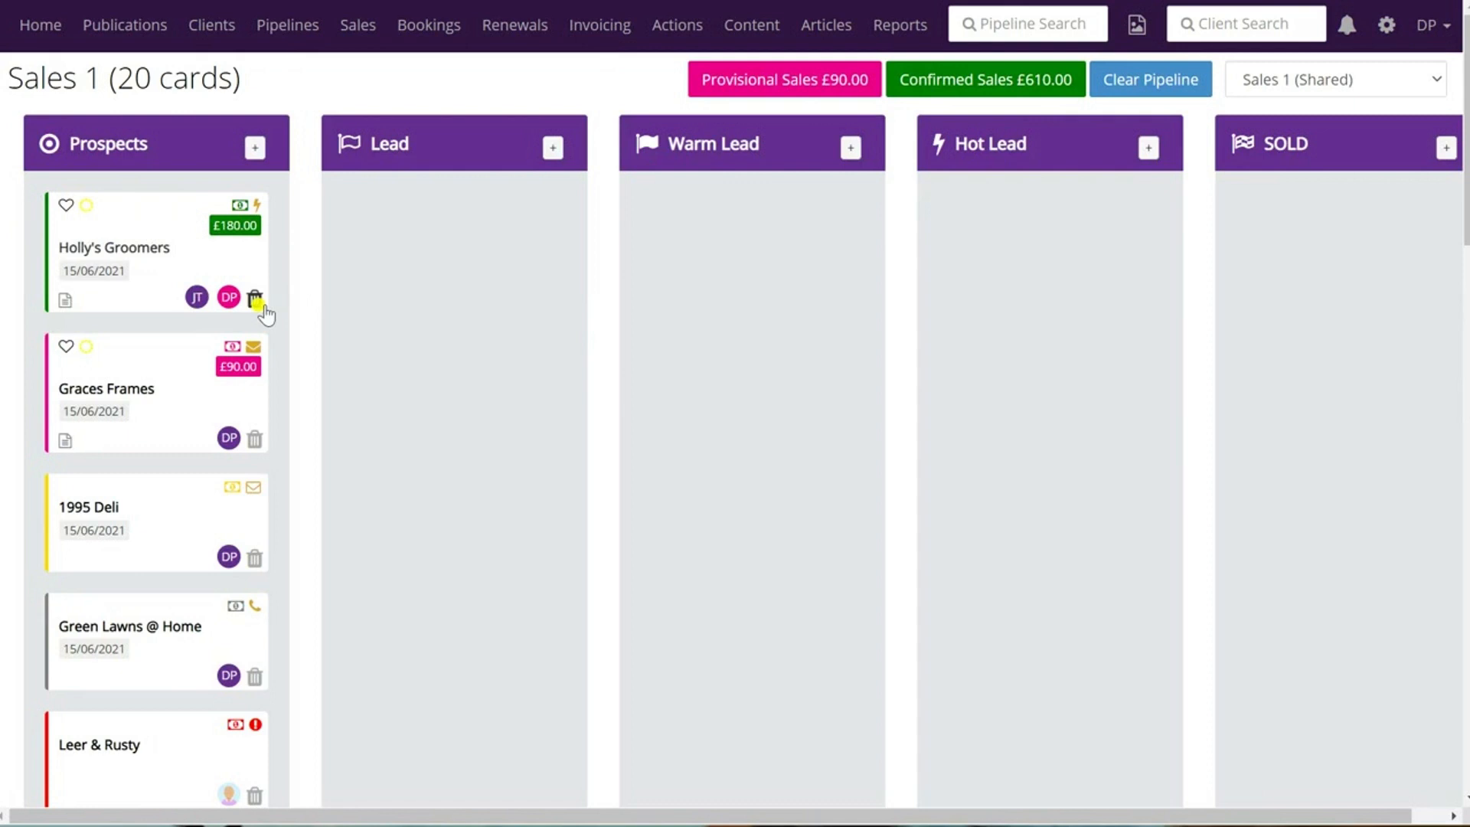
Check who last acted on the Holly's Groomers card and who it is assigned to, and read its note
mouse_move(241, 308)
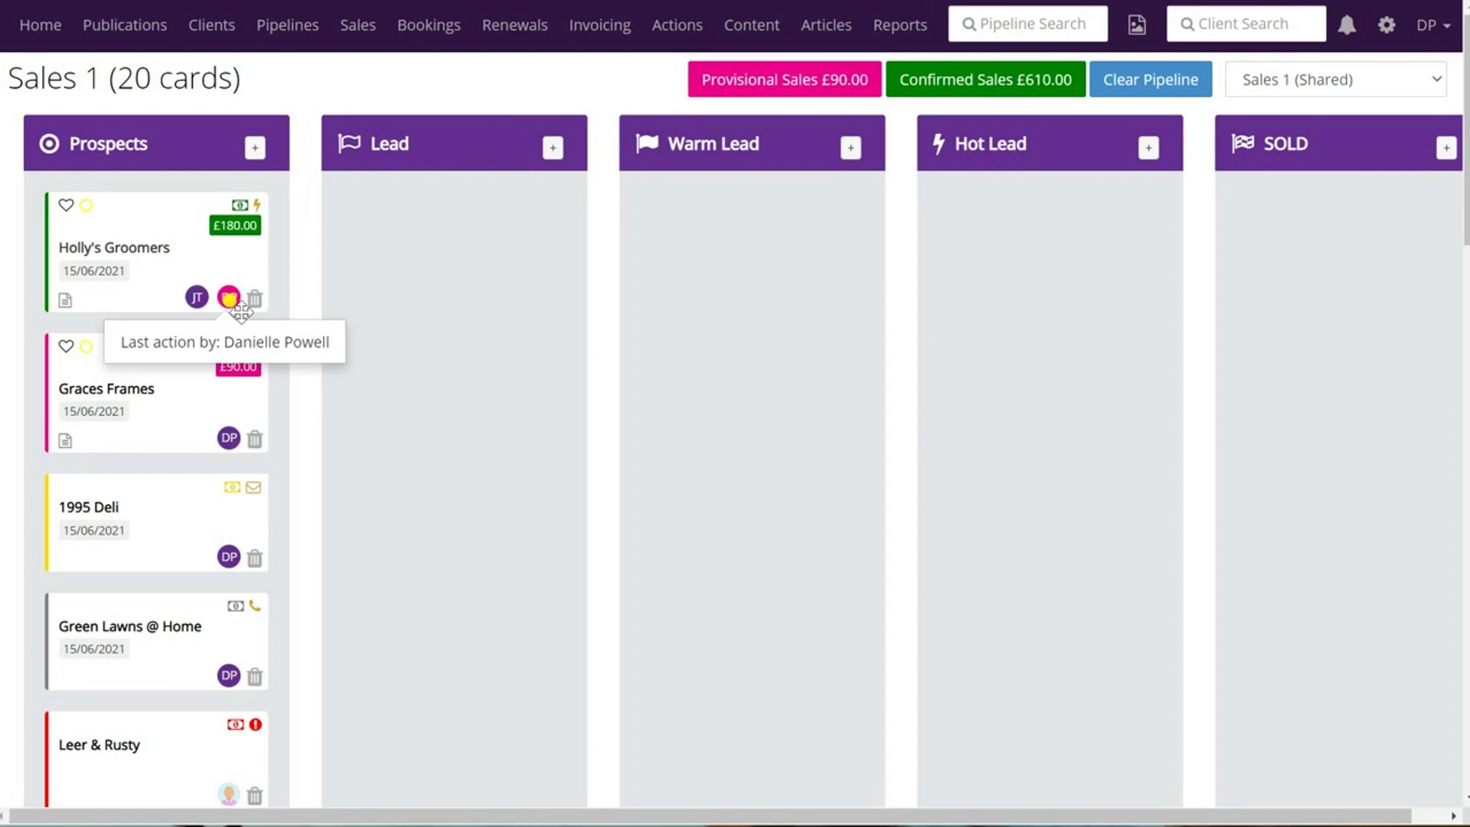
mouse_move(195, 298)
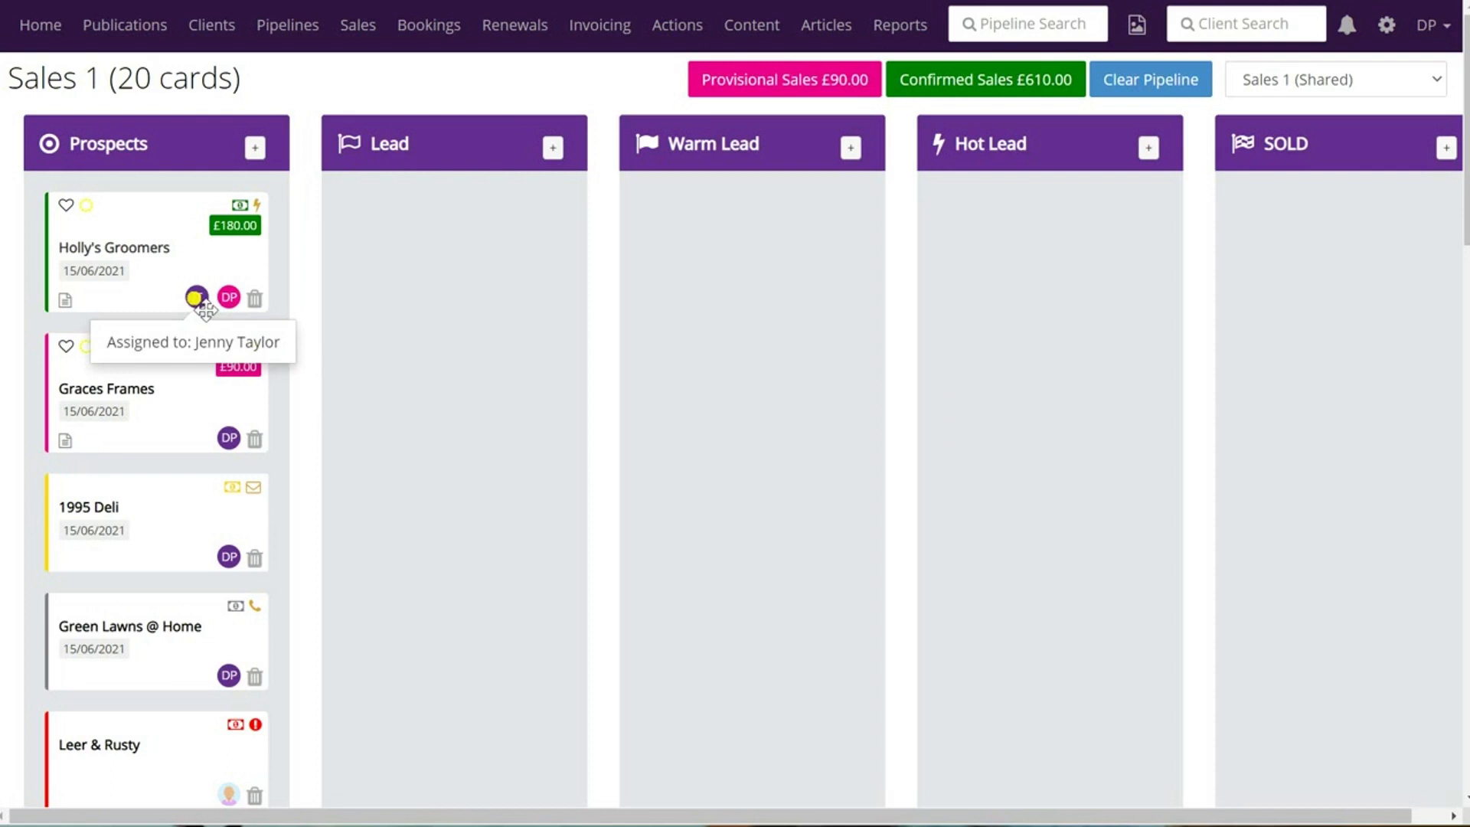
click(65, 301)
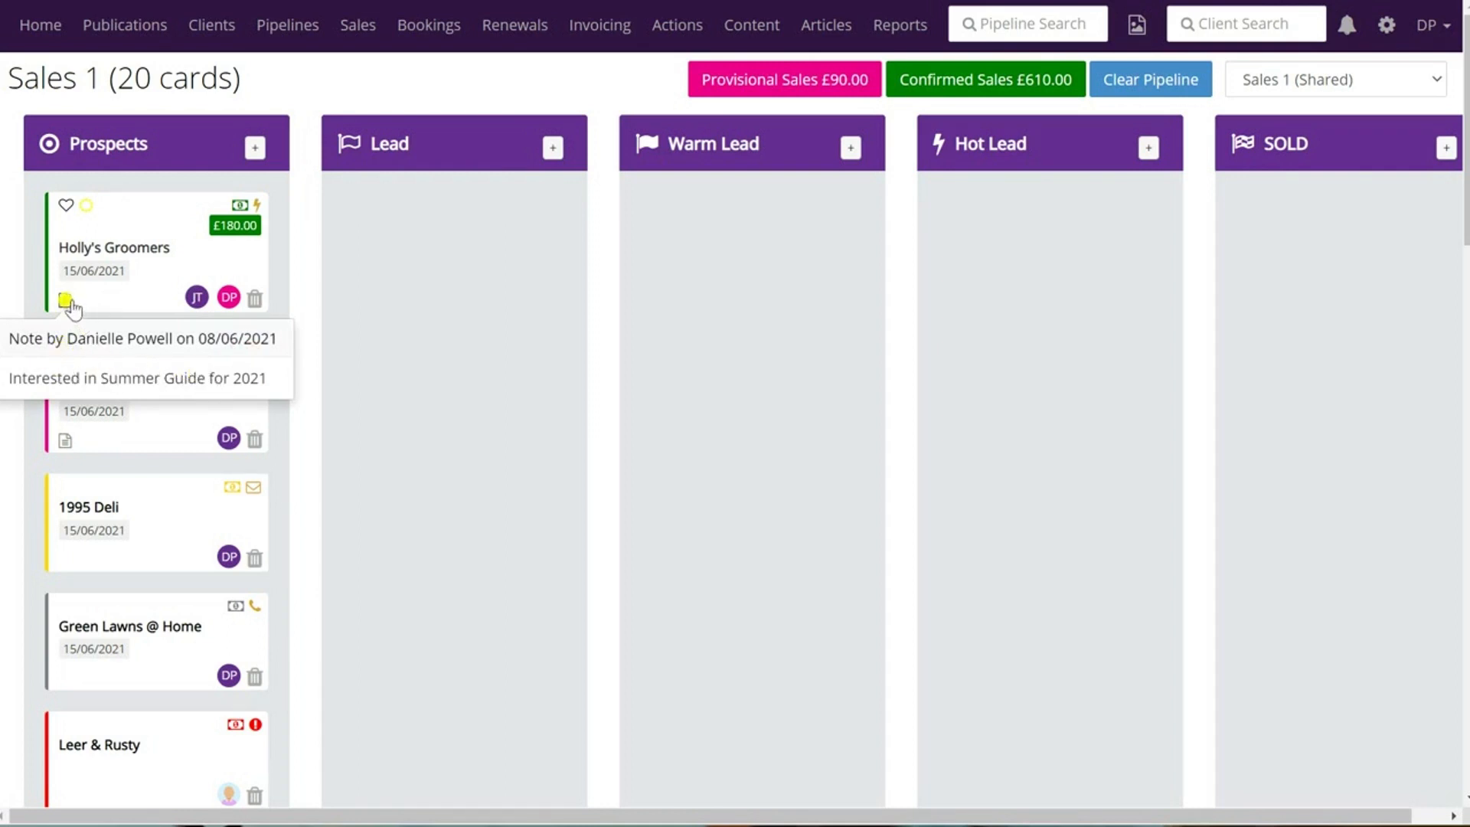
click(68, 300)
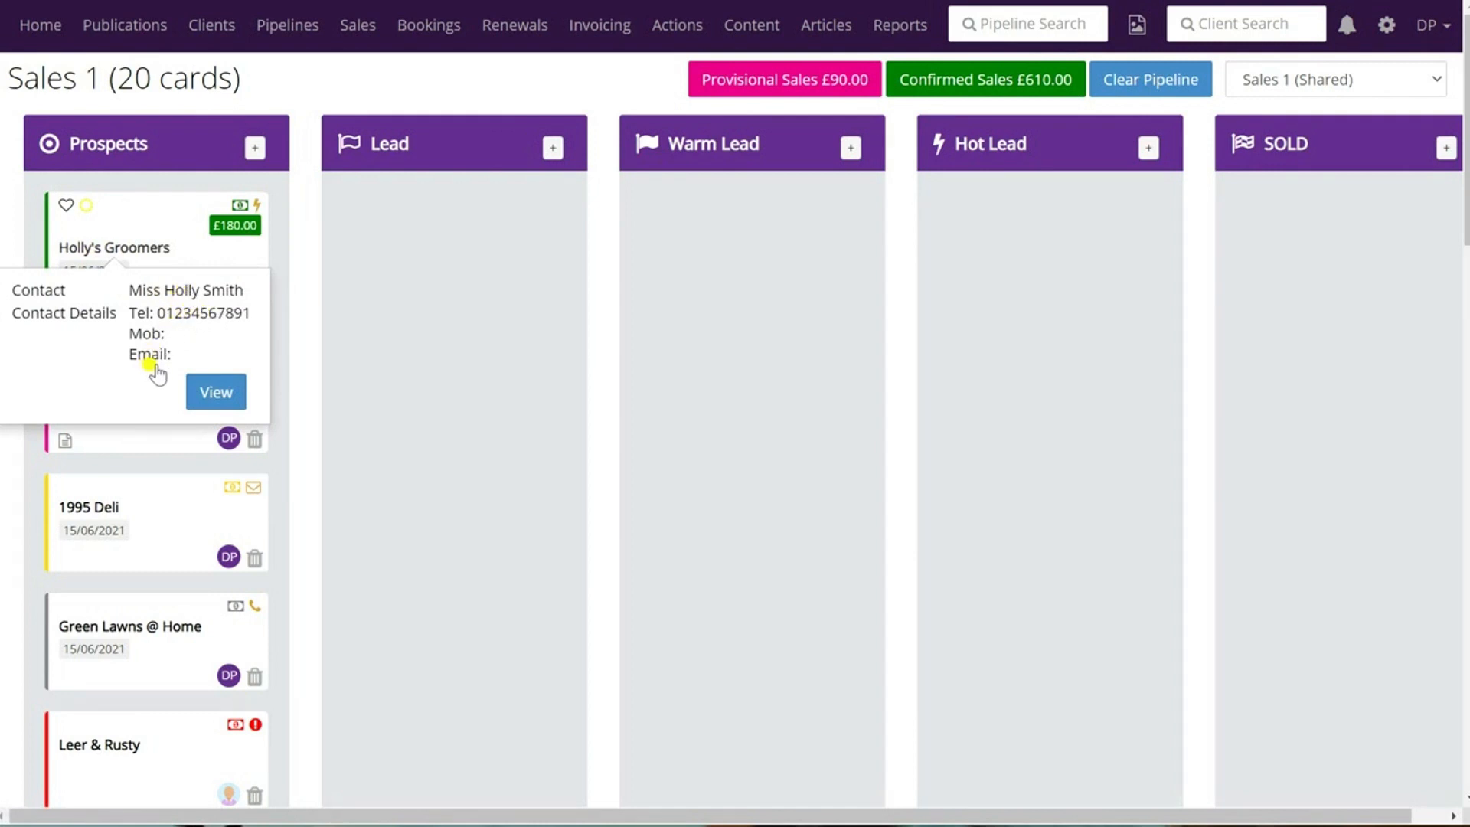
Open the Holly's Groomers client record and select the August 2021 and October 2021 Limited Tours advert slots, without completing the booking
click(217, 392)
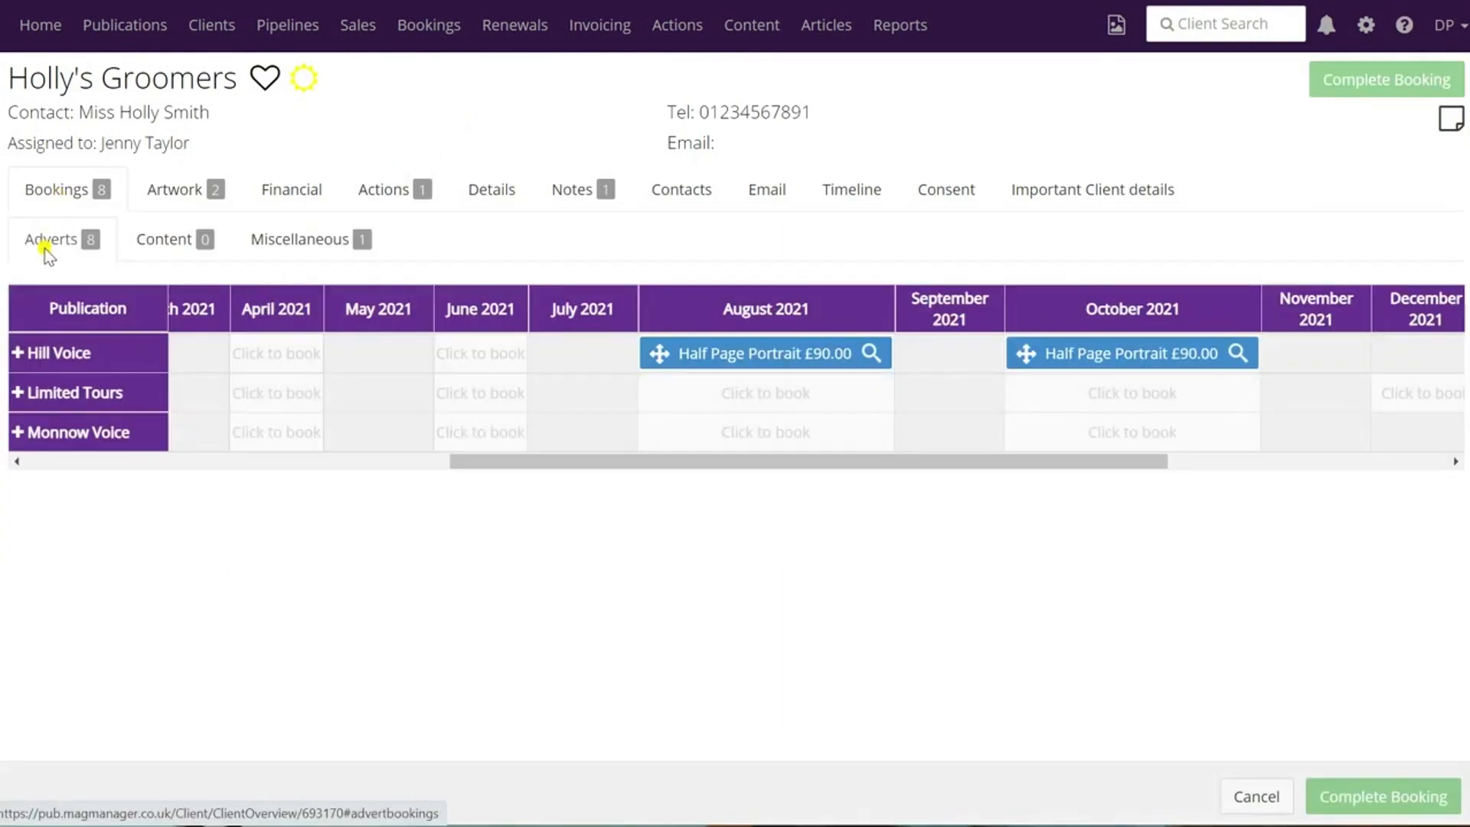
click(772, 404)
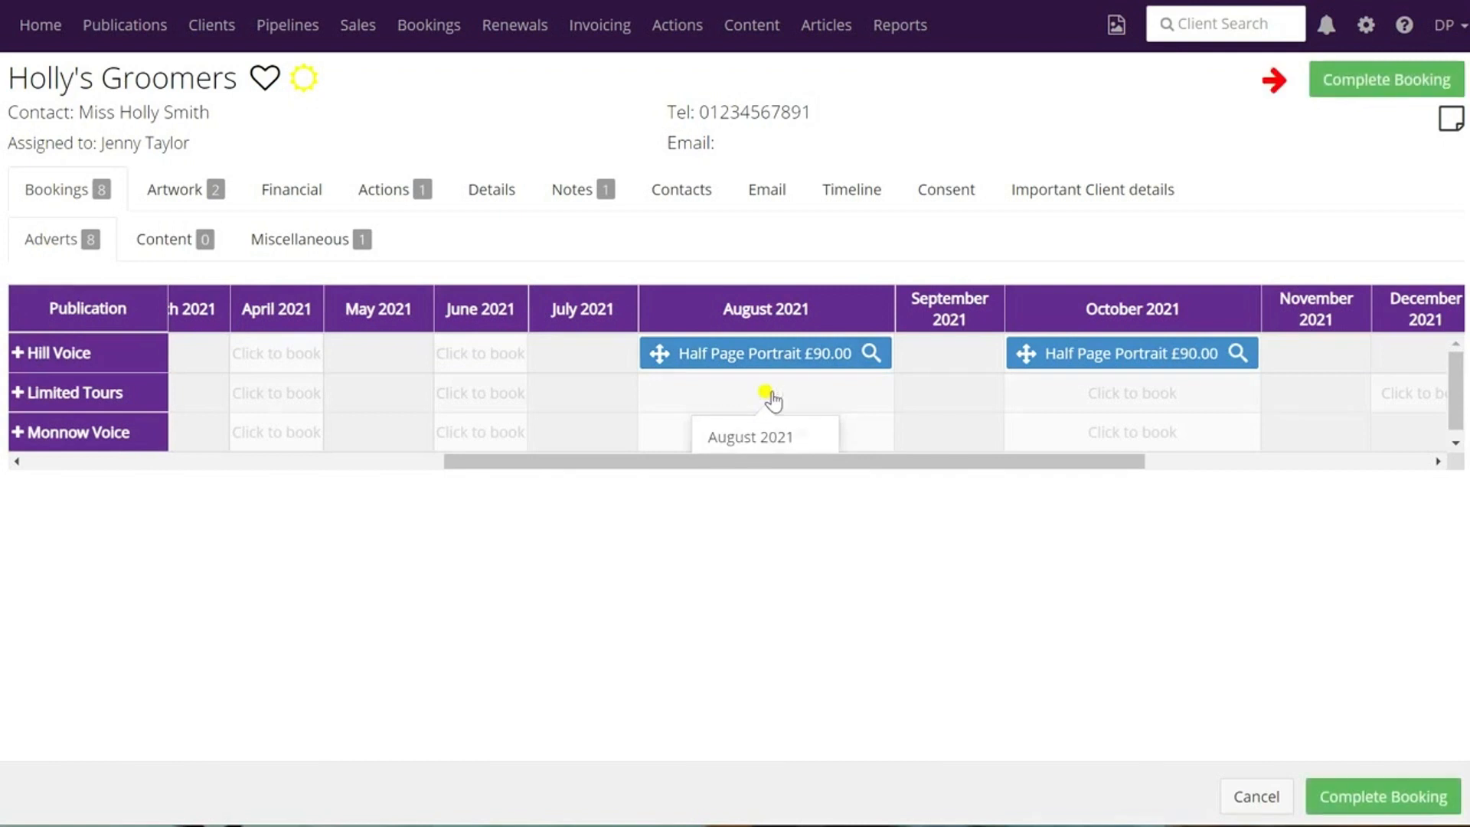
click(1117, 402)
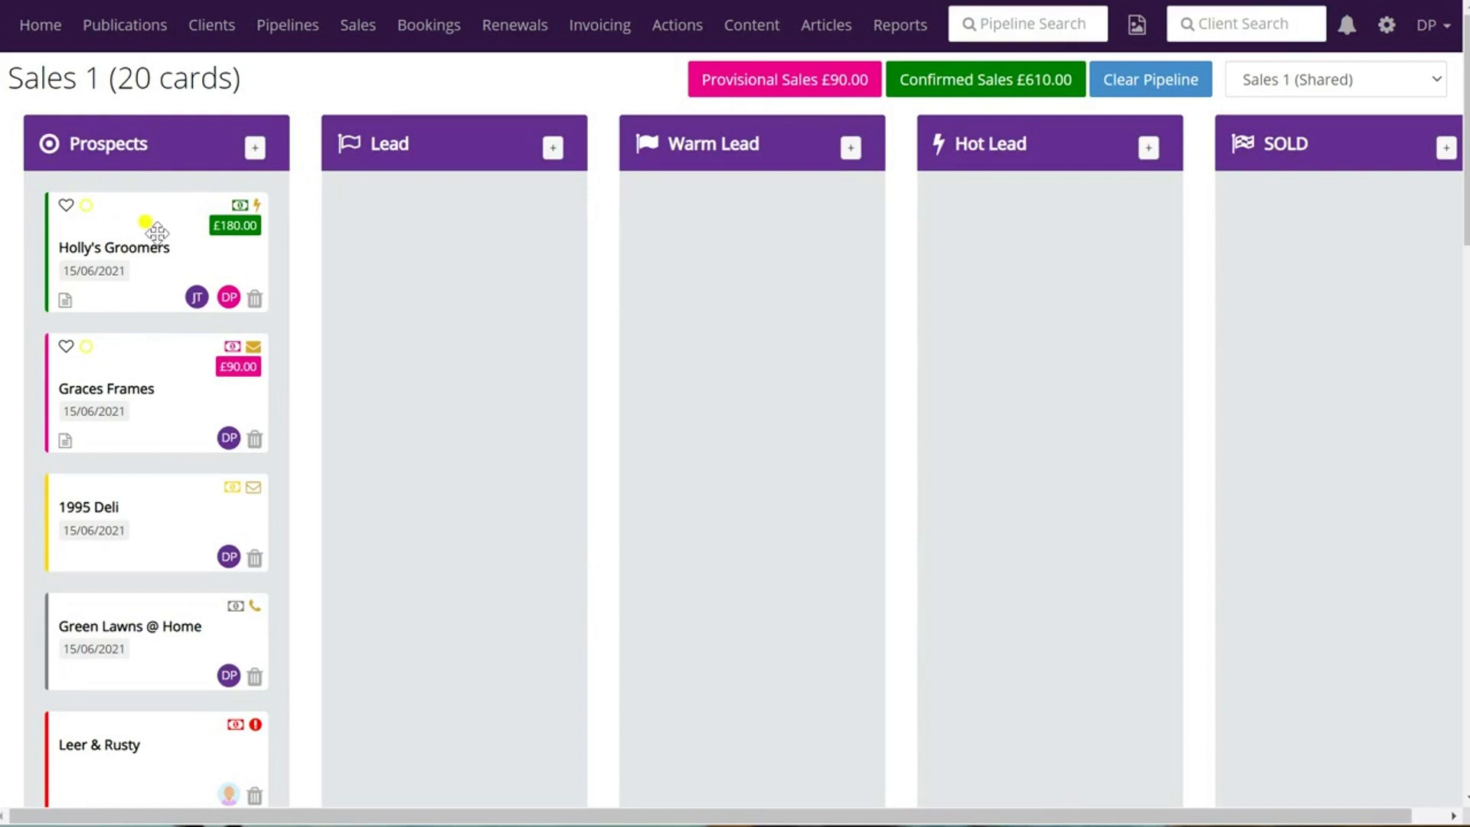
Advance the Holly's Groomers card from Prospects through Lead to Warm Lead and review its planned action without changing it
drag(154, 226, 436, 237)
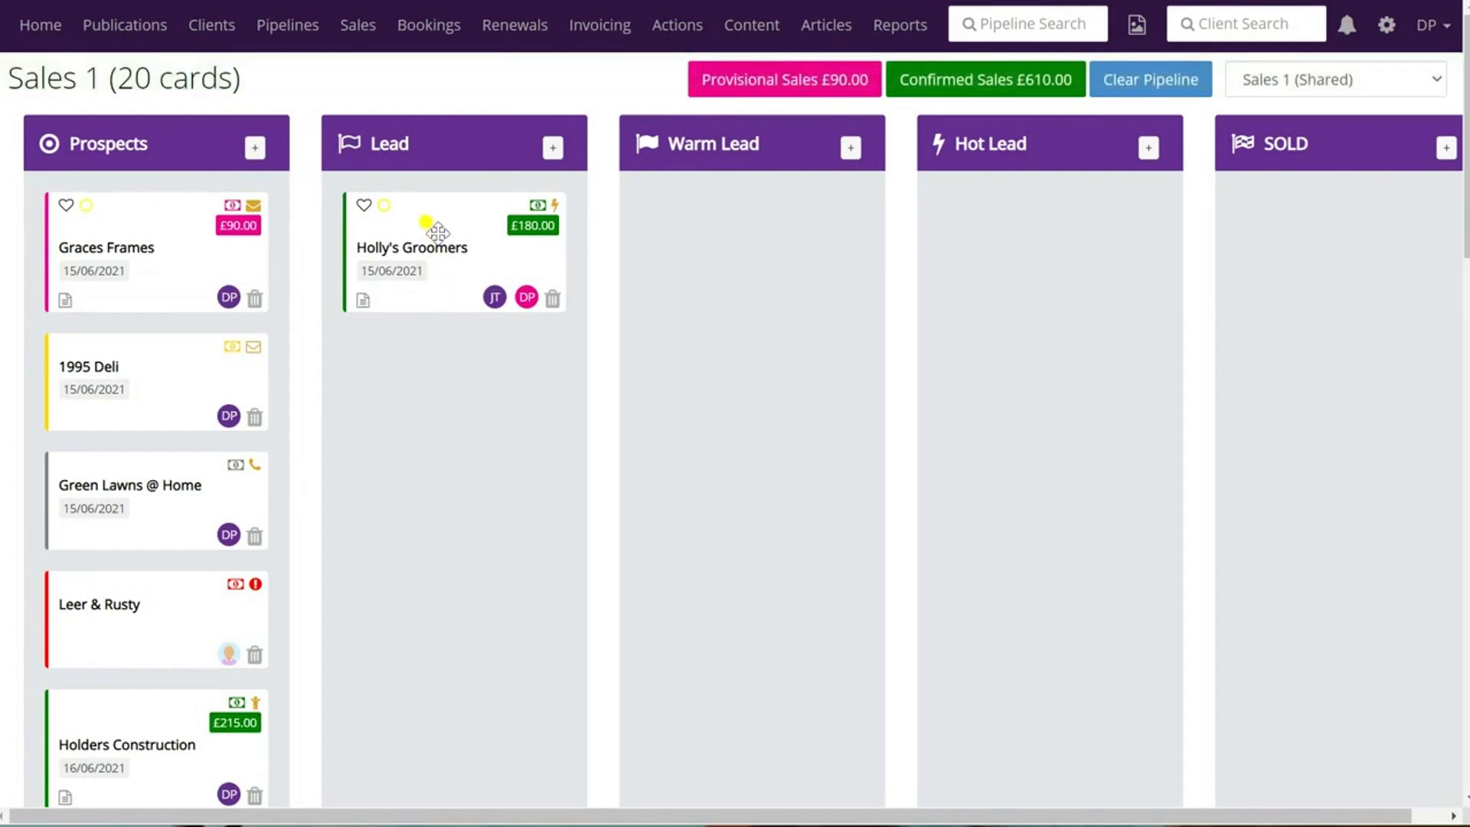
drag(438, 232, 740, 236)
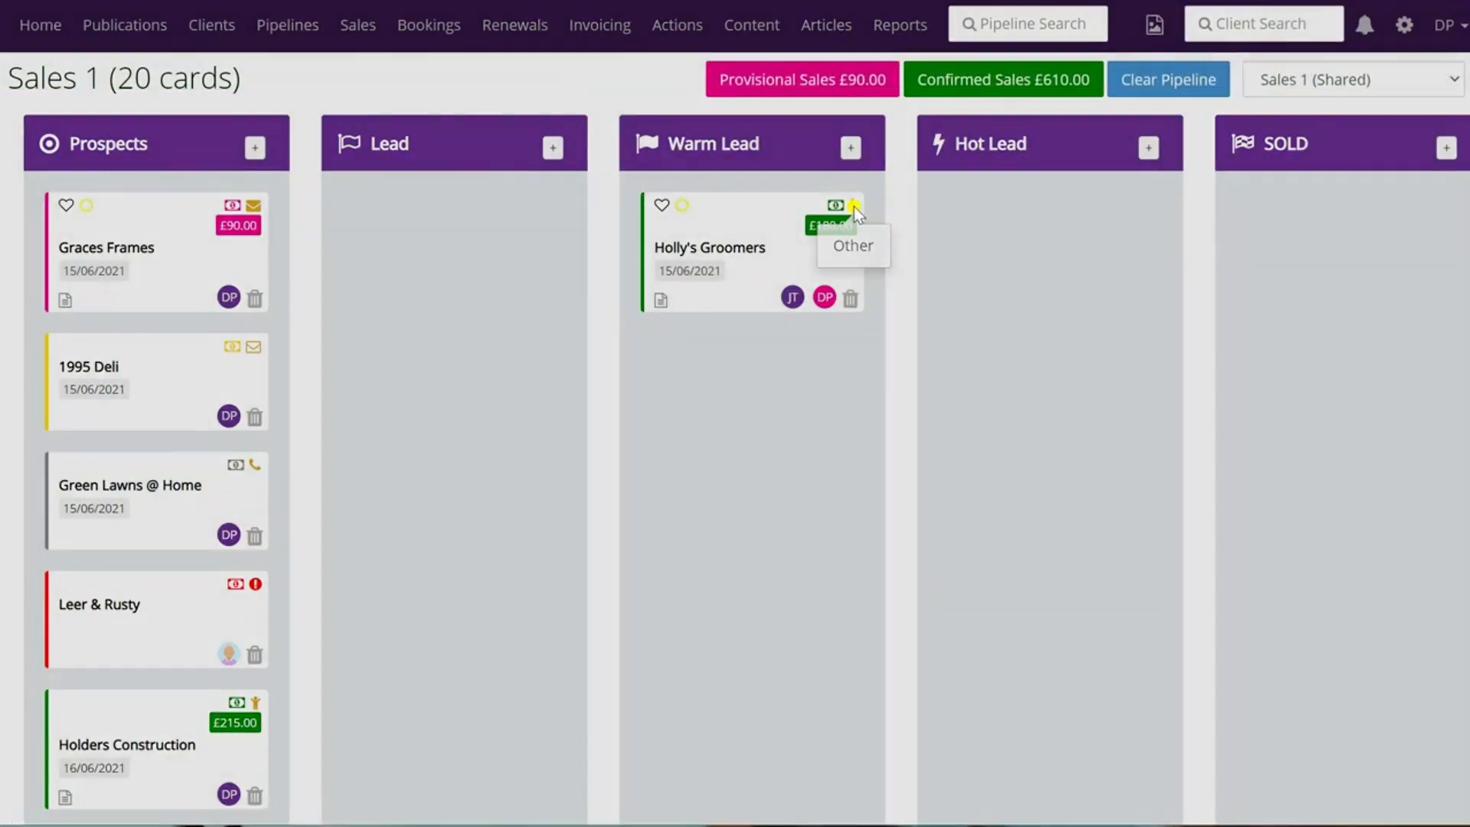
click(854, 207)
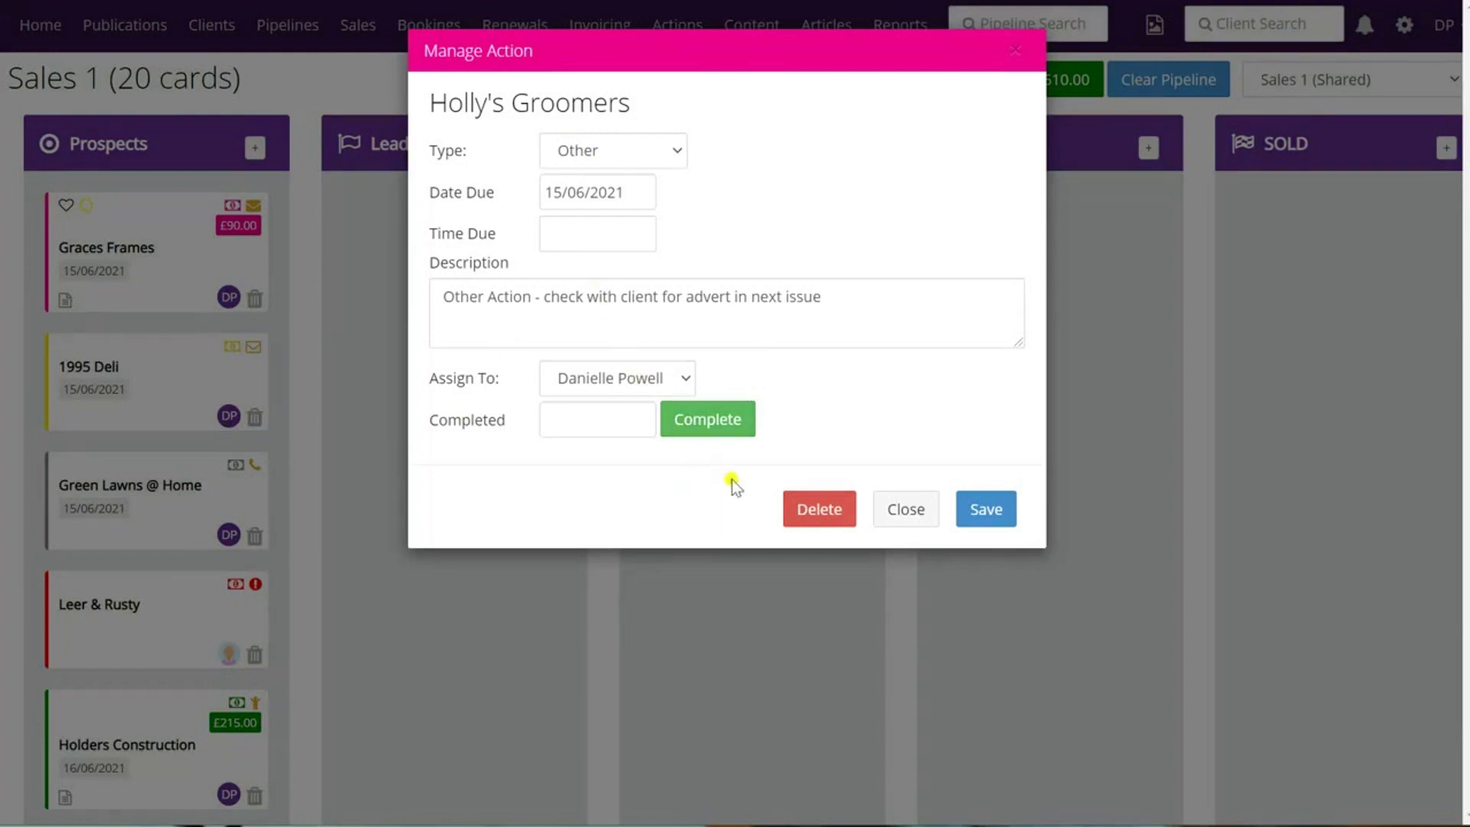
click(915, 509)
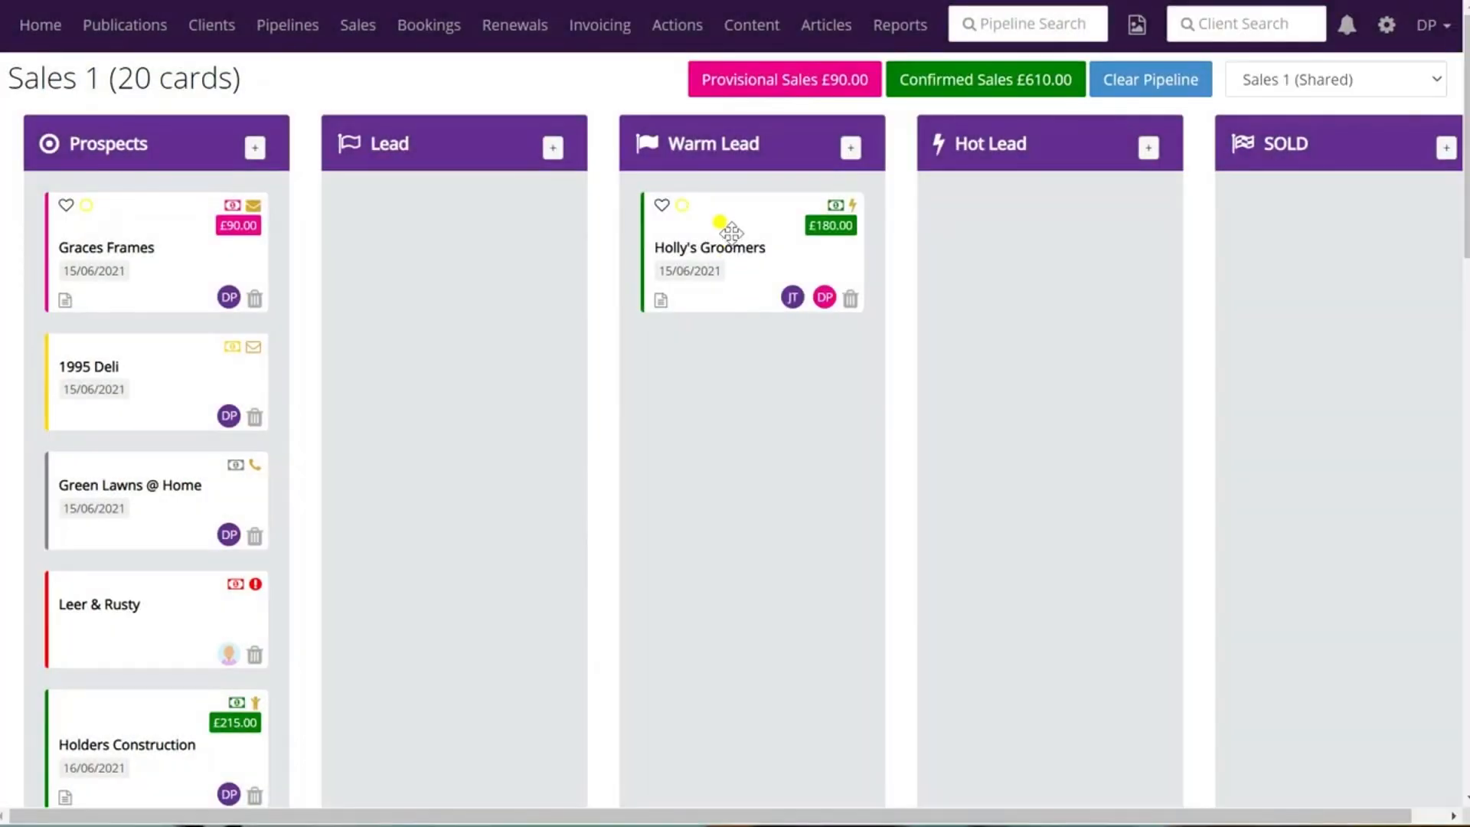
Move Holly's Groomers to SOLD, Graces Frames to Hot Lead, 1995 Deli to Warm Lead and Green Lawns @ Home to Lead
drag(731, 232, 1313, 221)
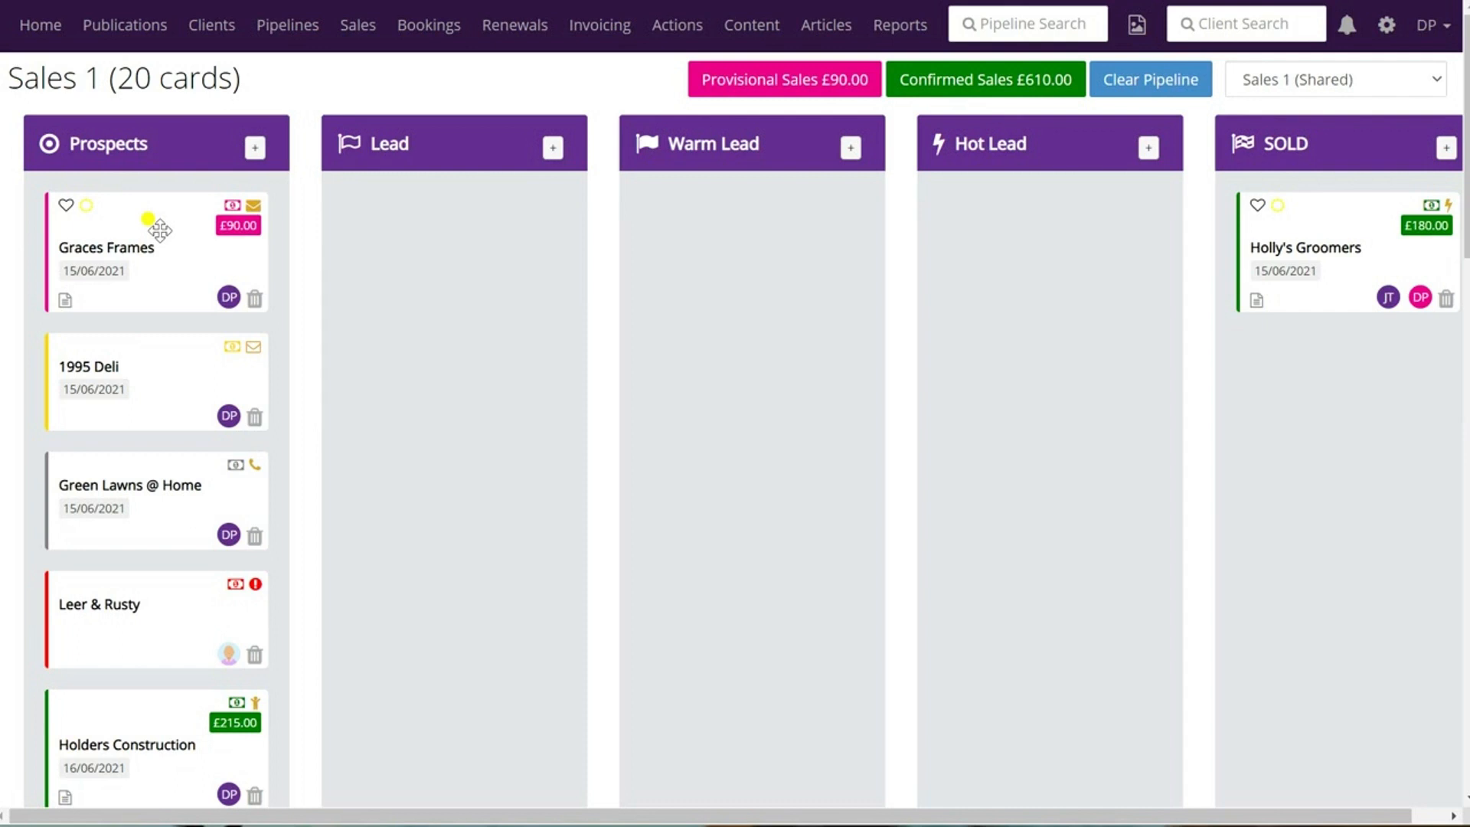
drag(160, 229, 1063, 223)
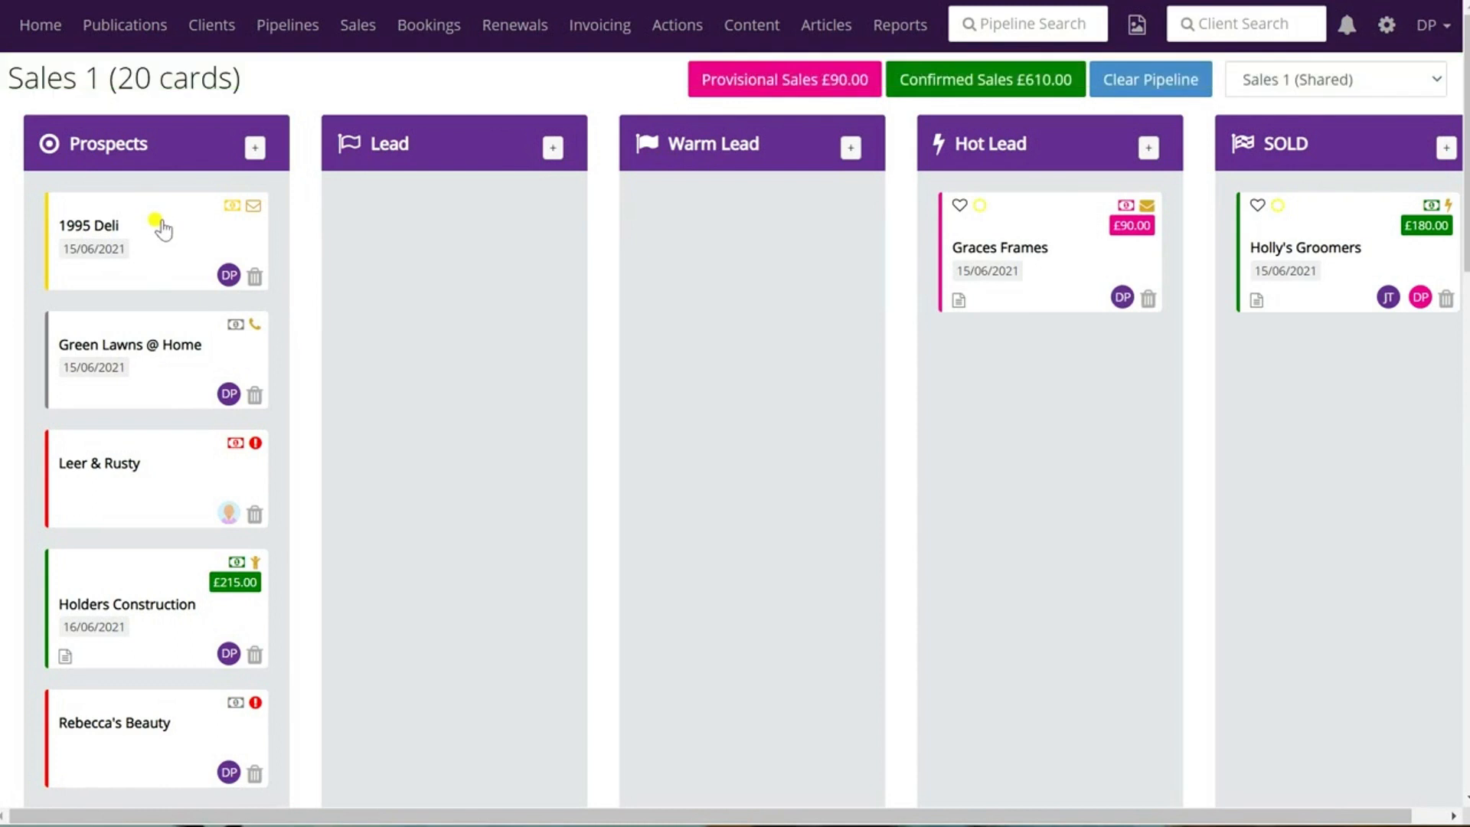
drag(171, 223, 777, 223)
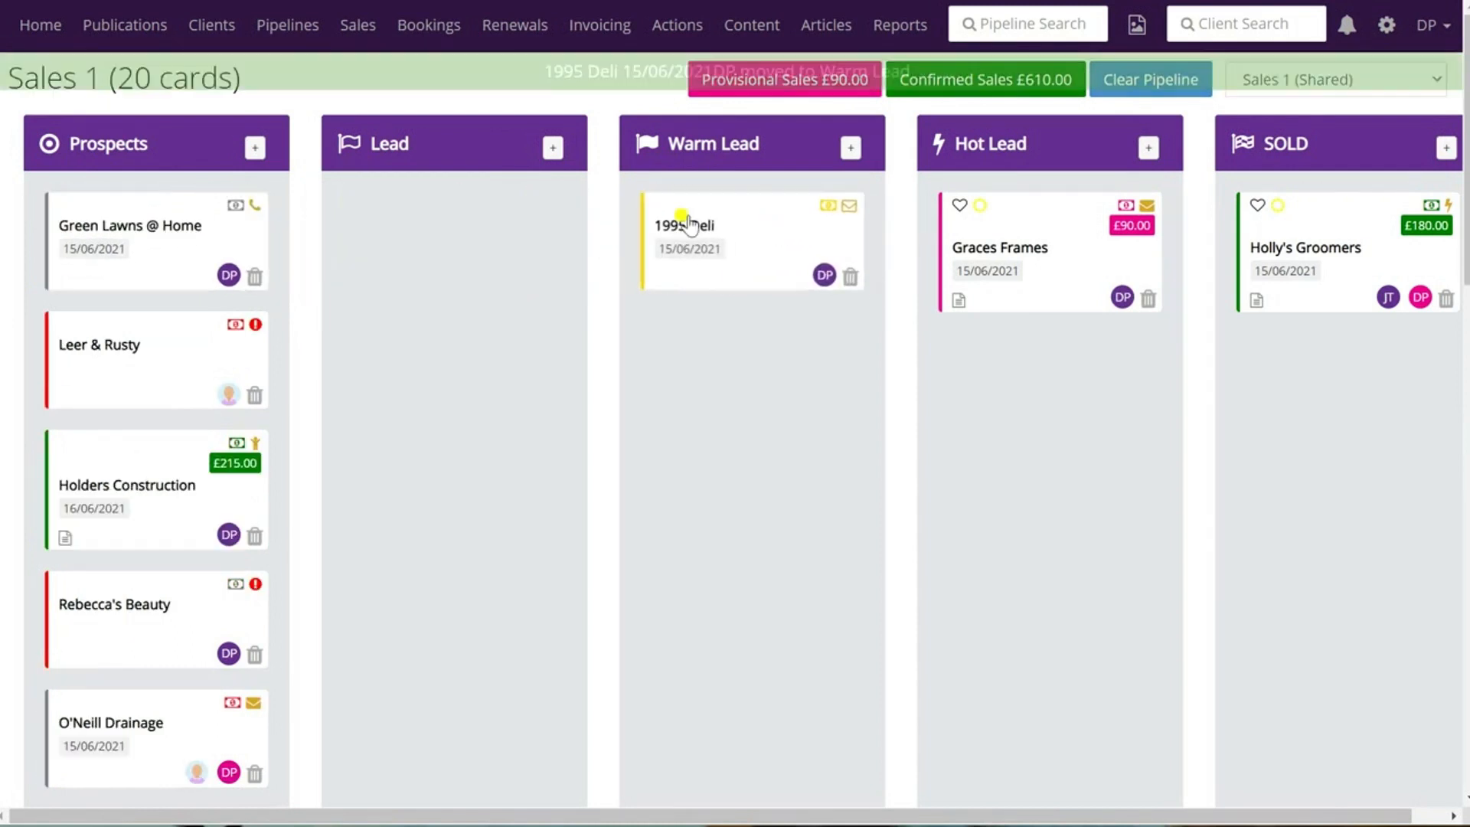
mouse_move(246, 215)
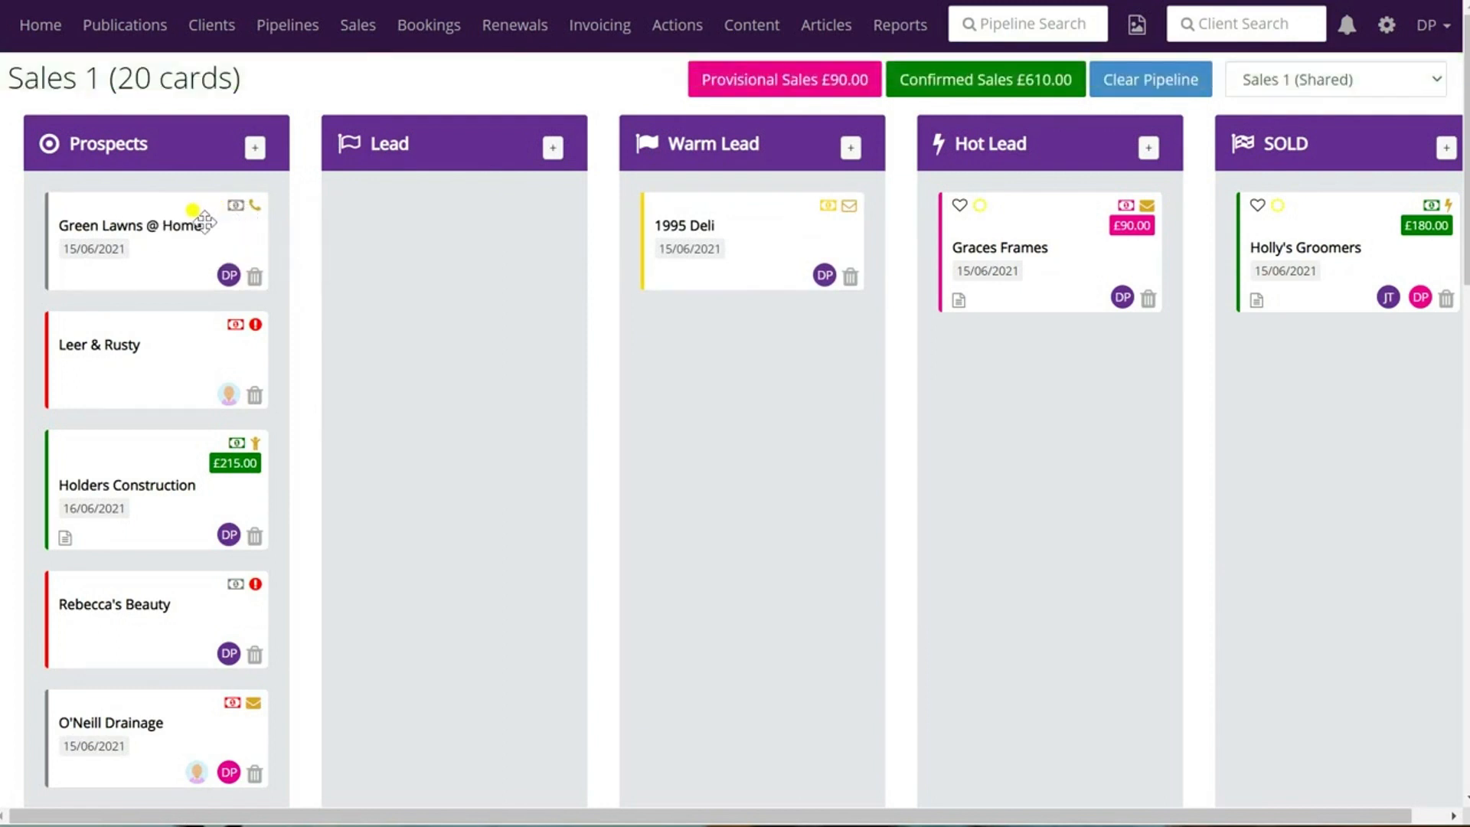
drag(209, 255, 483, 256)
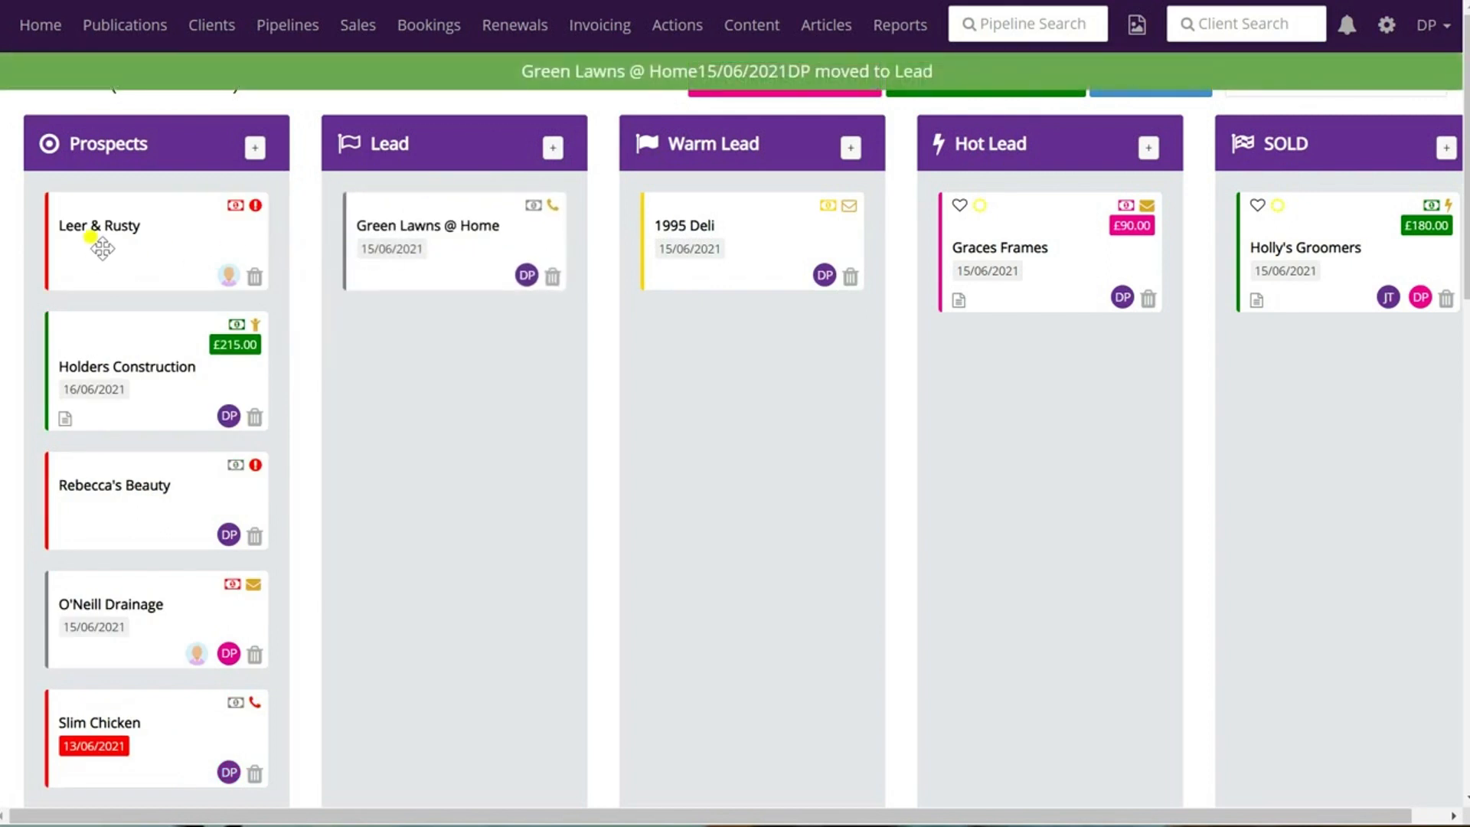
Check the booking and action status of the remaining Prospects cards and move the O'Neill Drainage card to Lead
mouse_move(236, 206)
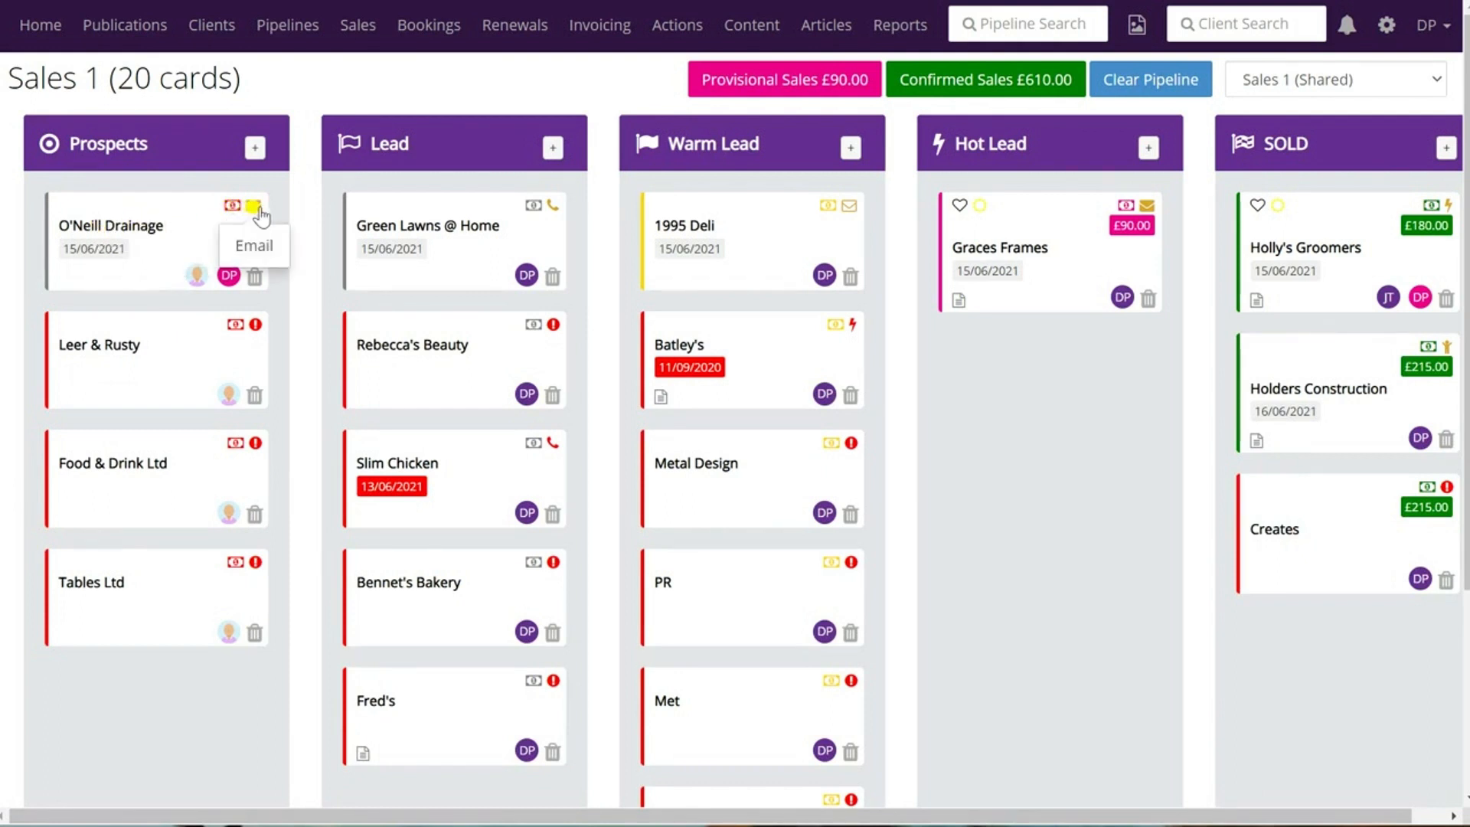
mouse_move(110, 263)
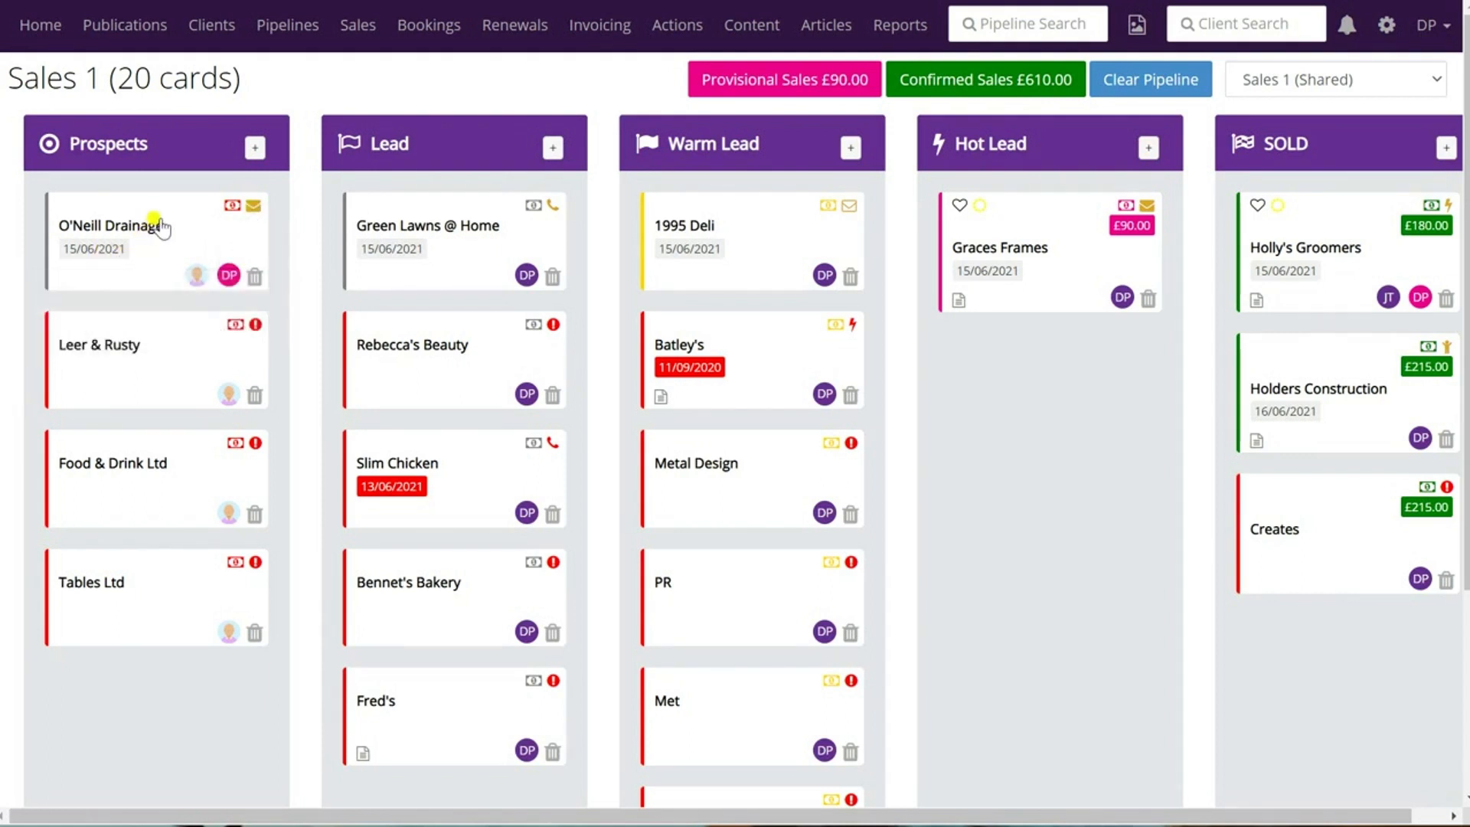
drag(196, 218, 473, 206)
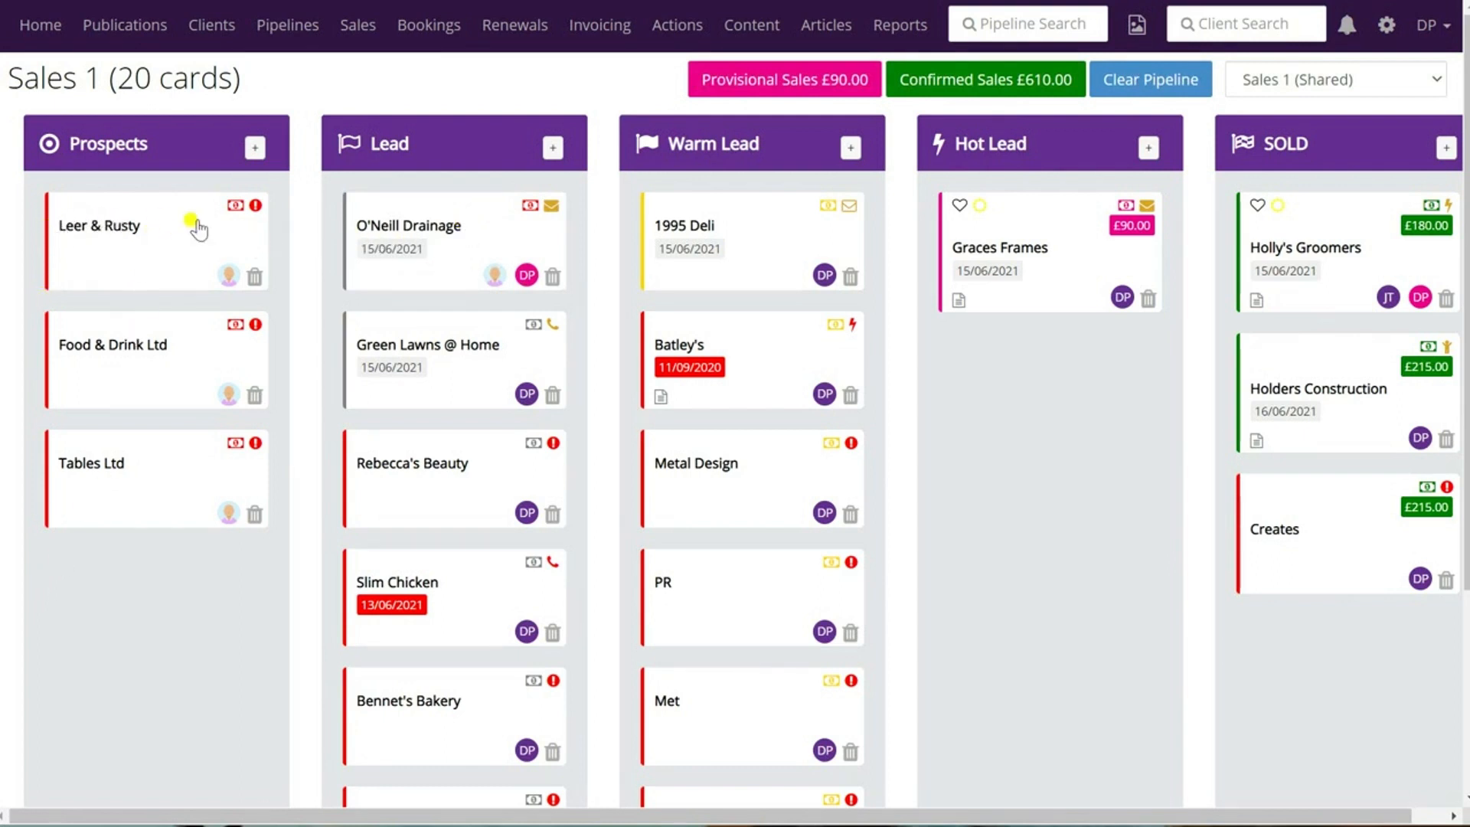
Check the action types on the pipeline cards and open the Contact Types admin list
mouse_move(245, 219)
mouse_move(554, 565)
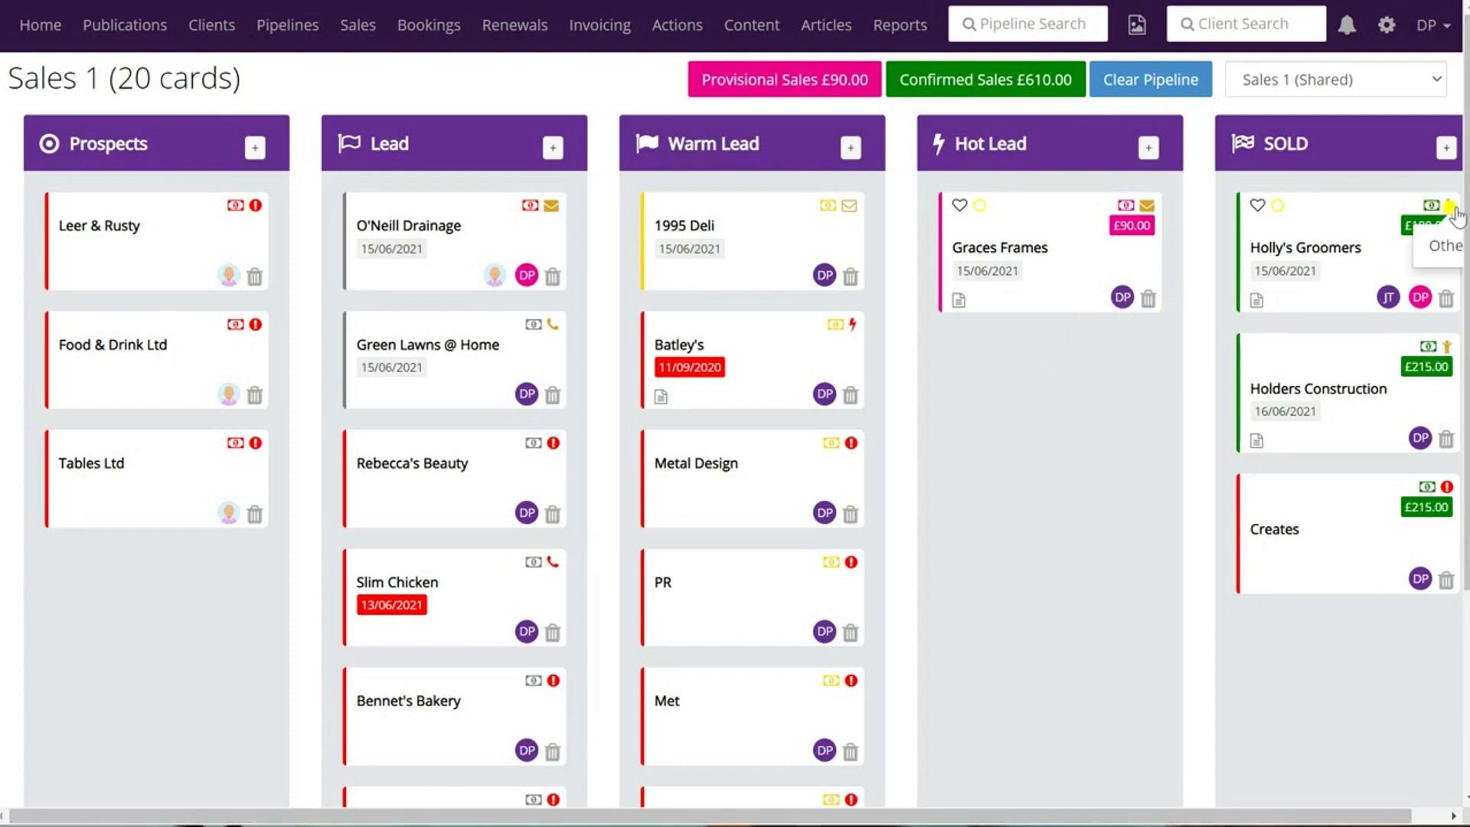
click(1389, 26)
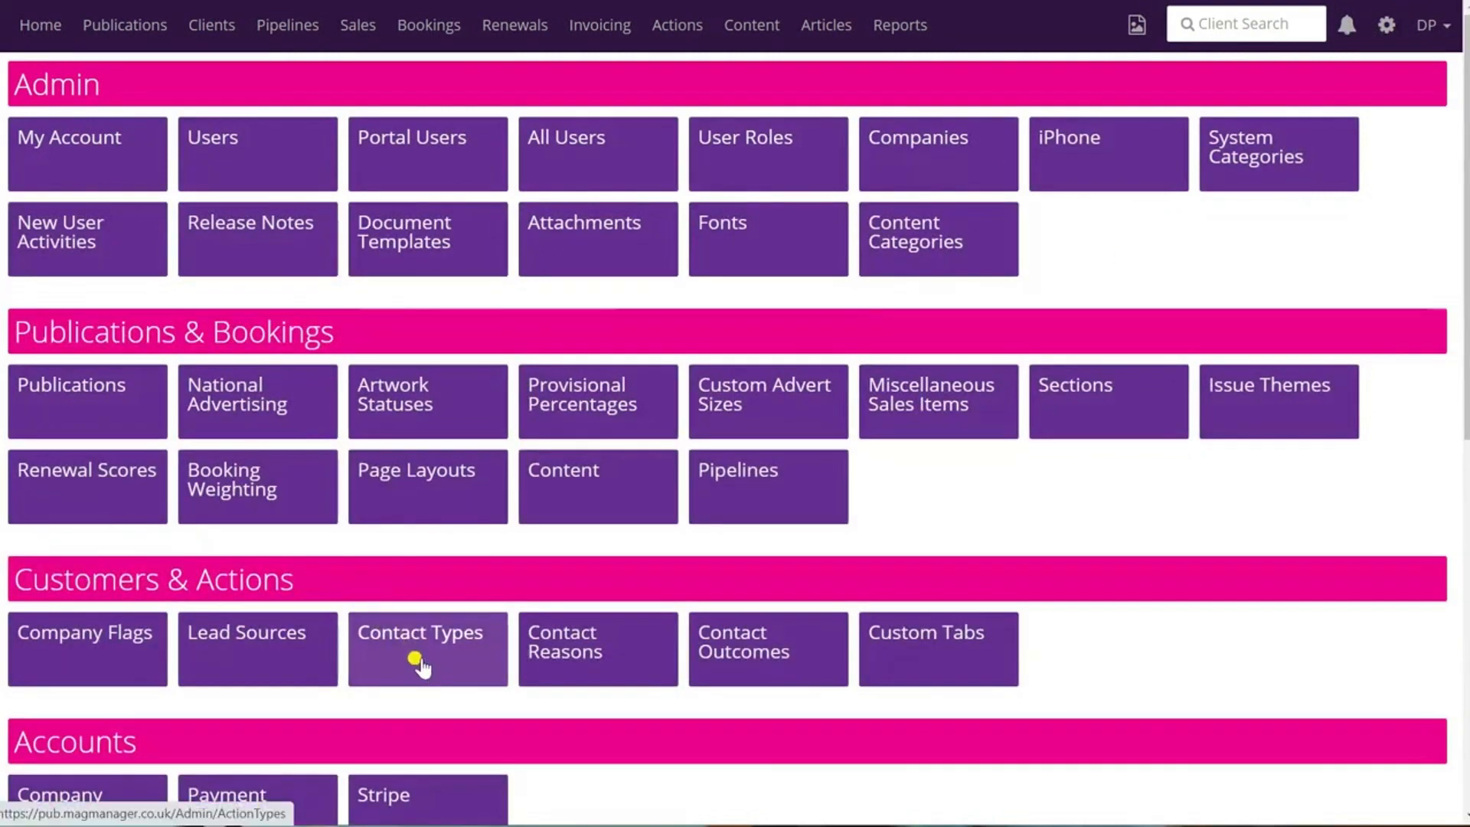
click(420, 666)
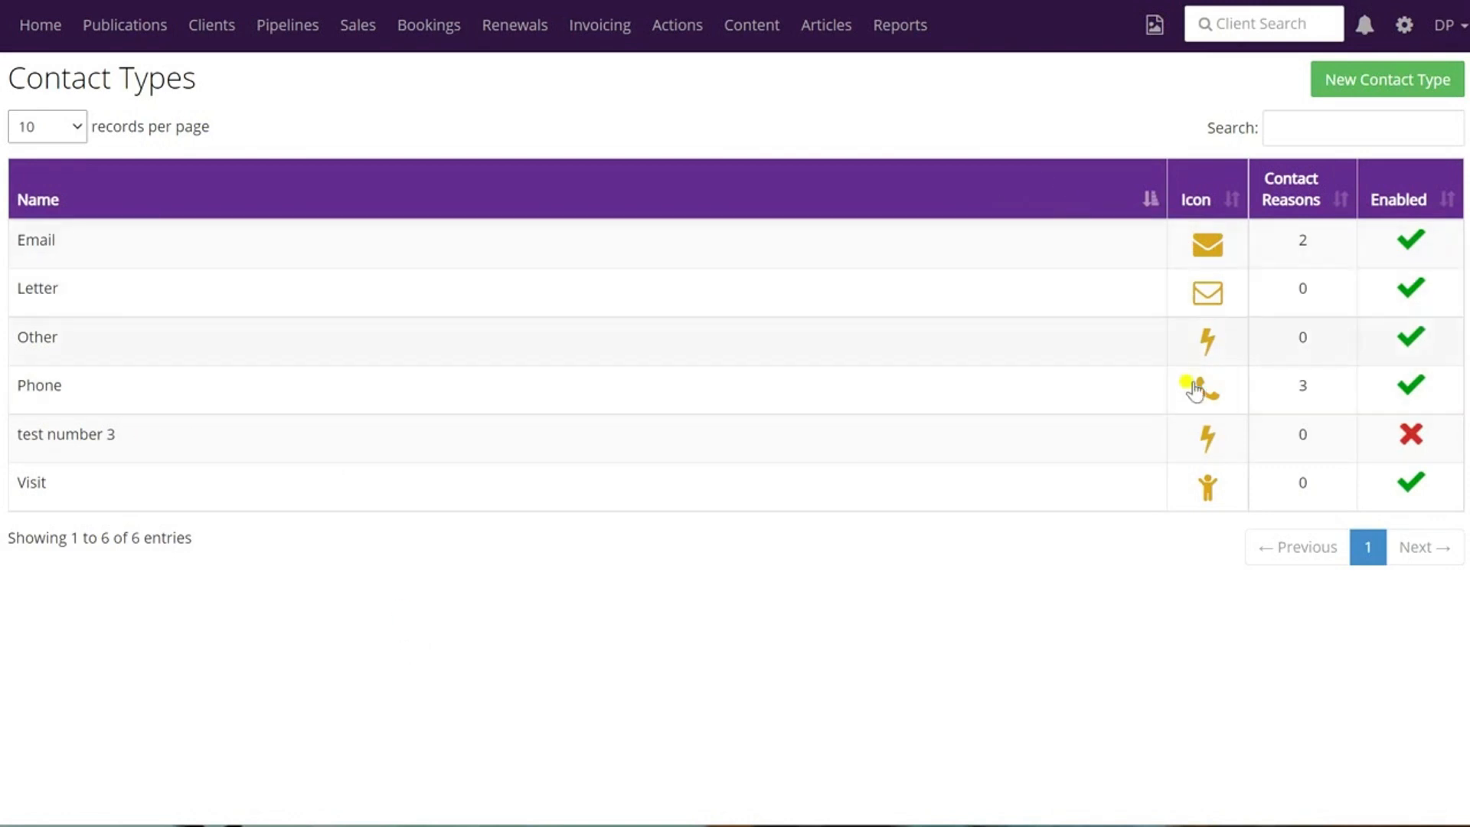
Review the Email contact type's icon and colour options and the blank new contact type form without saving
click(105, 245)
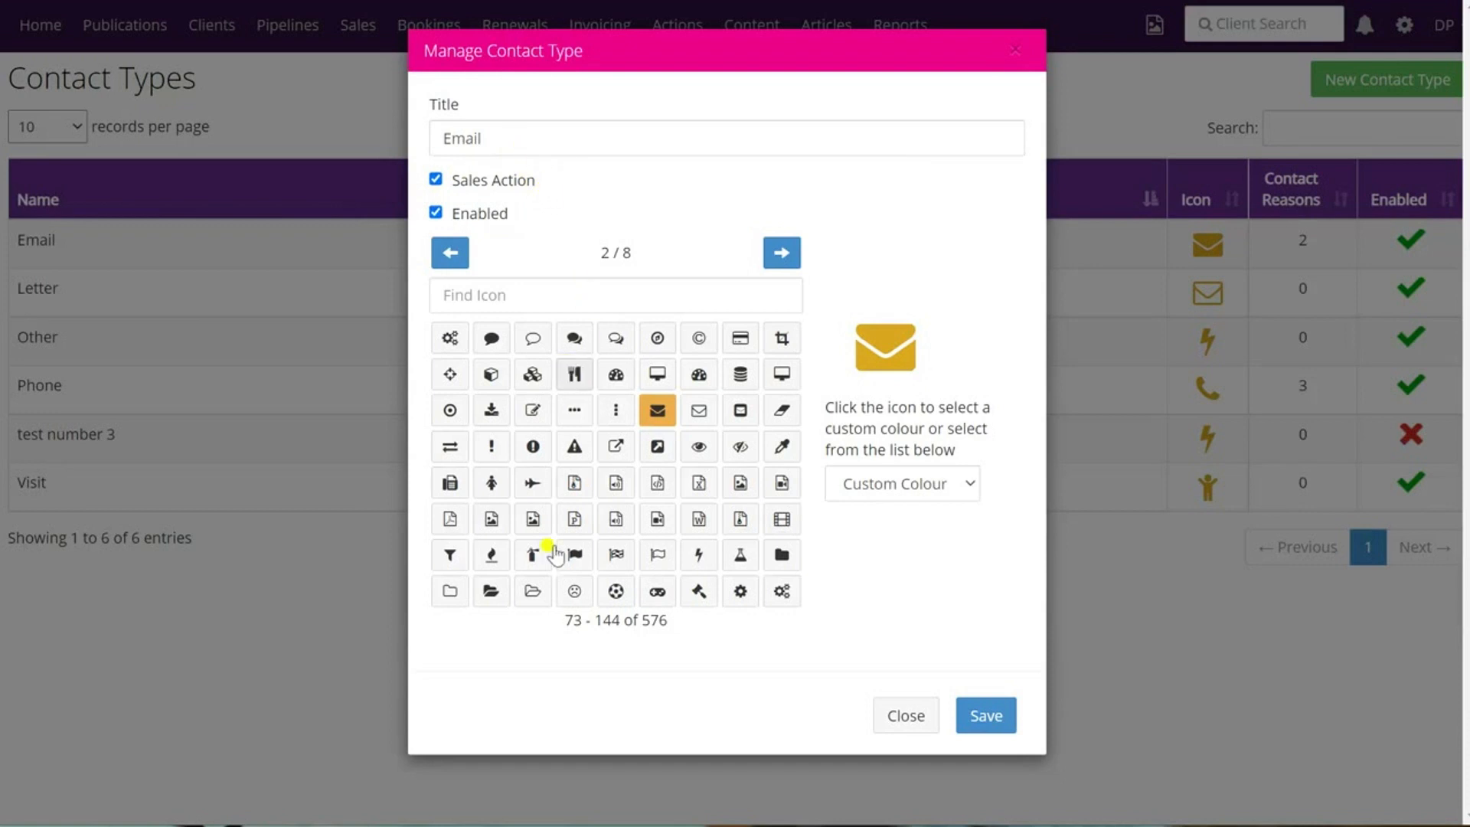
click(968, 485)
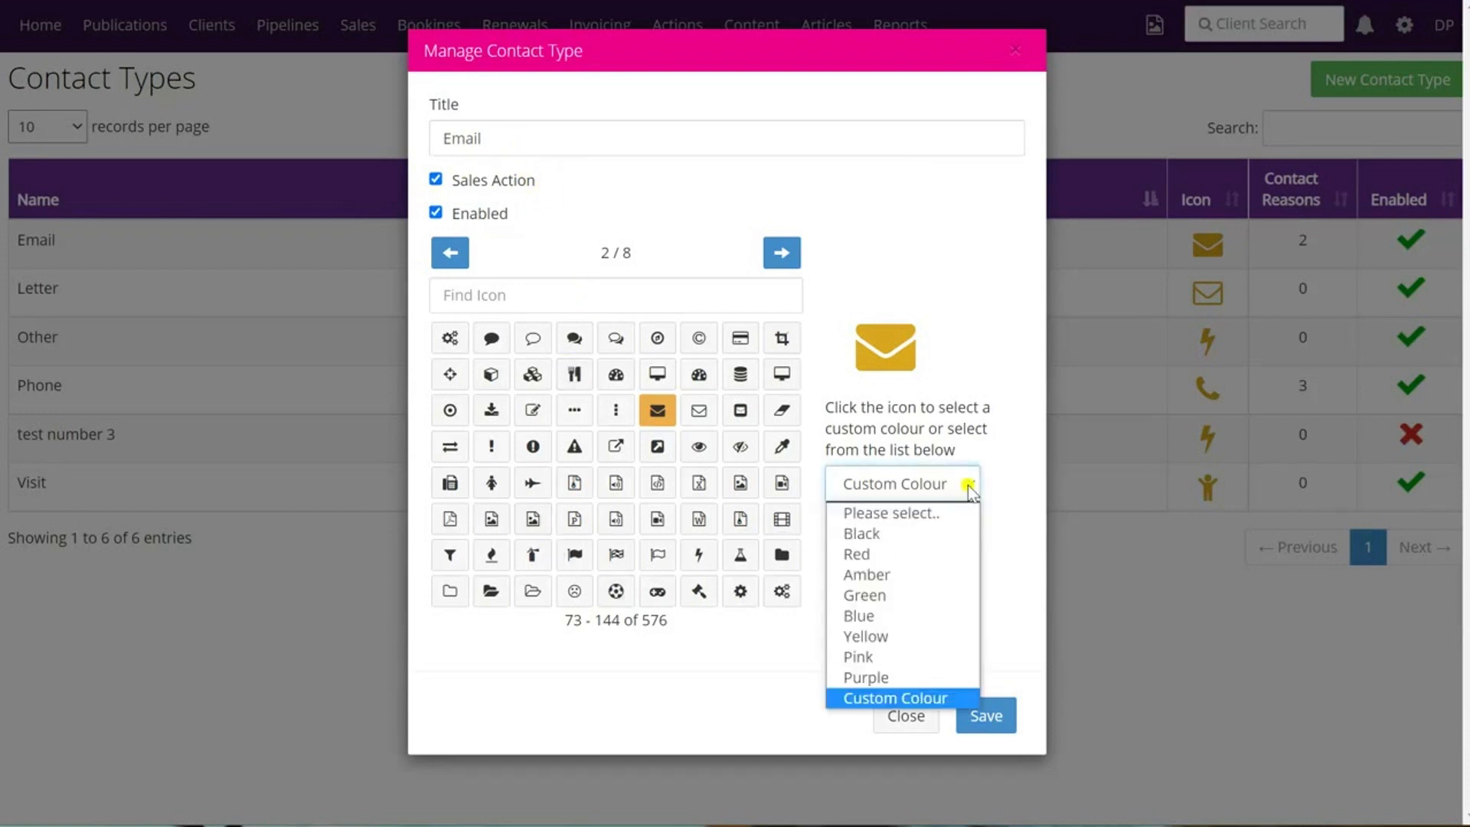
click(968, 487)
click(924, 718)
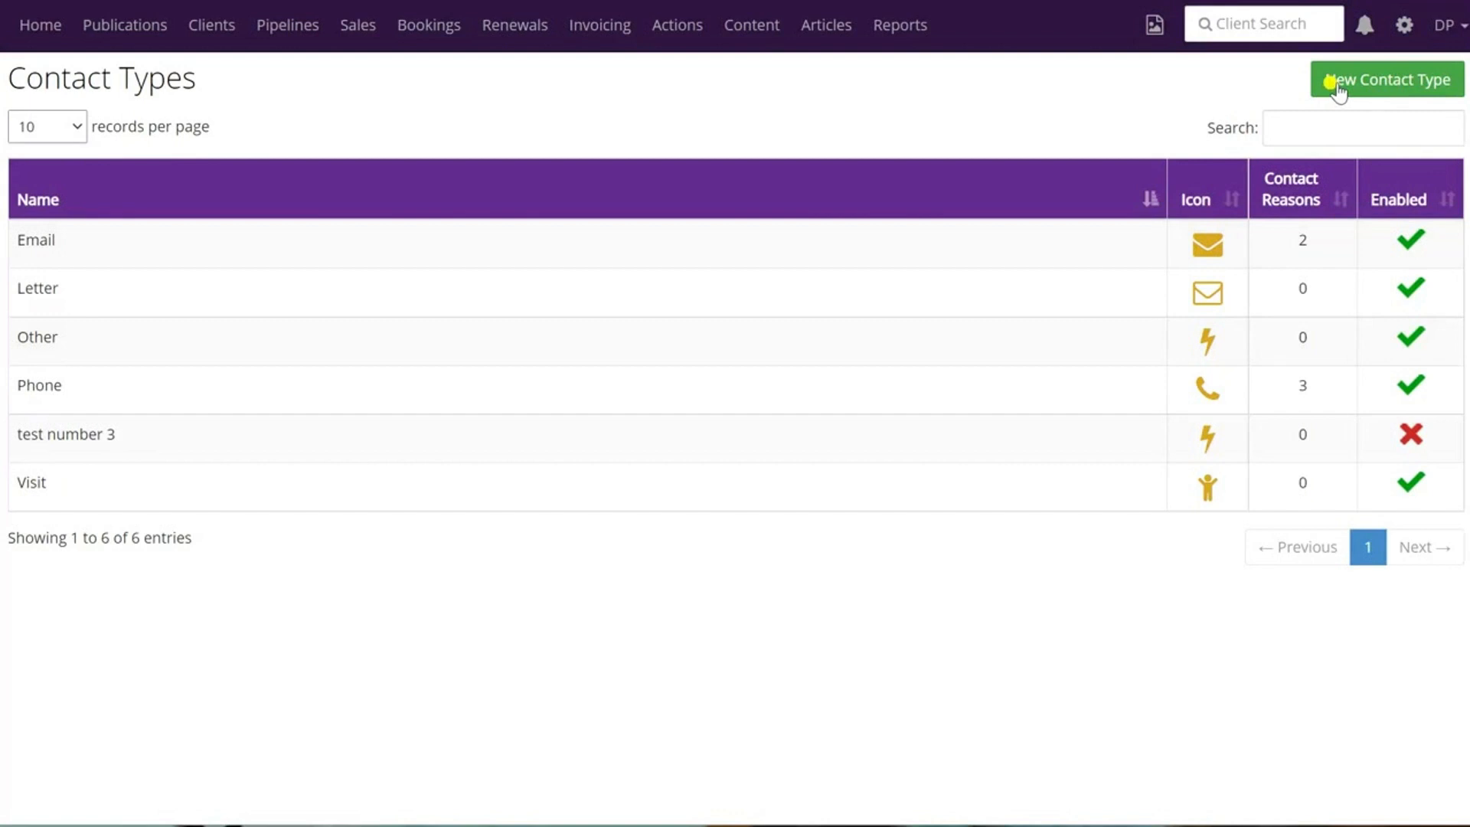
click(1381, 81)
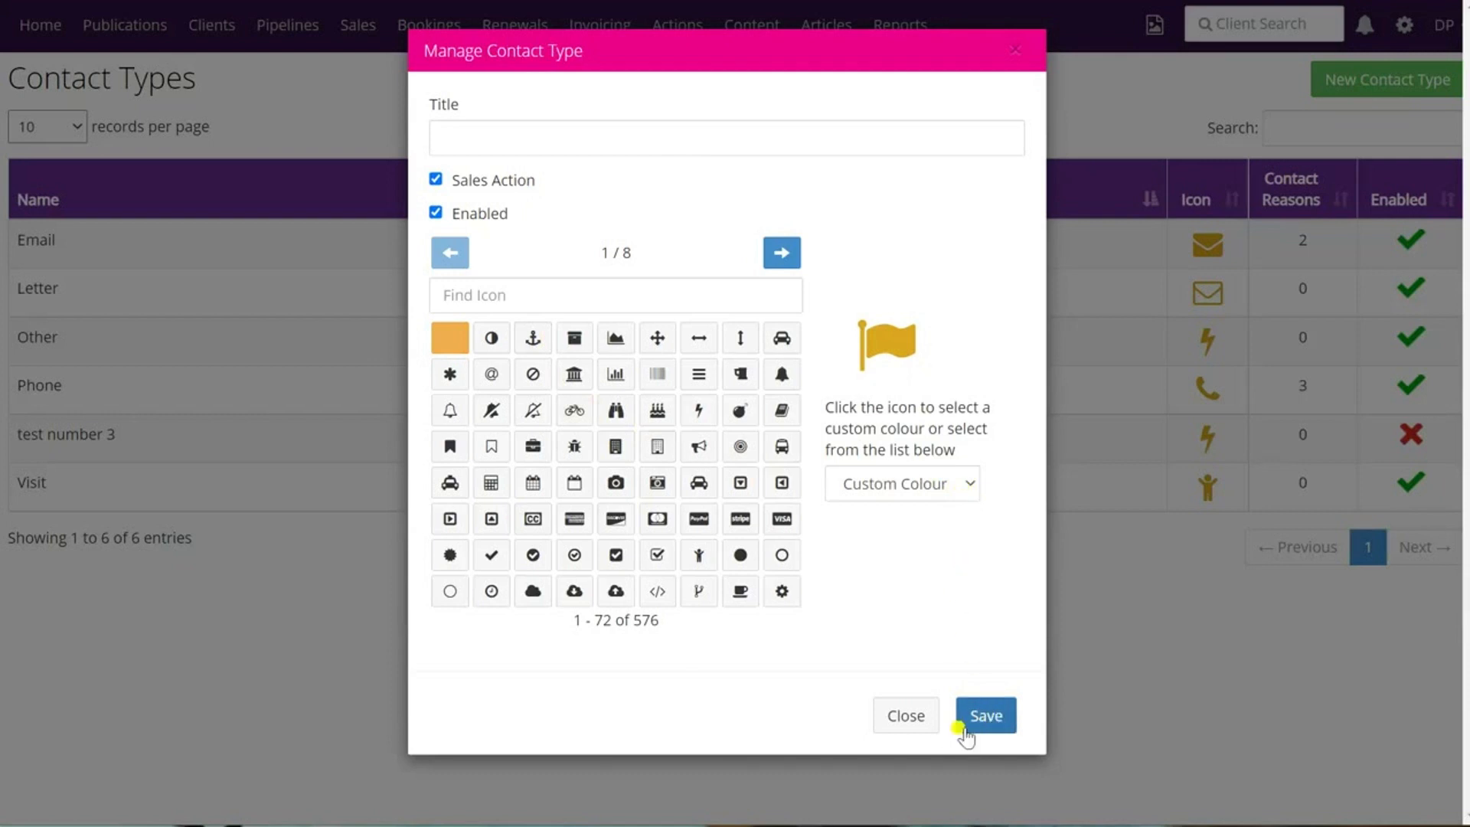
click(908, 719)
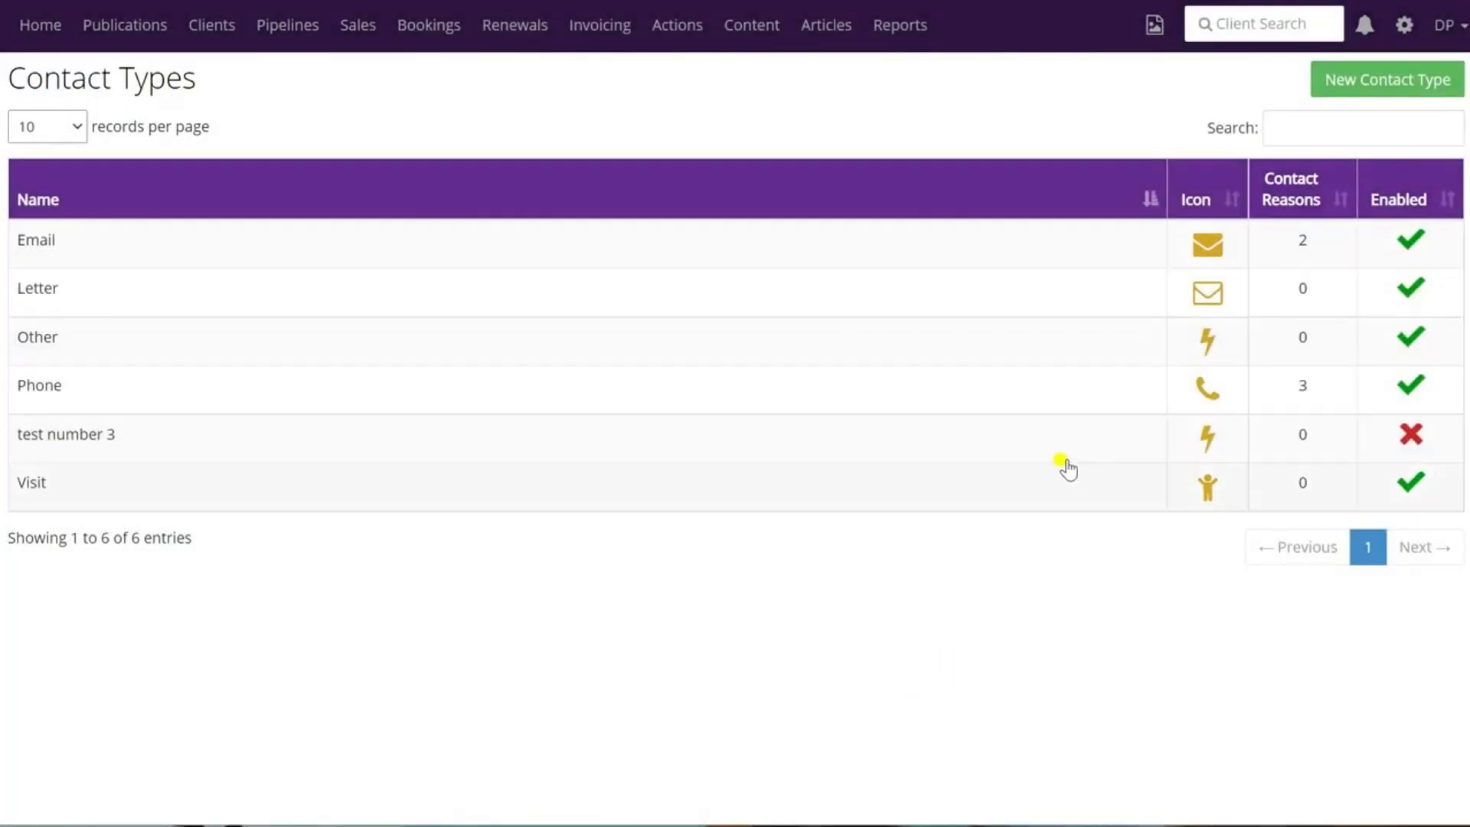
Delete the TEST pipeline from the Pipelines admin list
click(1409, 31)
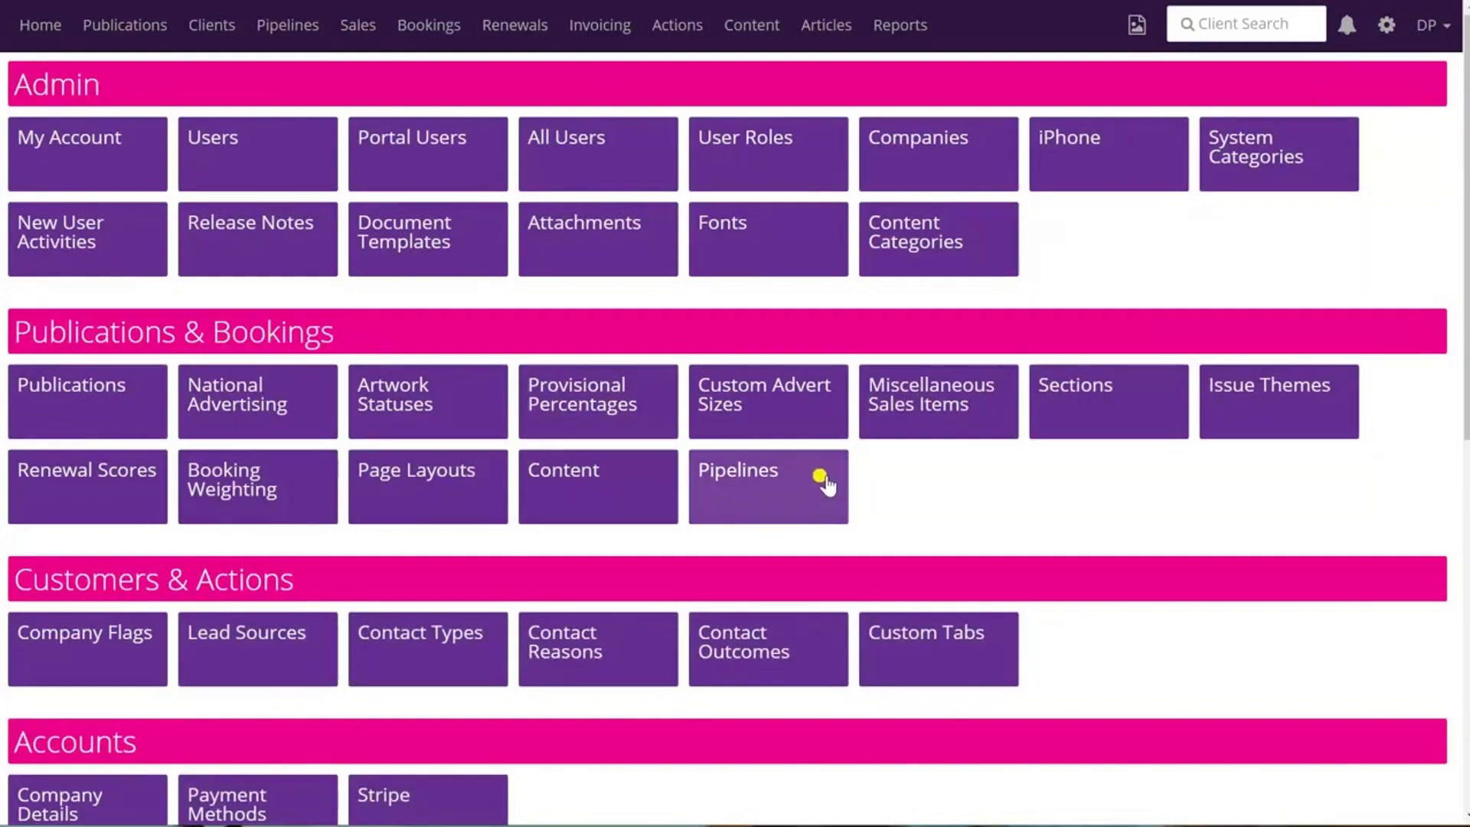
click(768, 484)
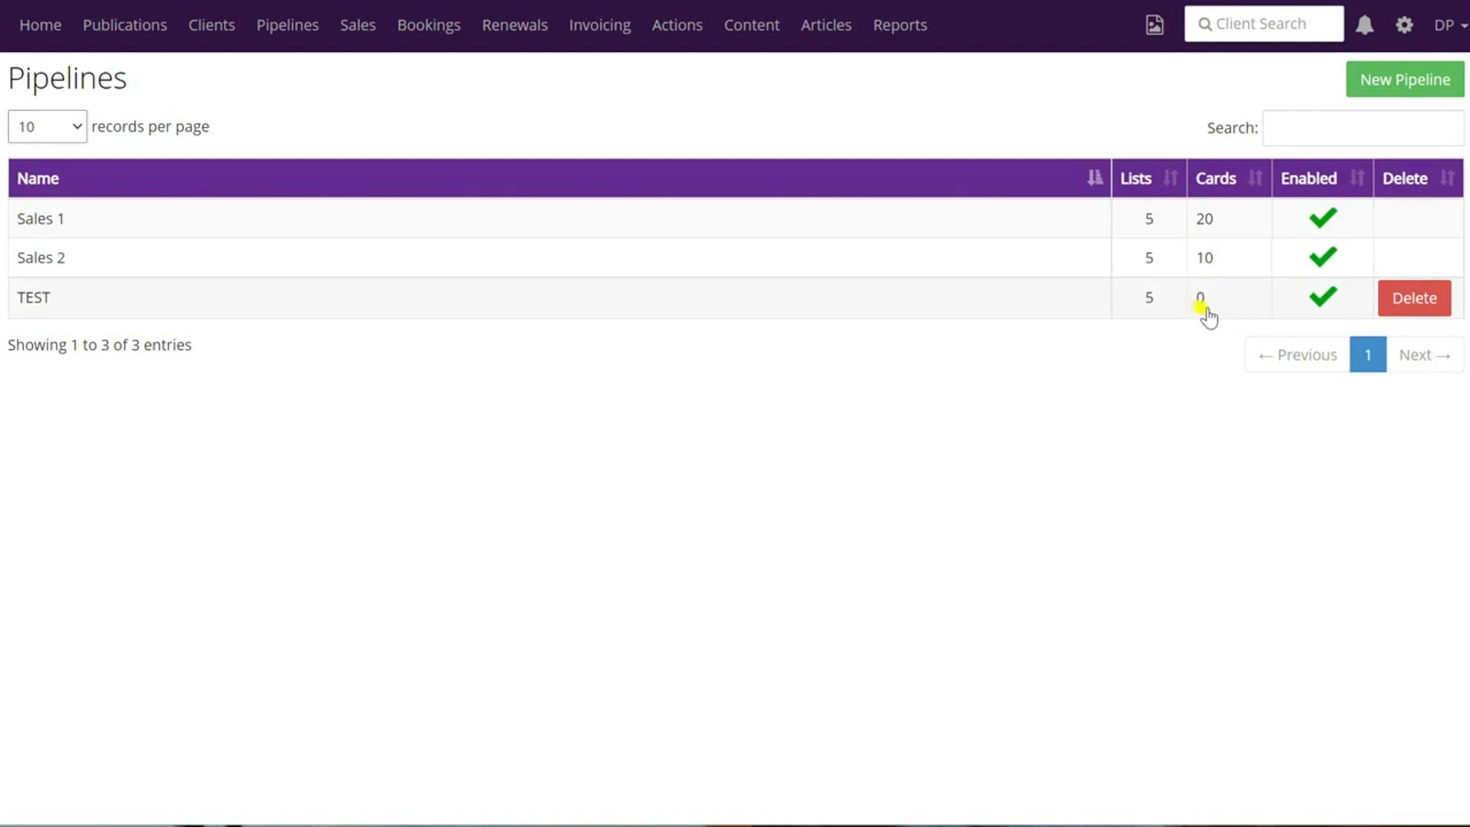
click(1429, 299)
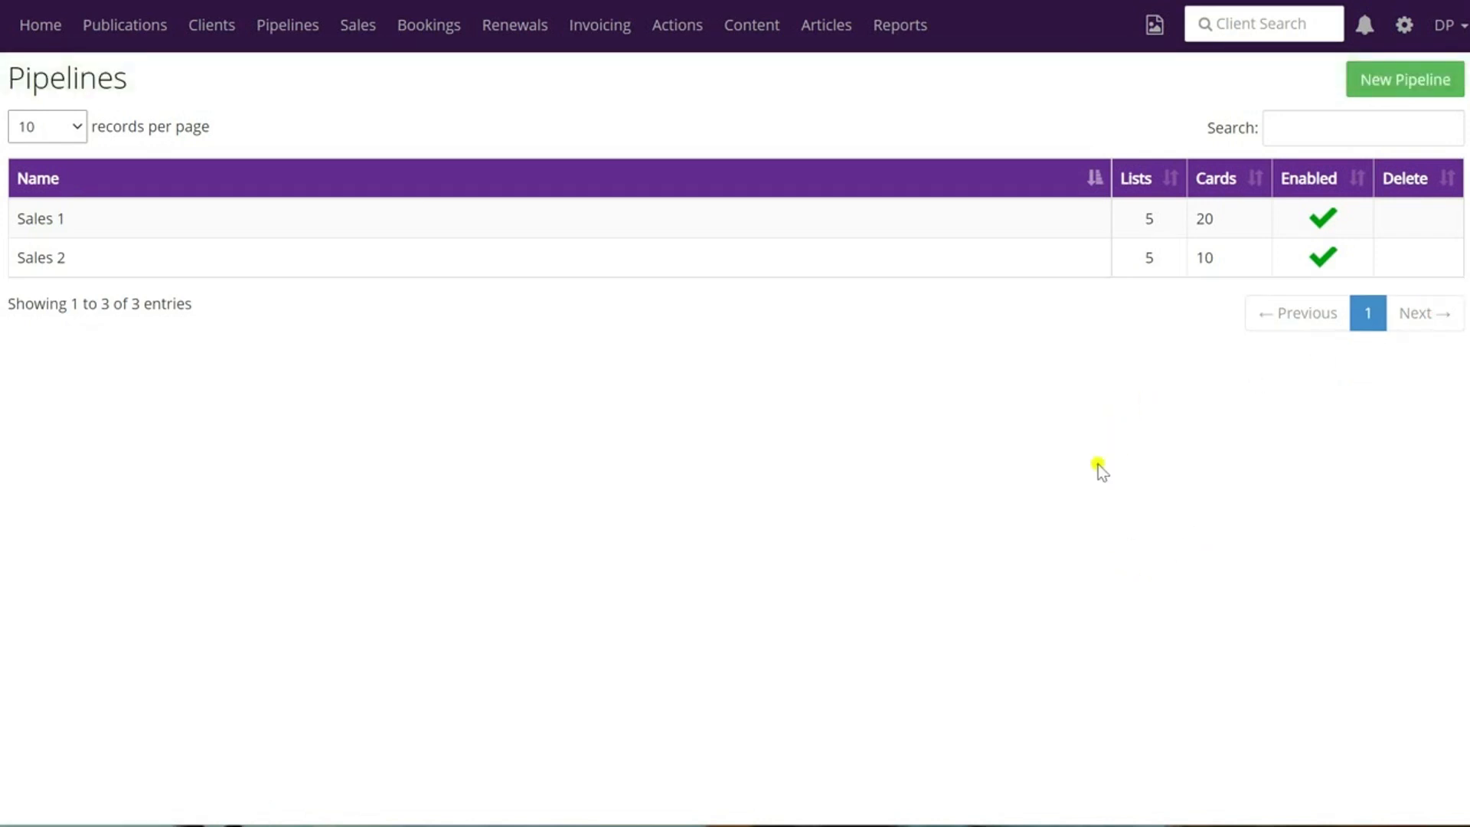
Open the Sales 1 pipeline settings and review the SOLD list's handle, icon and colour options without saving changes
click(79, 222)
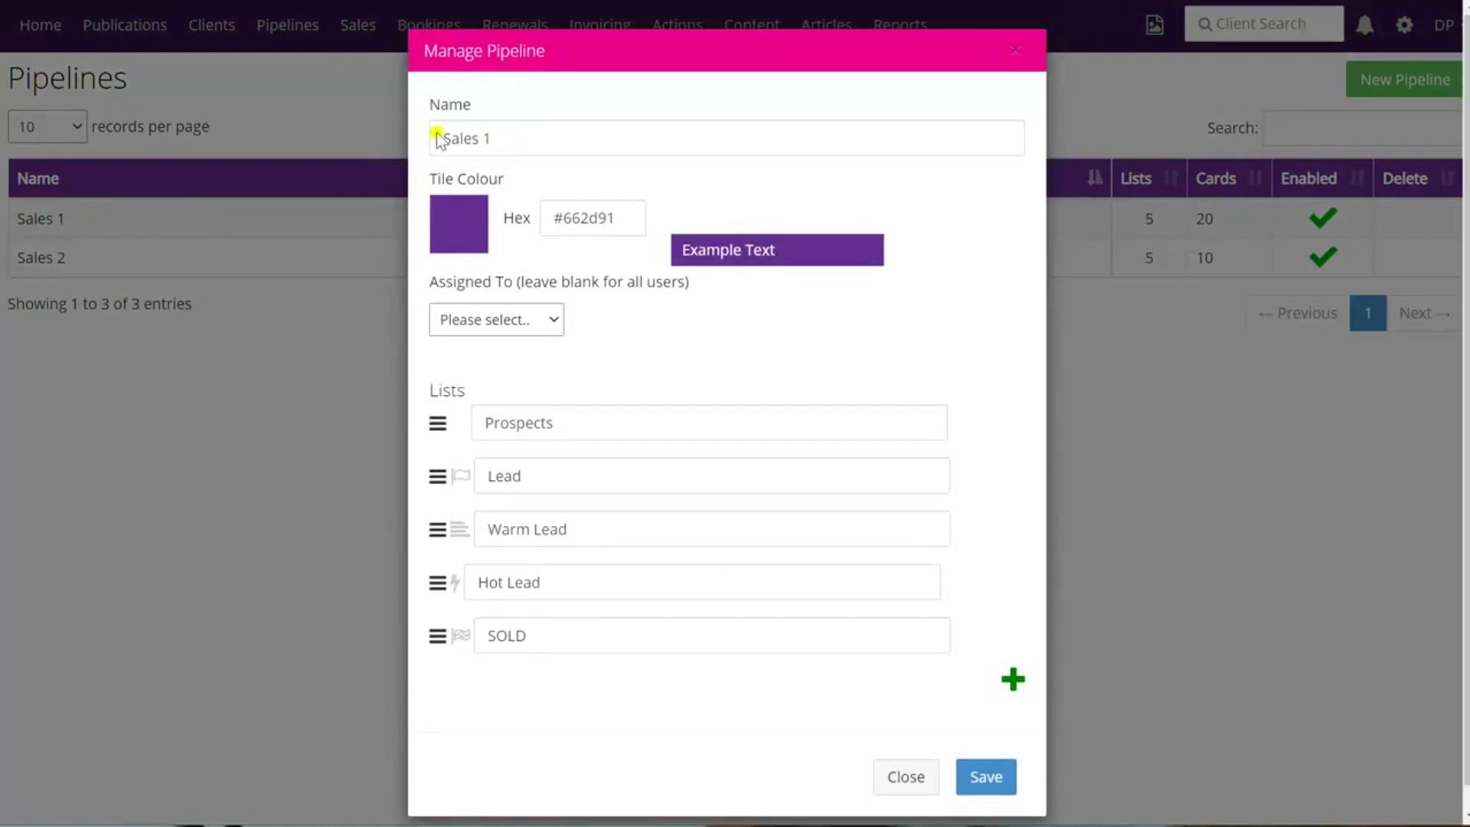
scroll(706, 349, down, 1)
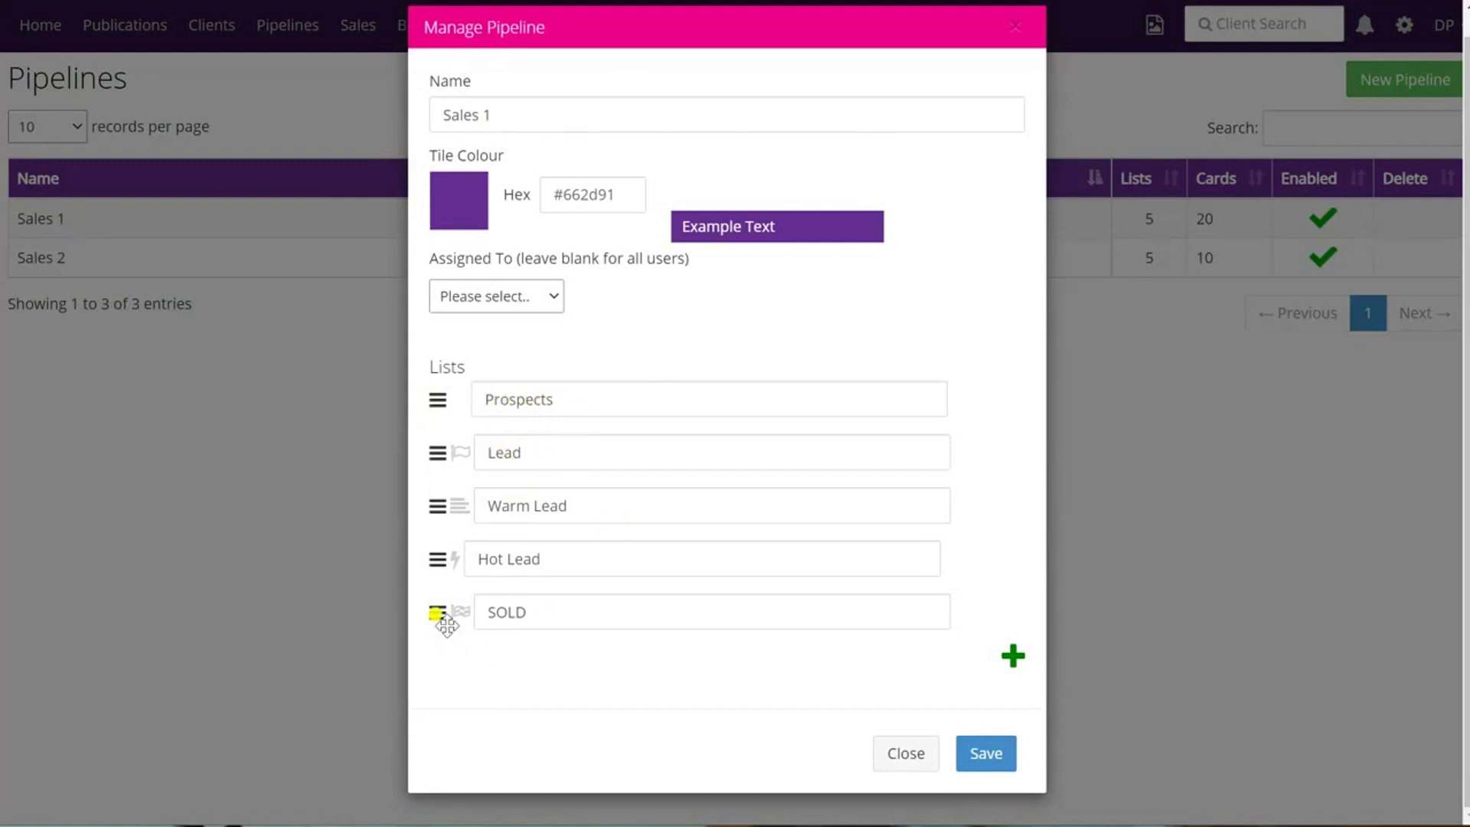
mouse_move(436, 623)
mouse_down()
mouse_move(453, 449)
mouse_move(450, 664)
mouse_move(450, 639)
mouse_up()
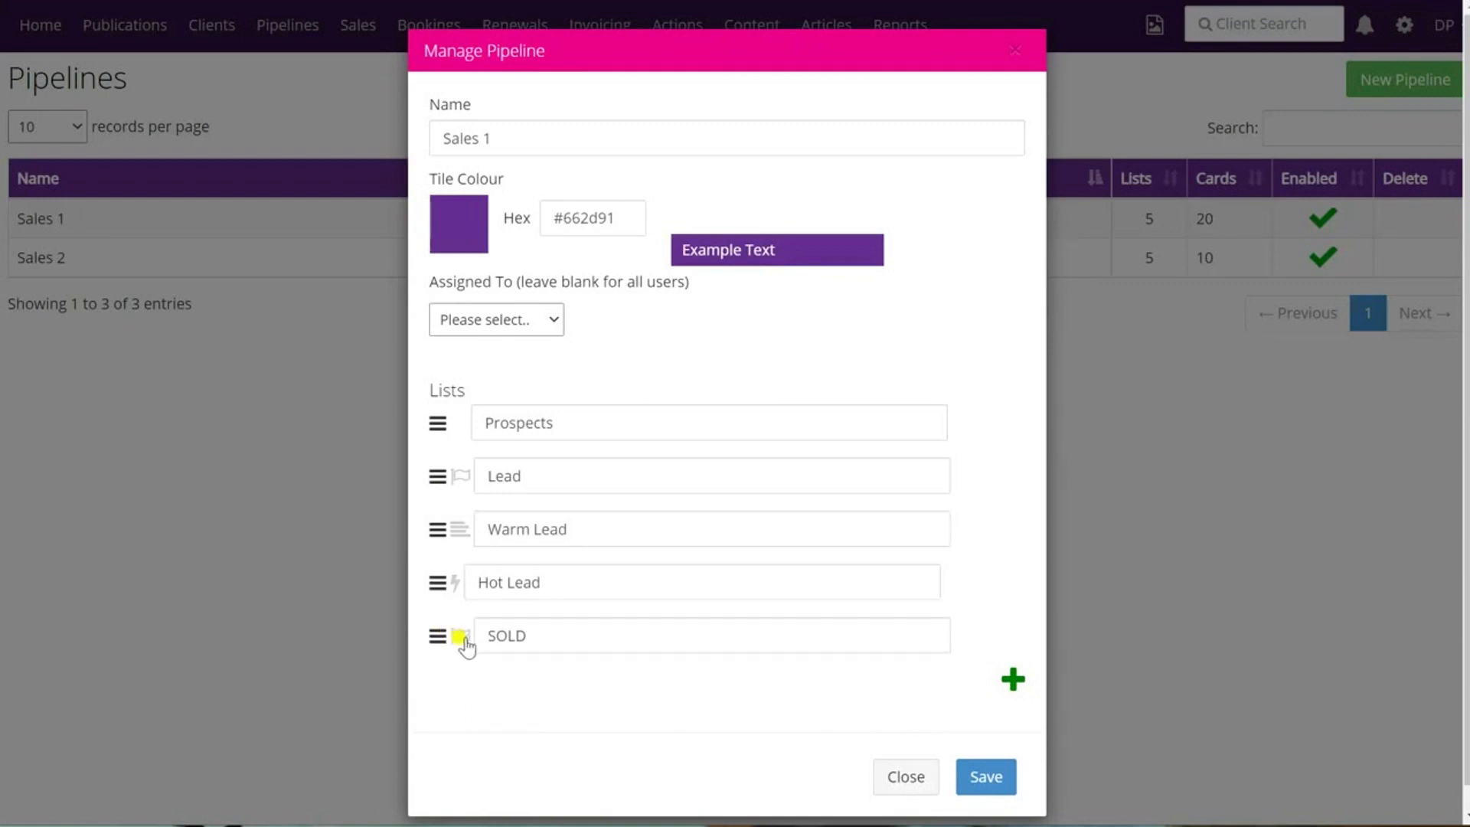
click(462, 637)
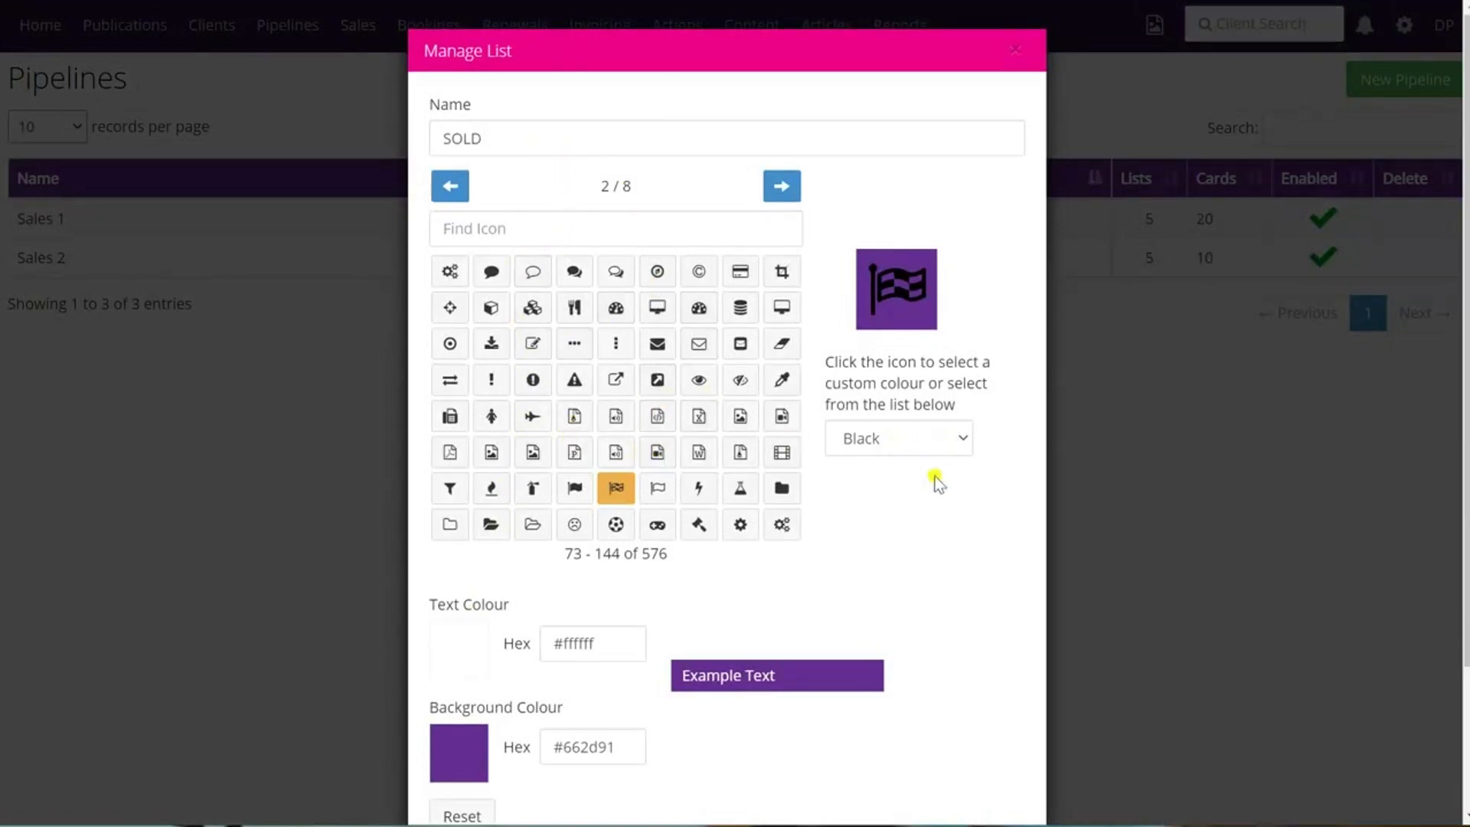
scroll(855, 694, down, 2)
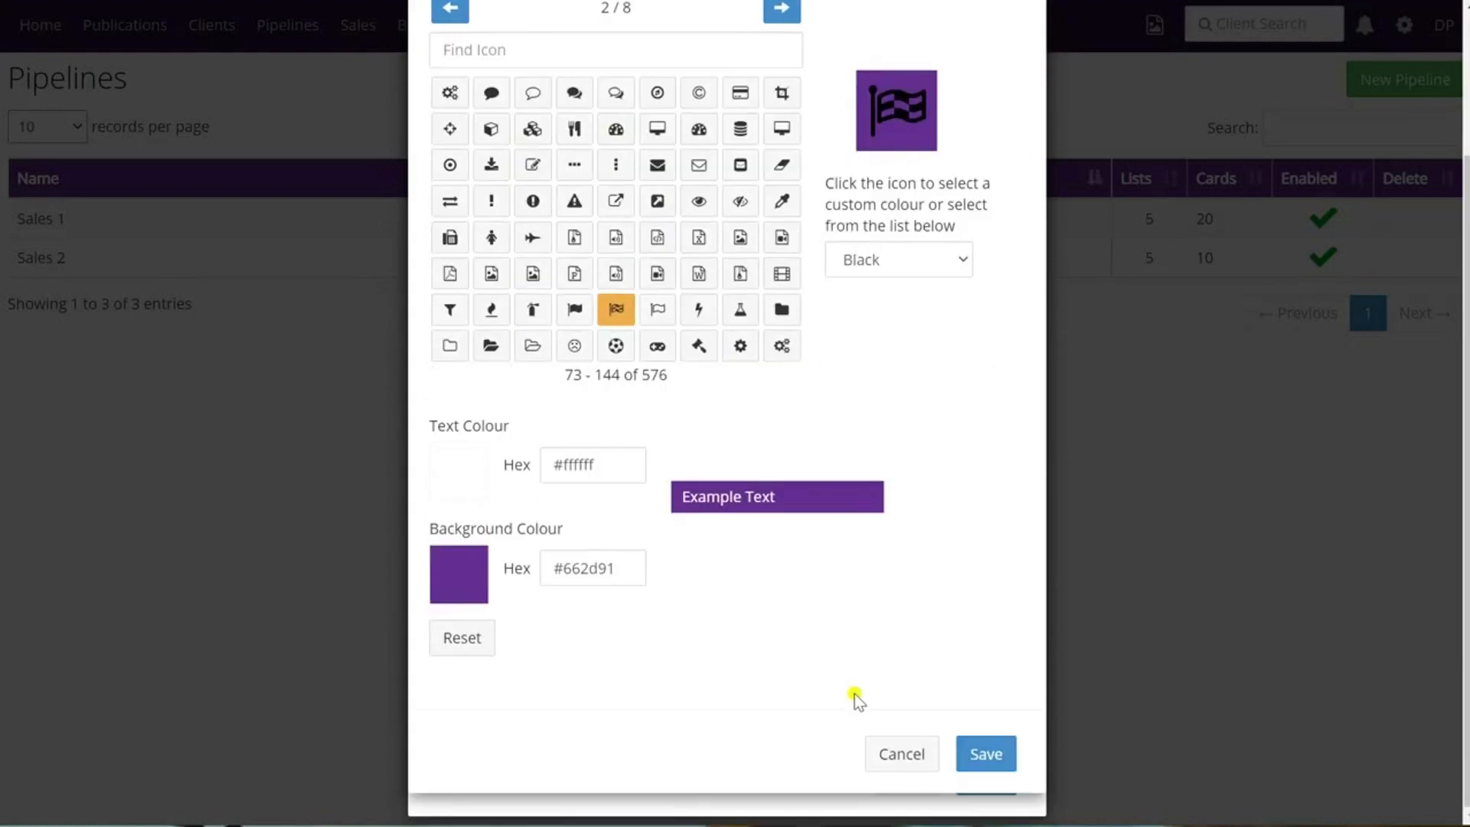
click(901, 754)
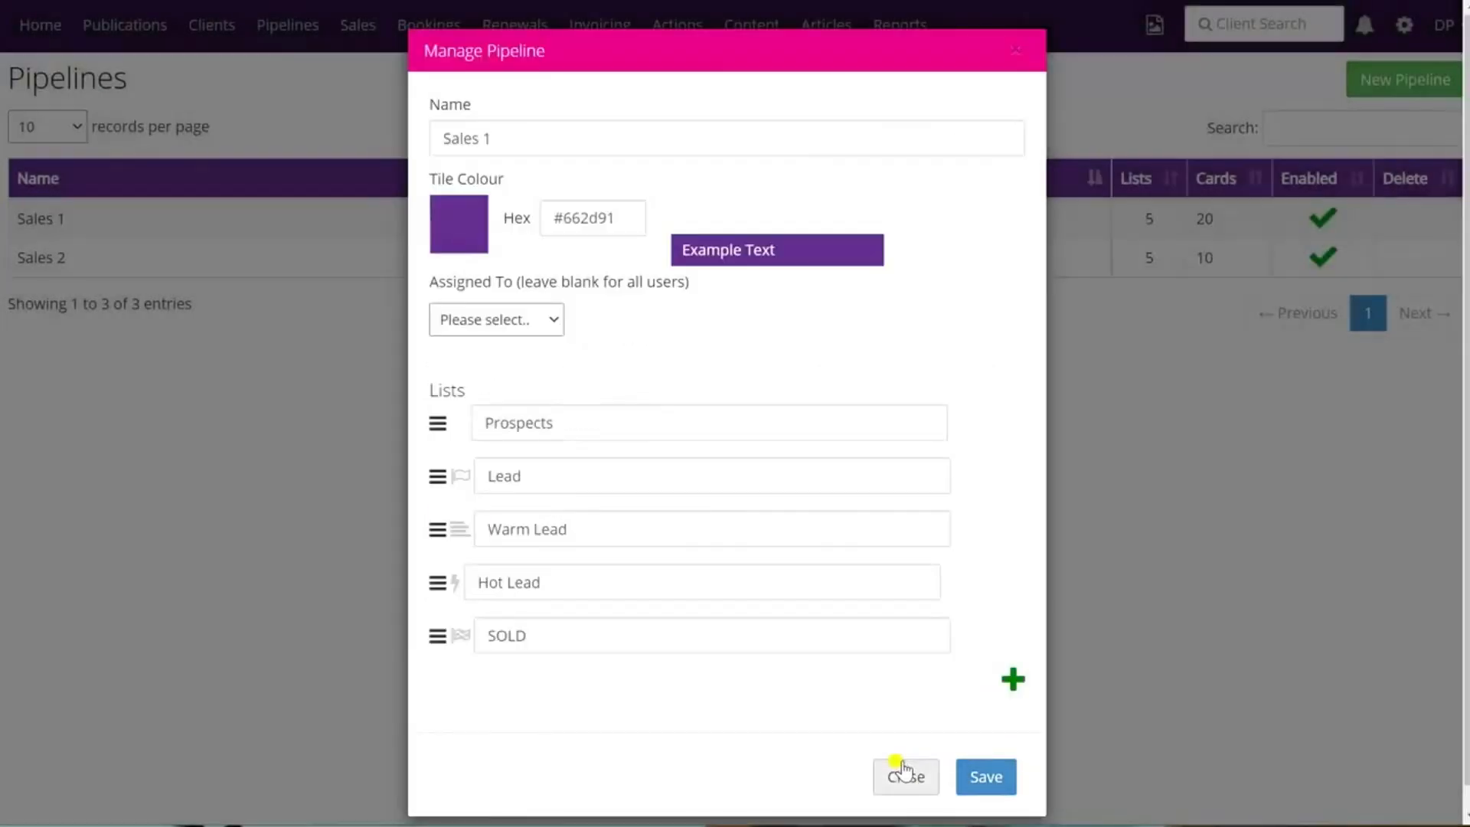
Start adding another list to the Sales 1 pipeline
click(1014, 679)
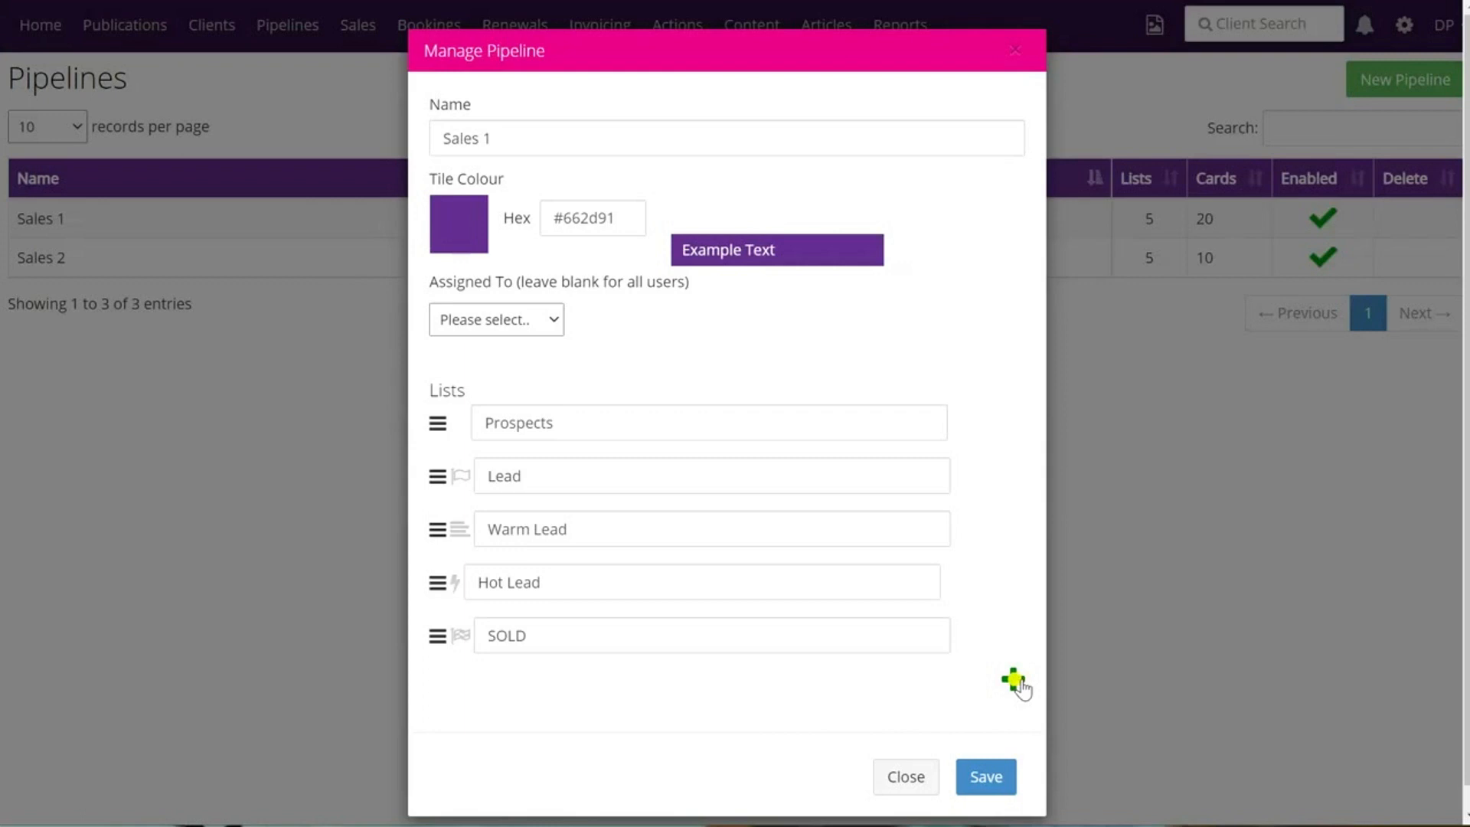